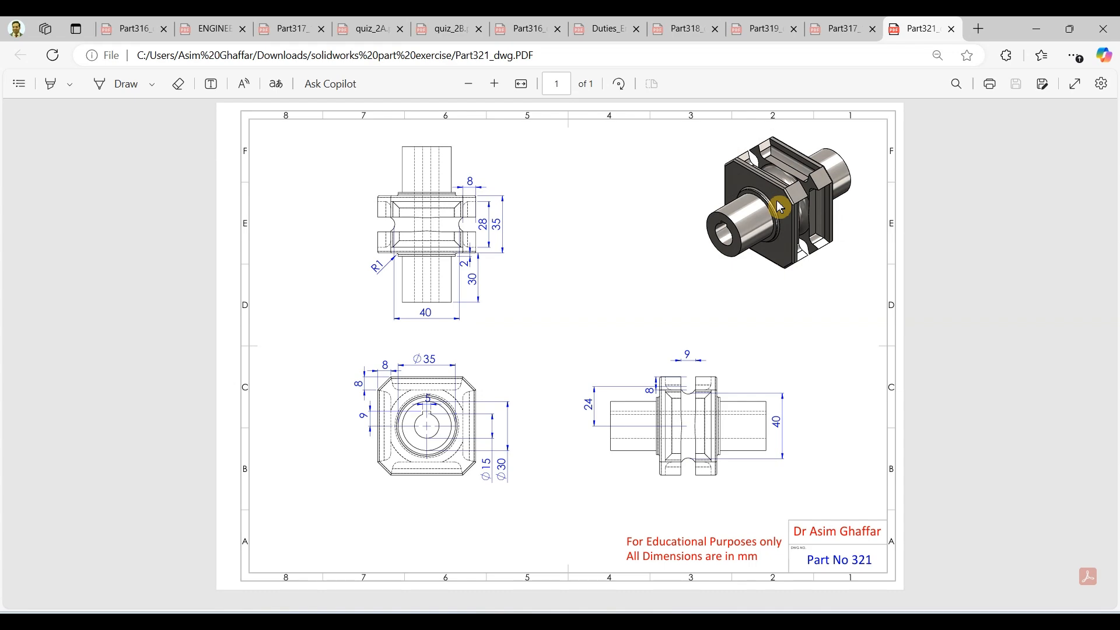
Switch from the Part321 PDF drawing to SOLIDWORKS and create a new part document
{"action": "left_click", "coordinate": [1036, 30]}
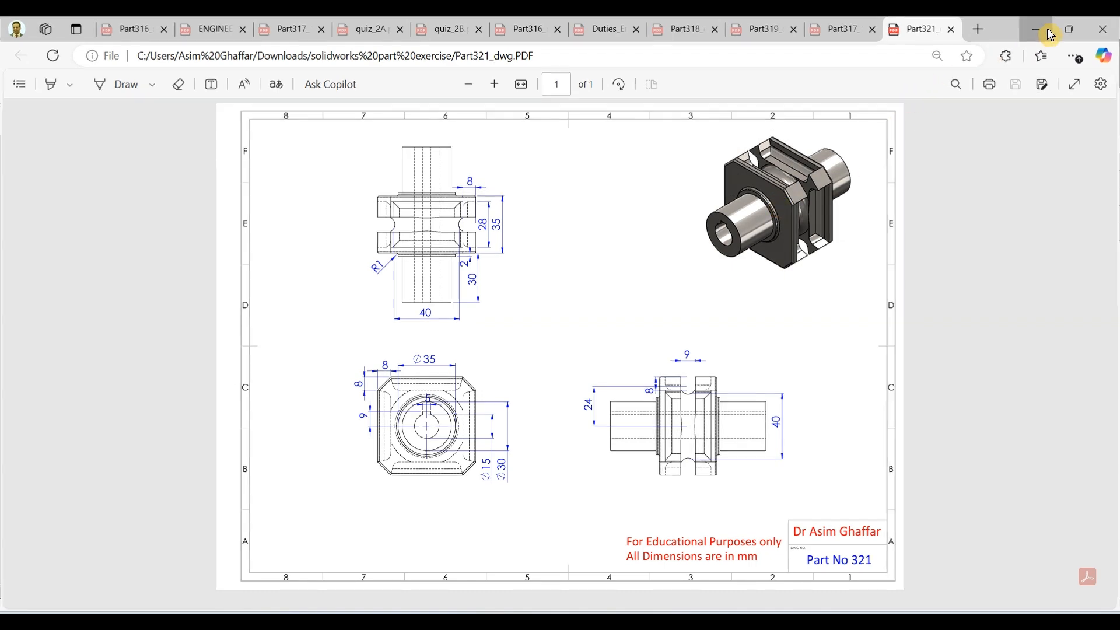
{"action": "left_click", "coordinate": [92, 31]}
{"action": "left_click", "coordinate": [105, 50]}
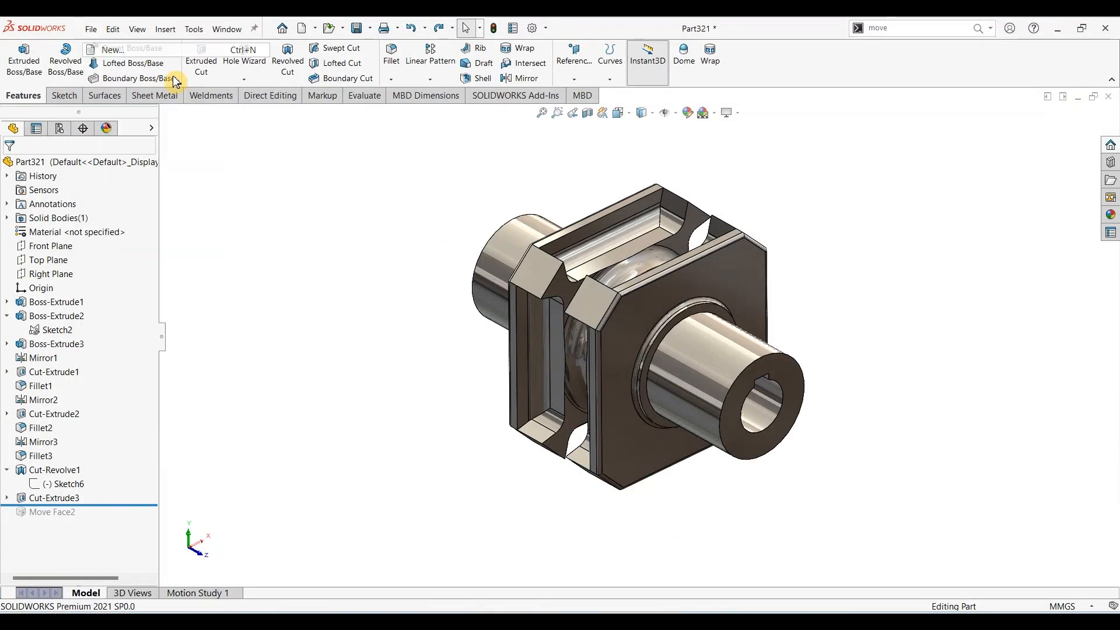
{"action": "left_click", "coordinate": [636, 436]}
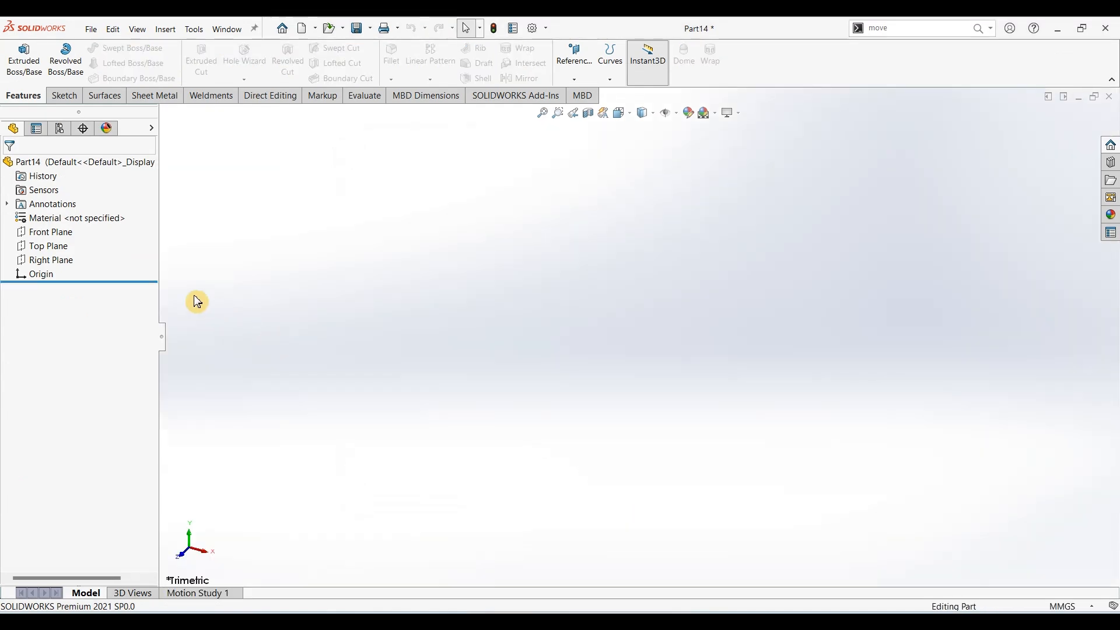
Start a sketch on the Front Plane and draw a center rectangle from the origin, about 151 mm wide and 107 mm high
{"action": "left_click", "coordinate": [63, 233]}
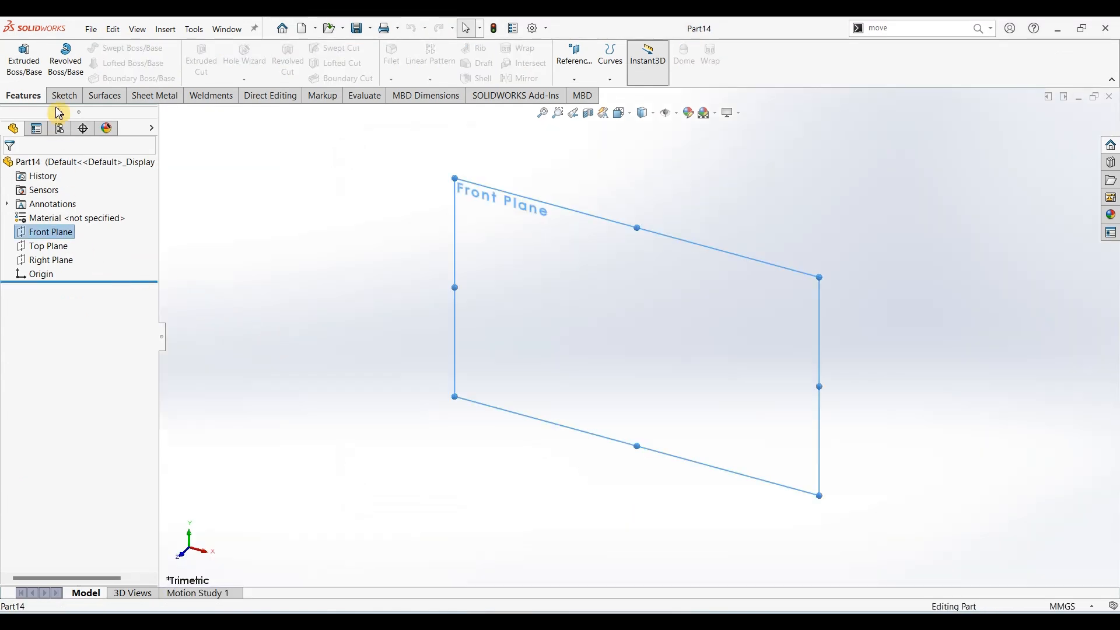
{"action": "left_click", "coordinate": [51, 96]}
{"action": "left_click", "coordinate": [18, 56]}
{"action": "left_click", "coordinate": [110, 63]}
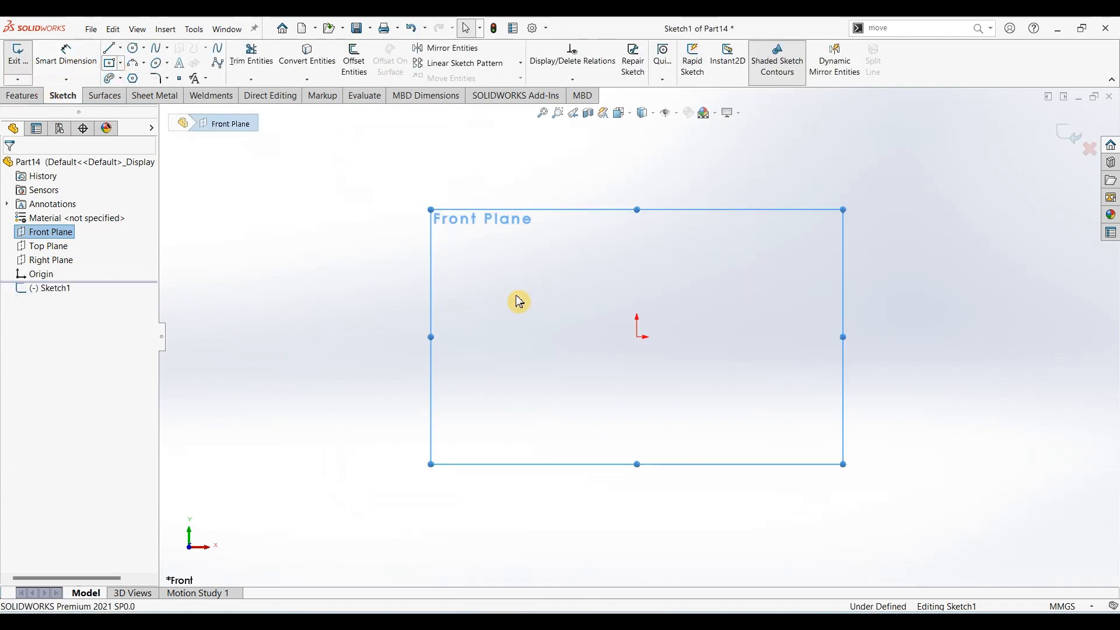
{"action": "left_click_drag", "start_coordinate": [637, 336], "coordinate": [811, 214]}
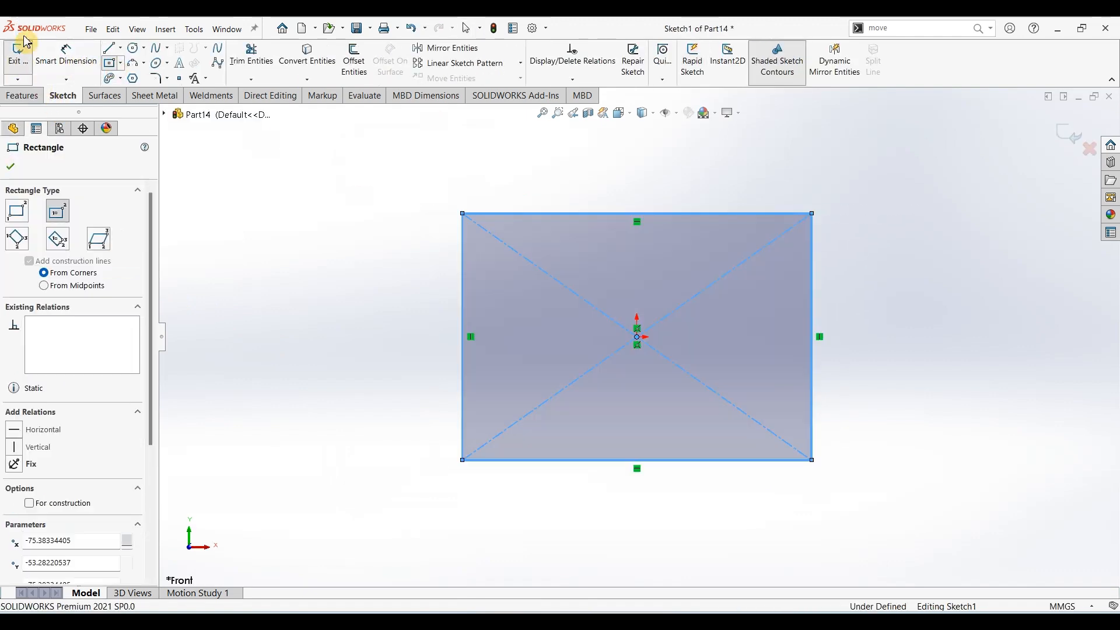
Dimension the rectangle 60 mm wide and 60 mm high
{"action": "left_click", "coordinate": [66, 56]}
{"action": "left_click", "coordinate": [644, 461]}
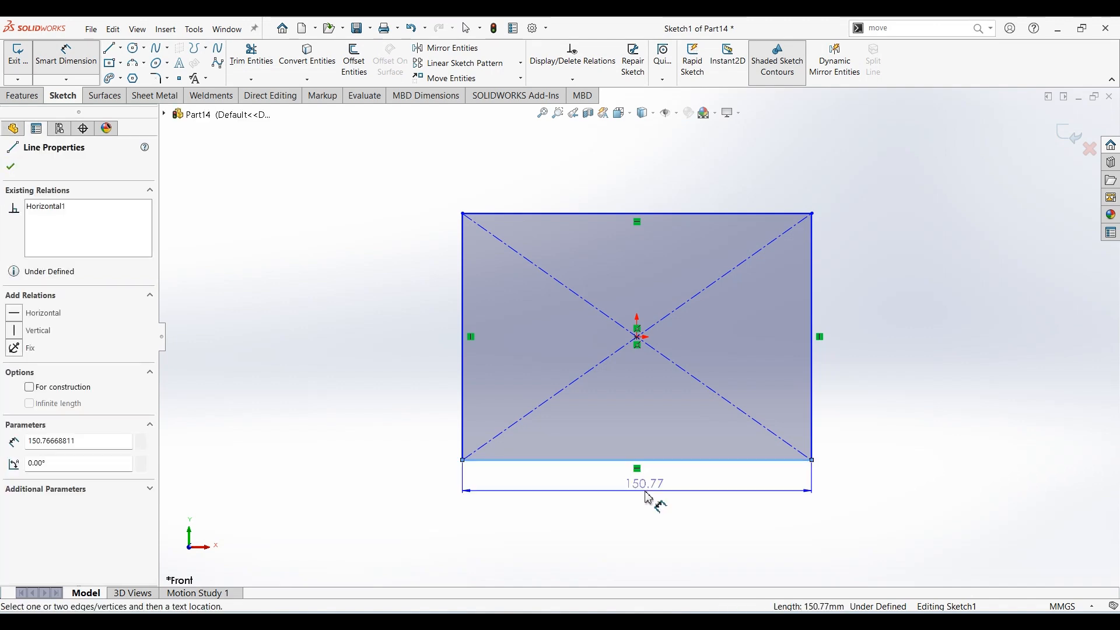
{"action": "left_click", "coordinate": [648, 497]}
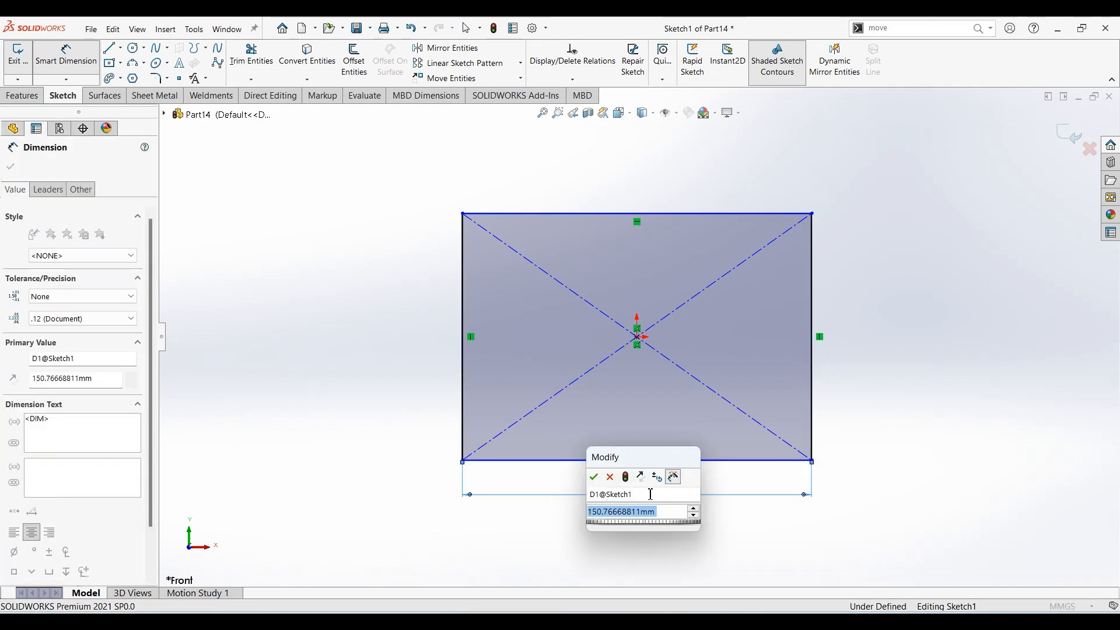
{"action": "type", "text": "60"}
{"action": "key", "text": "Return"}
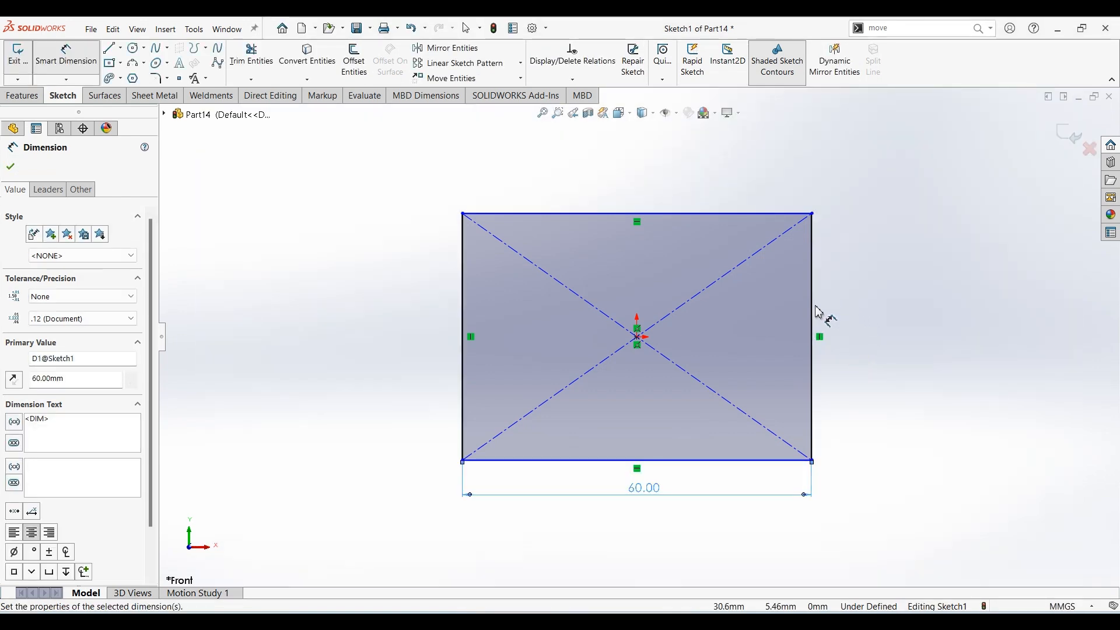
{"action": "left_click", "coordinate": [816, 312]}
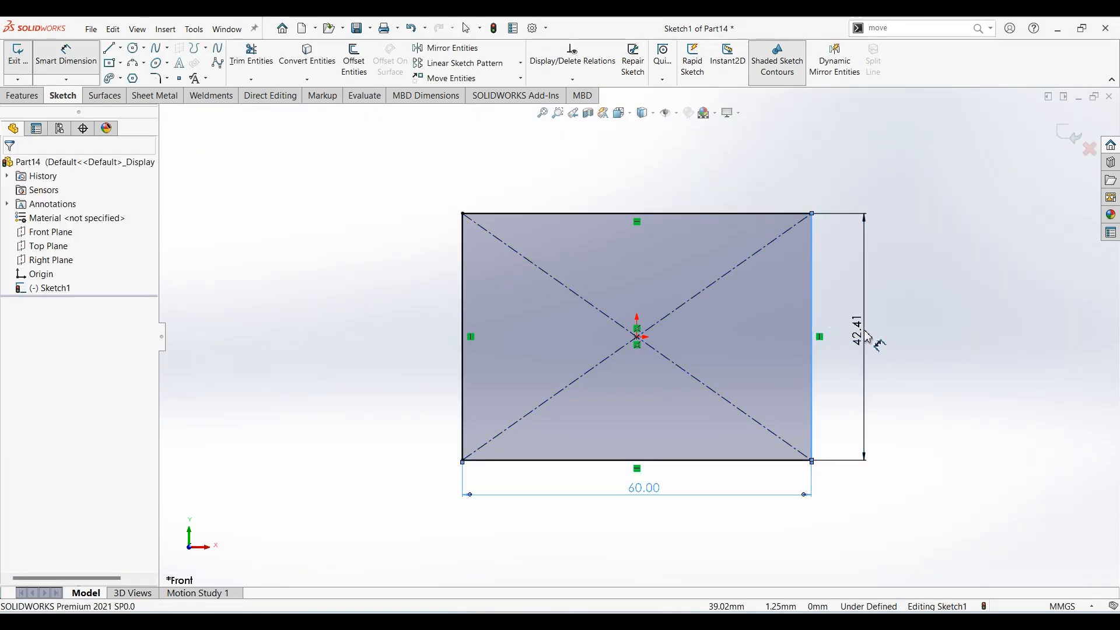
{"action": "left_click", "coordinate": [866, 337]}
{"action": "type", "text": "60"}
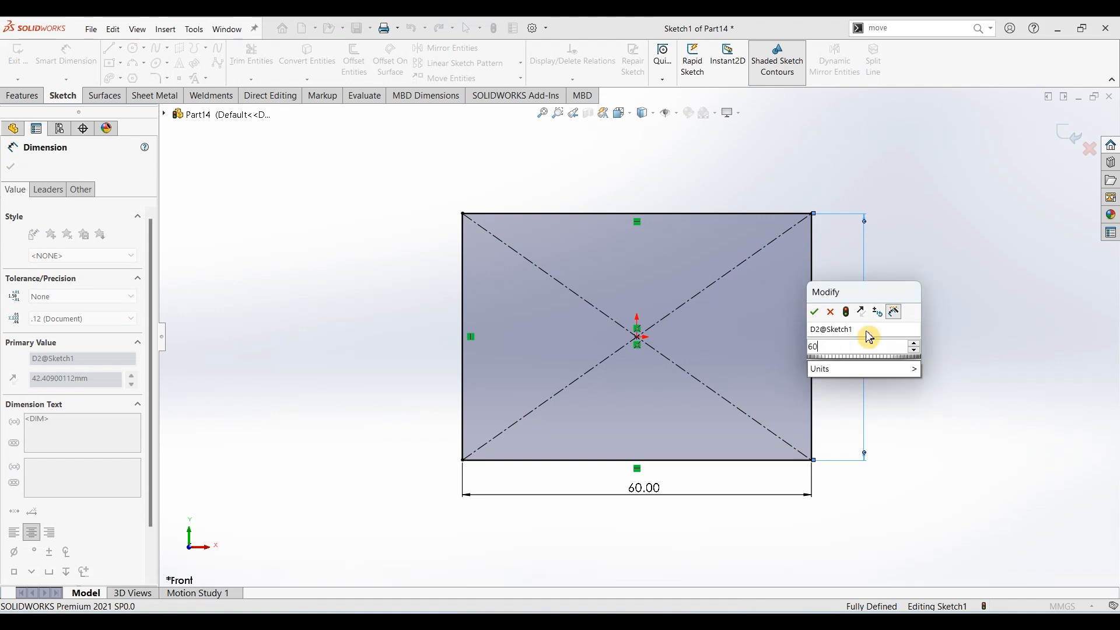
{"action": "key", "text": "Return"}
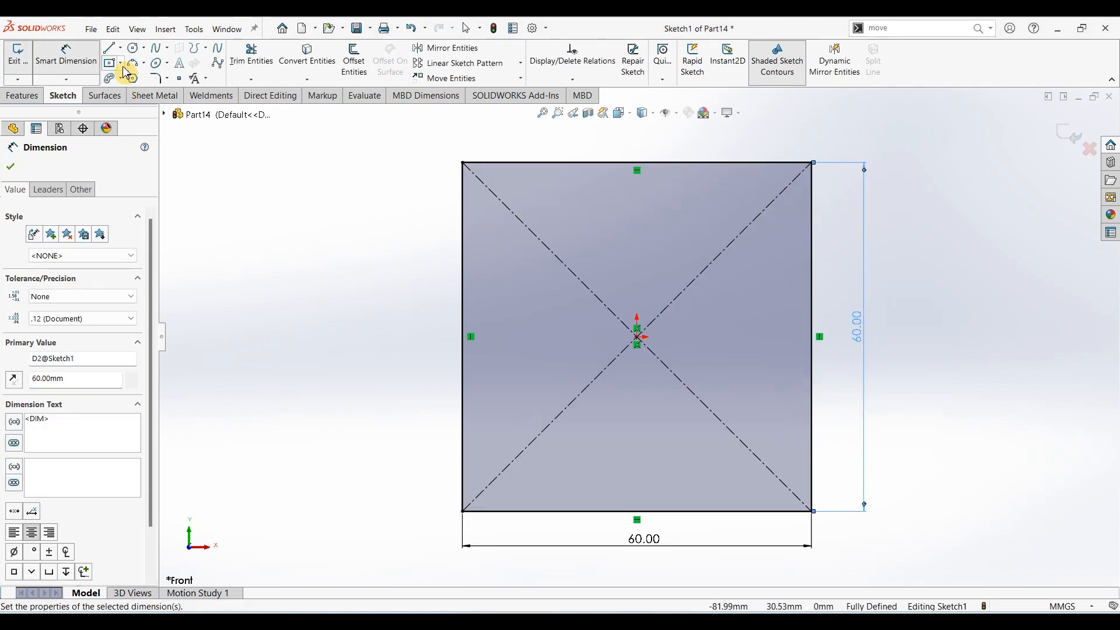
Draw a diagonal line about 11 mm long across the square's upper-left corner, from its left edge to its top edge
{"action": "left_click", "coordinate": [114, 53]}
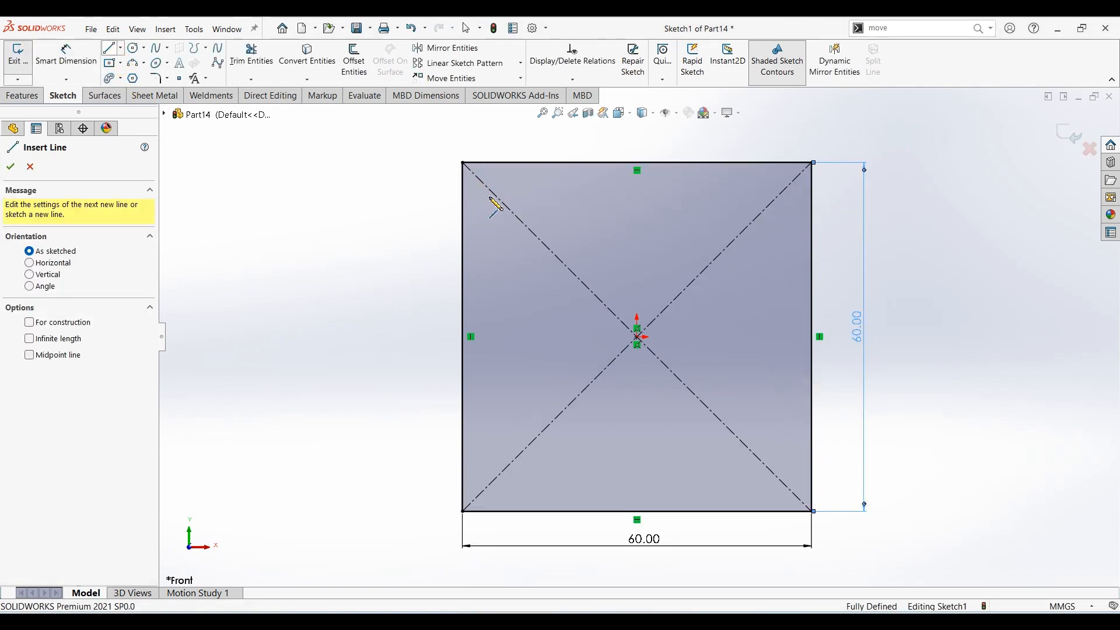
{"action": "left_click", "coordinate": [463, 210]}
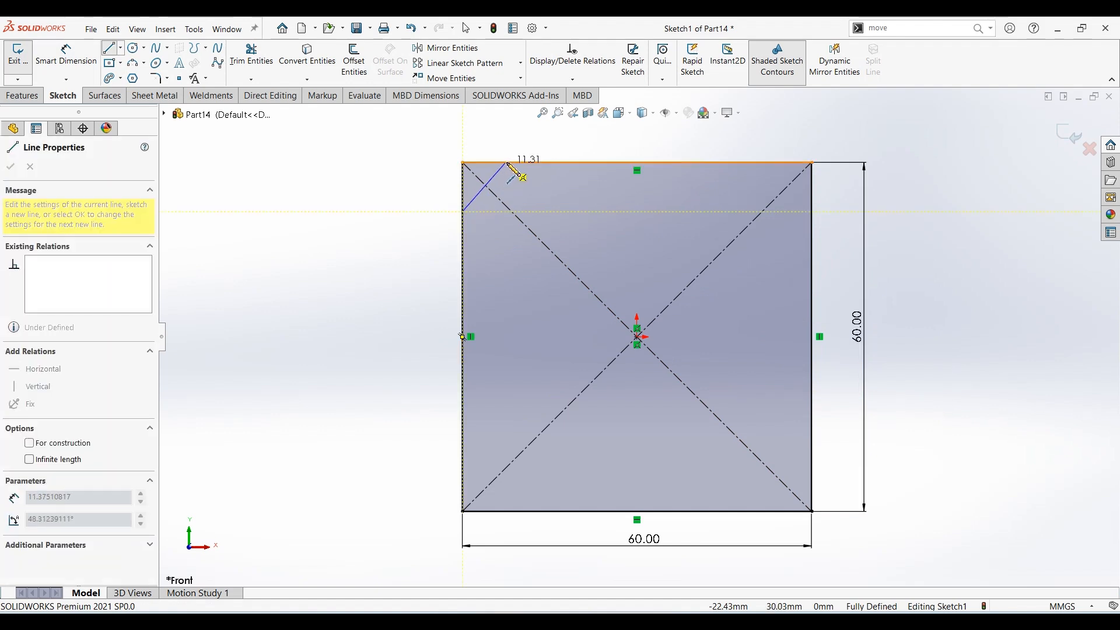
{"action": "left_click", "coordinate": [506, 163]}
{"action": "key", "text": "Escape"}
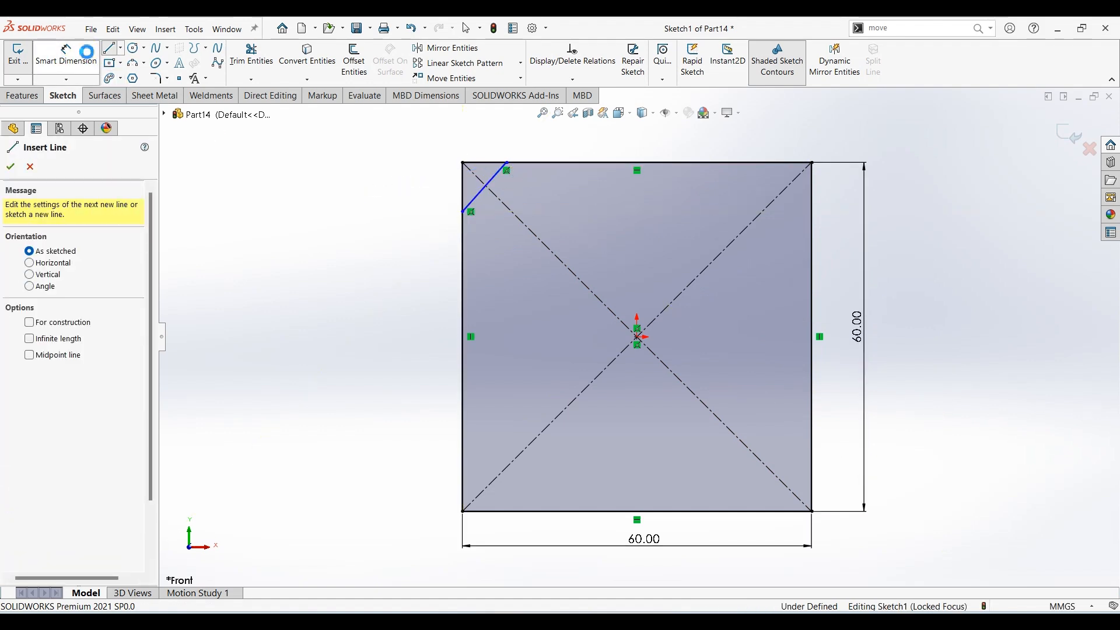
Dimension the diagonal corner line 8 mm vertically and 8 mm horizontally
{"action": "left_click", "coordinate": [86, 52]}
{"action": "left_click", "coordinate": [495, 183]}
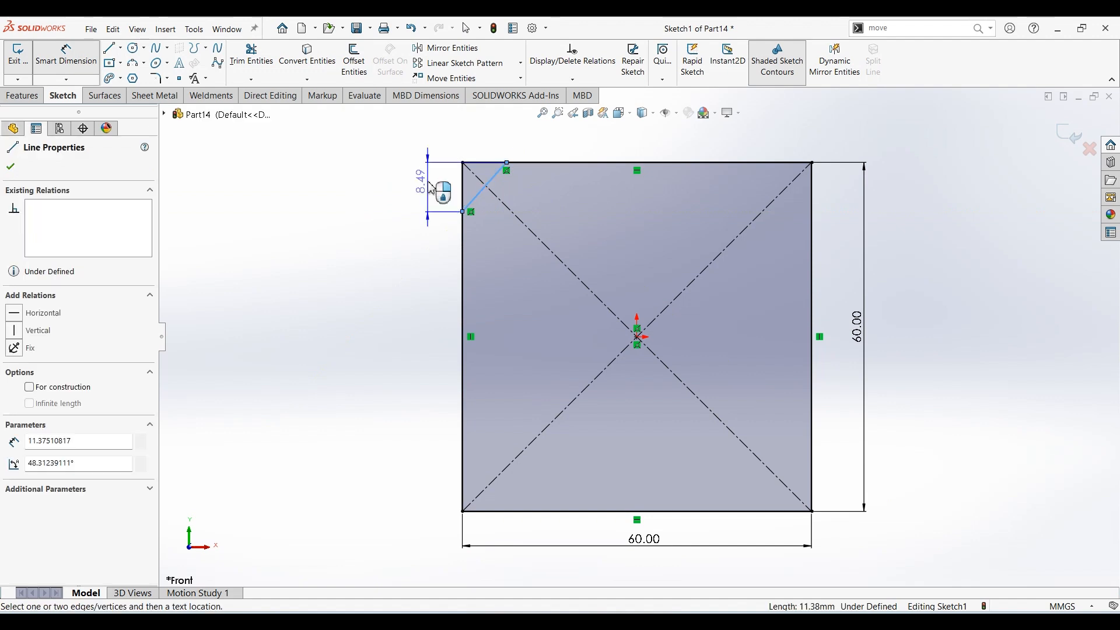
{"action": "left_click", "coordinate": [432, 187]}
{"action": "type", "text": "8"}
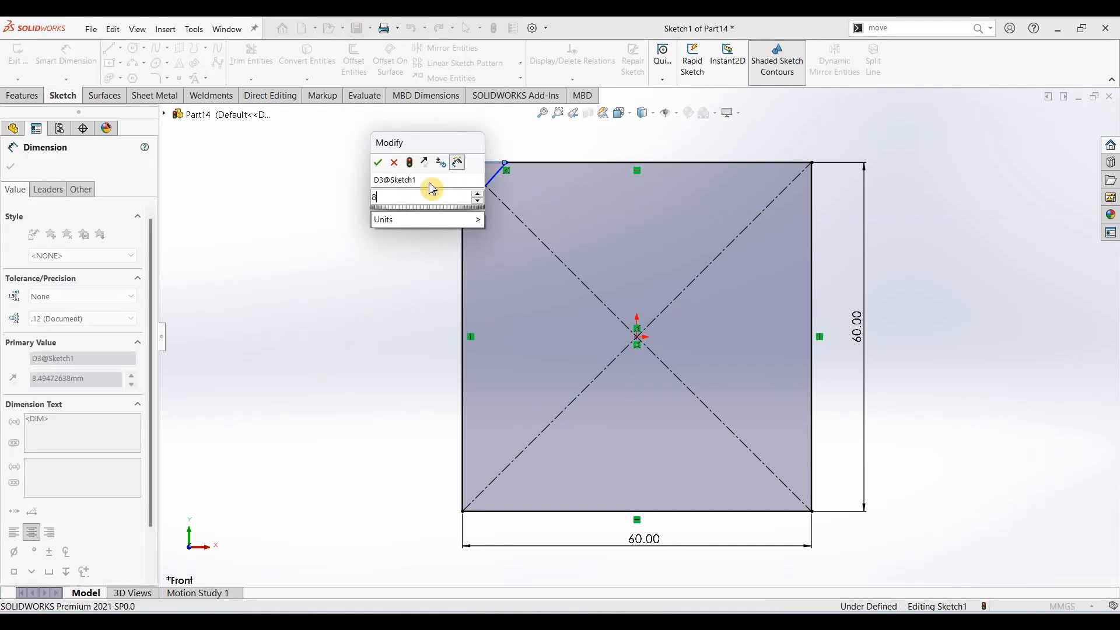
{"action": "key", "text": "Return"}
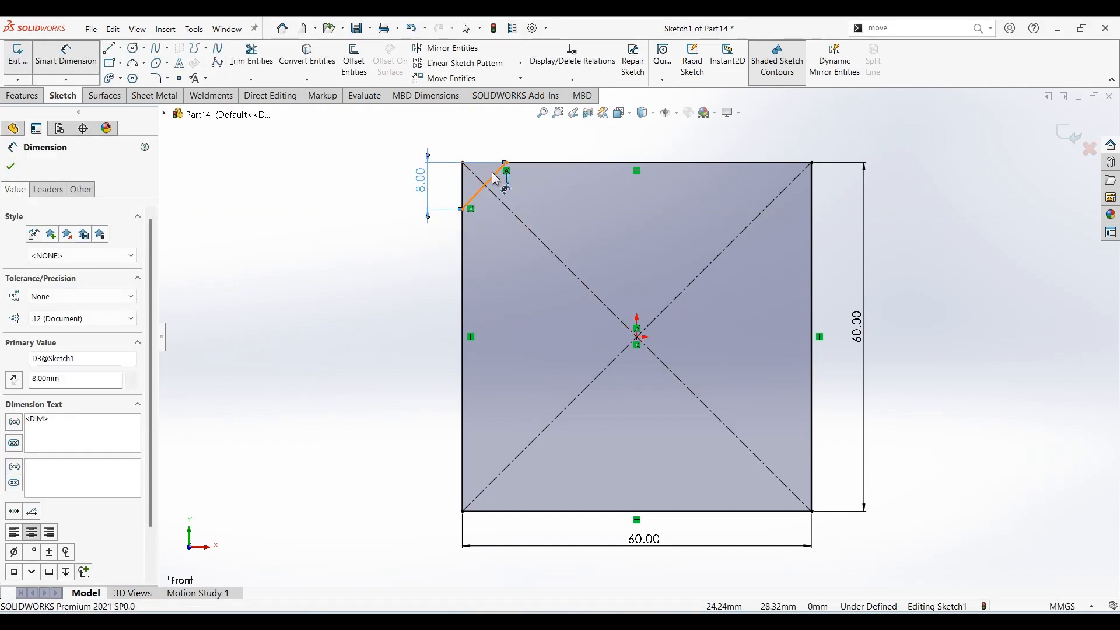
{"action": "left_click", "coordinate": [495, 176]}
{"action": "left_click", "coordinate": [490, 150]}
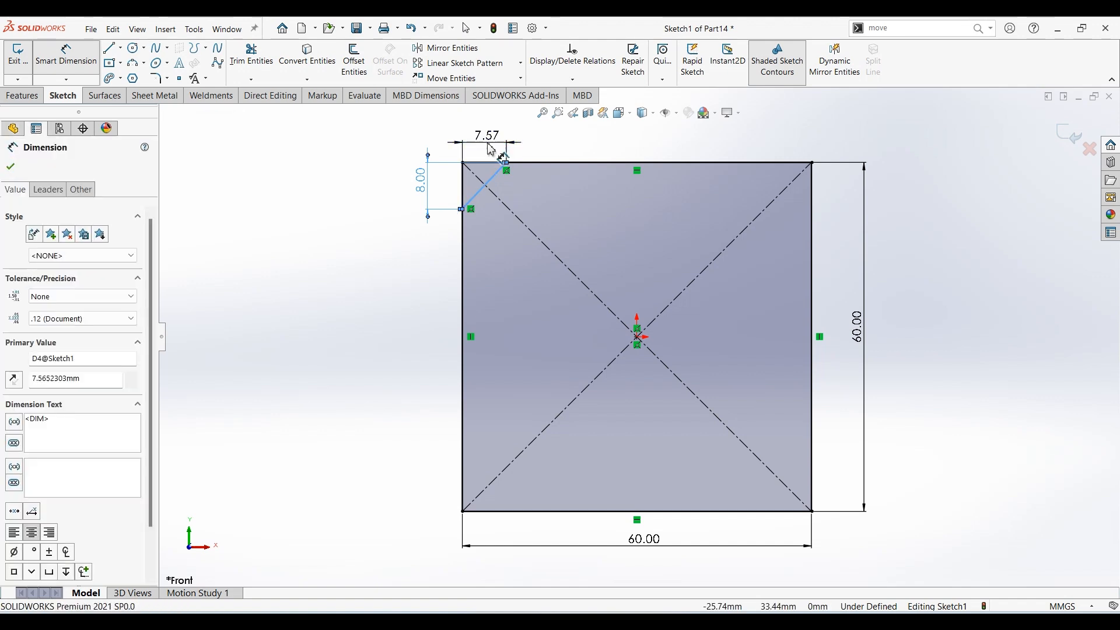
{"action": "type", "text": "8"}
{"action": "key", "text": "Return"}
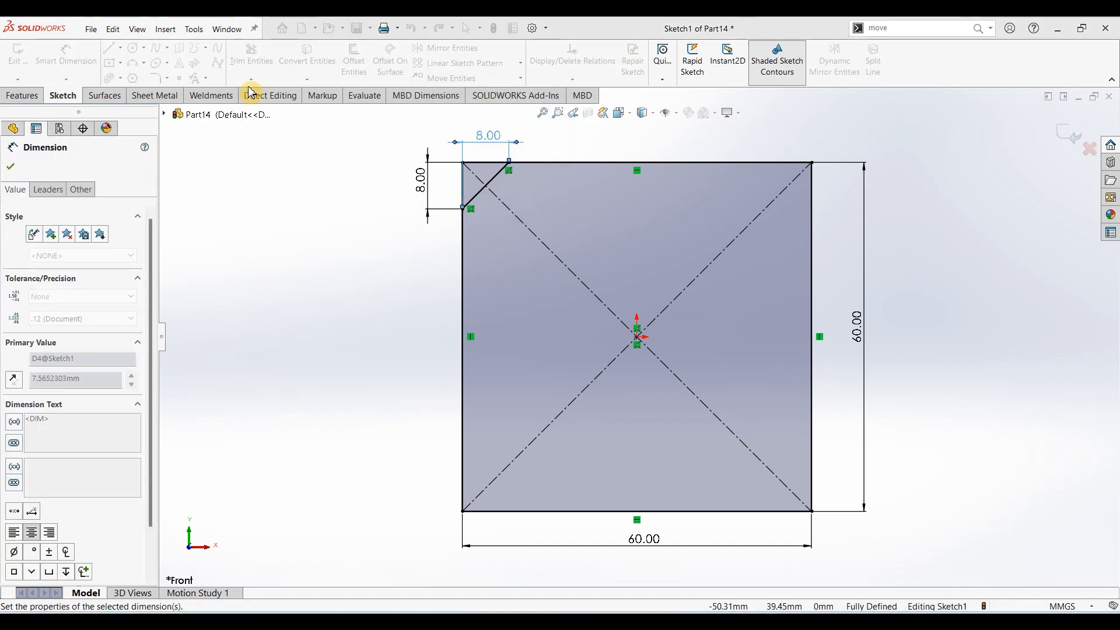
Draw a vertical centerline above the origin and a horizontal centerline about 15 mm long extending right from the origin
{"action": "left_click", "coordinate": [121, 49]}
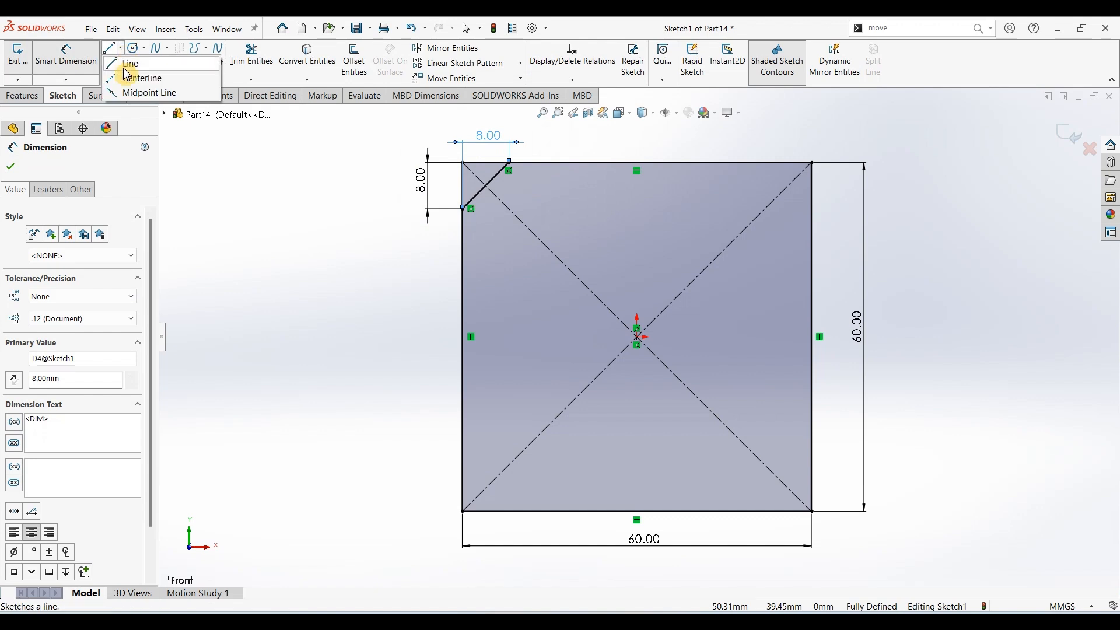
{"action": "left_click", "coordinate": [143, 77]}
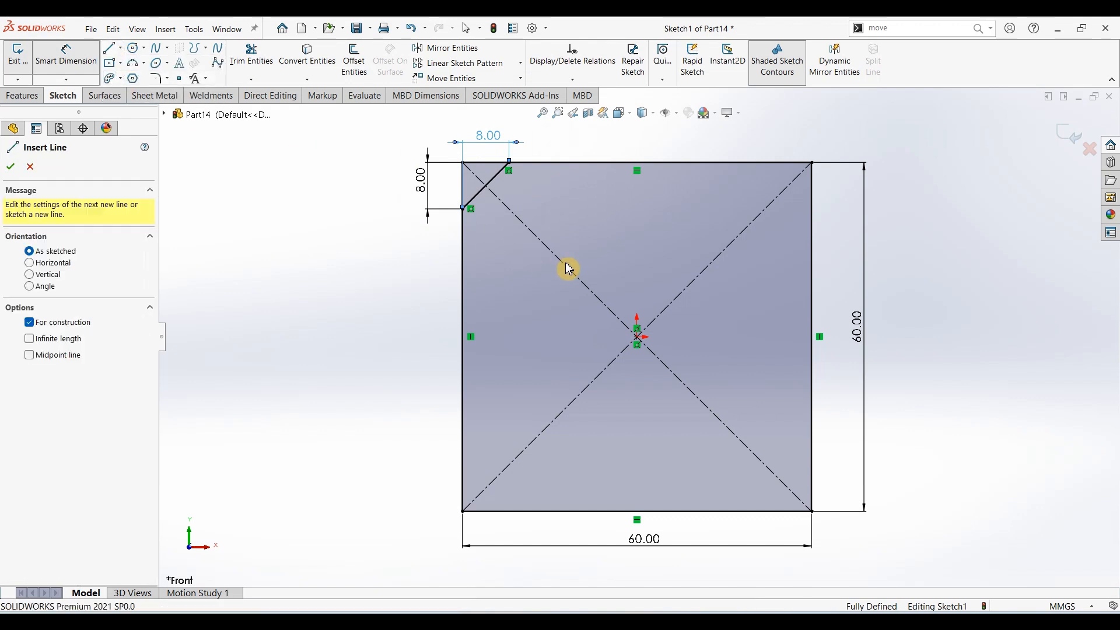
{"action": "left_click", "coordinate": [638, 272]}
{"action": "left_click", "coordinate": [637, 336]}
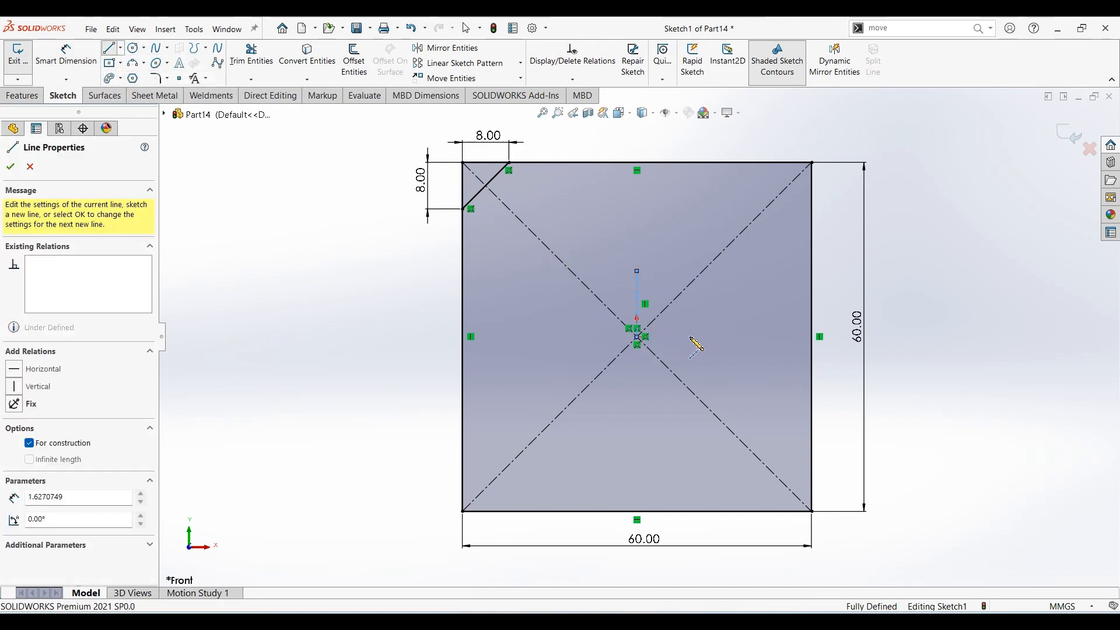
{"action": "left_click", "coordinate": [725, 337]}
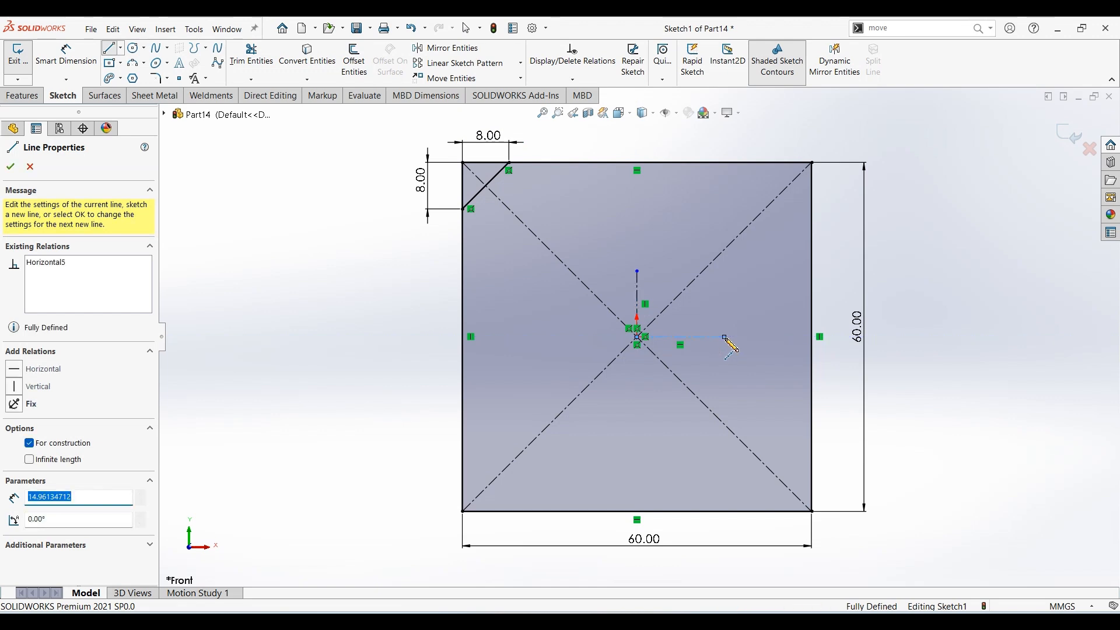
{"action": "key", "text": "Escape"}
{"action": "key", "text": "Escape"}
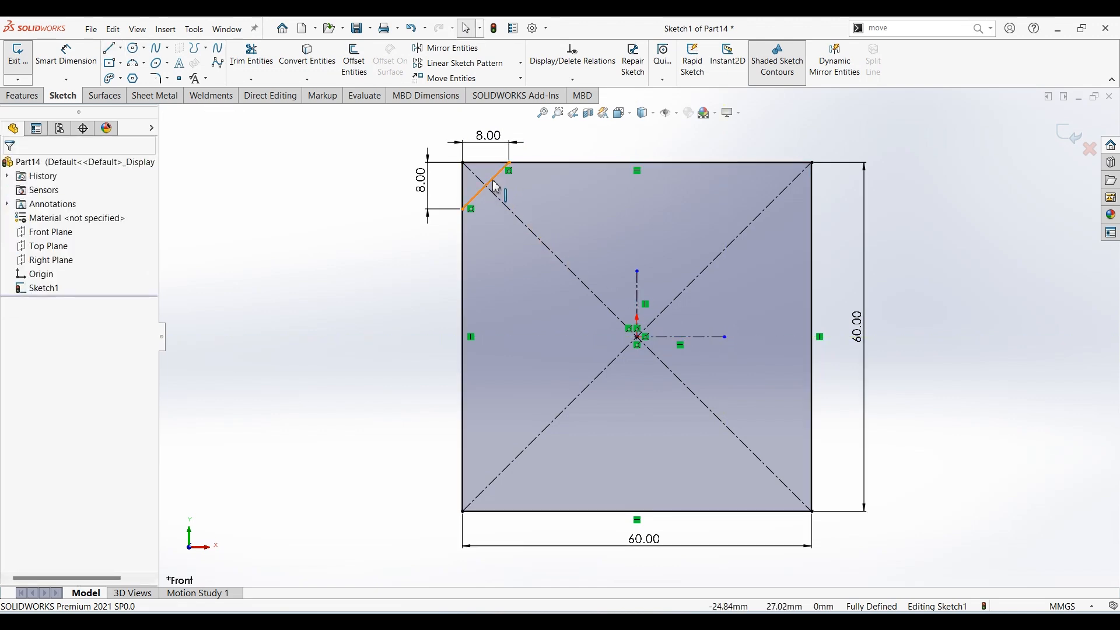
Mirror the diagonal corner line about the vertical centerline, and mirror both upper corner lines about the horizontal centerline
{"action": "left_click", "coordinate": [495, 187]}
{"action": "left_click", "coordinate": [637, 283], "text": "ctrl"}
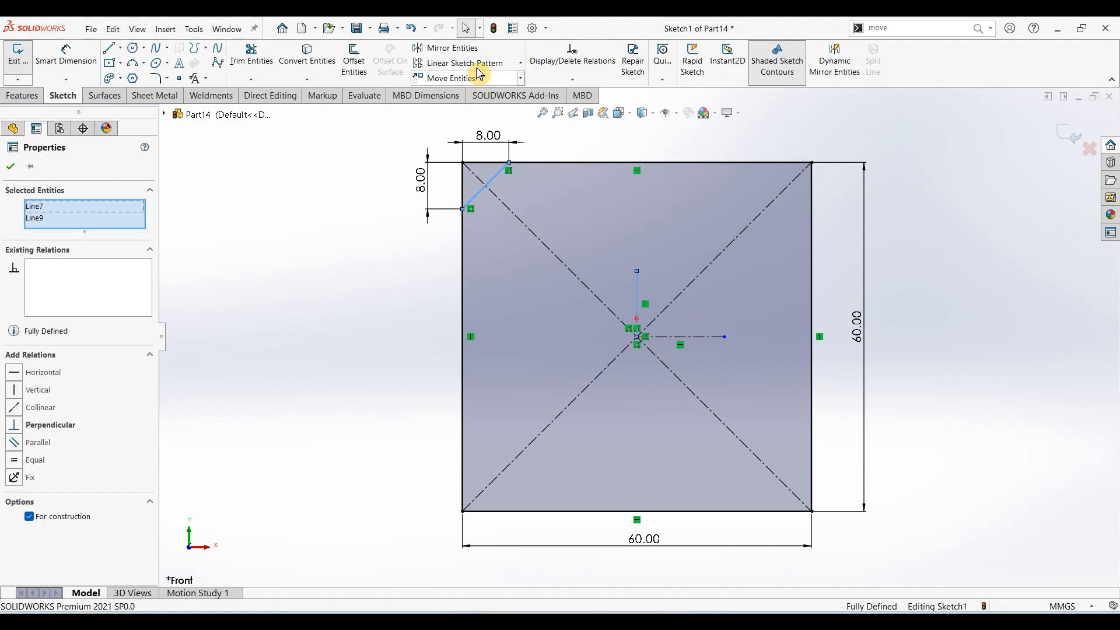
{"action": "left_click", "coordinate": [462, 47]}
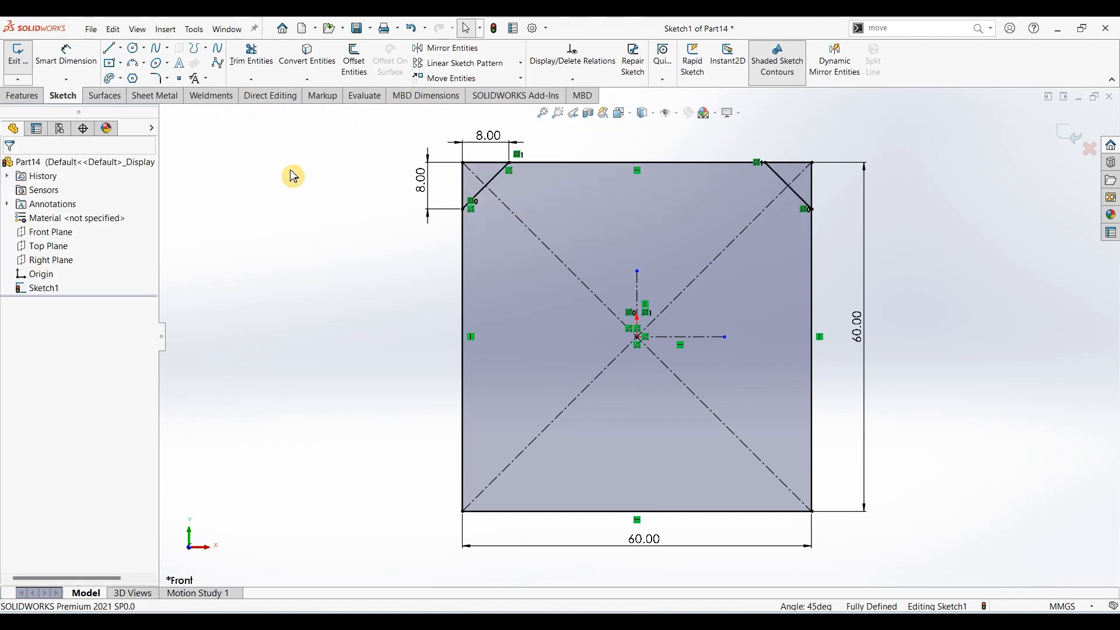
{"action": "left_click", "coordinate": [785, 182], "text": "ctrl"}
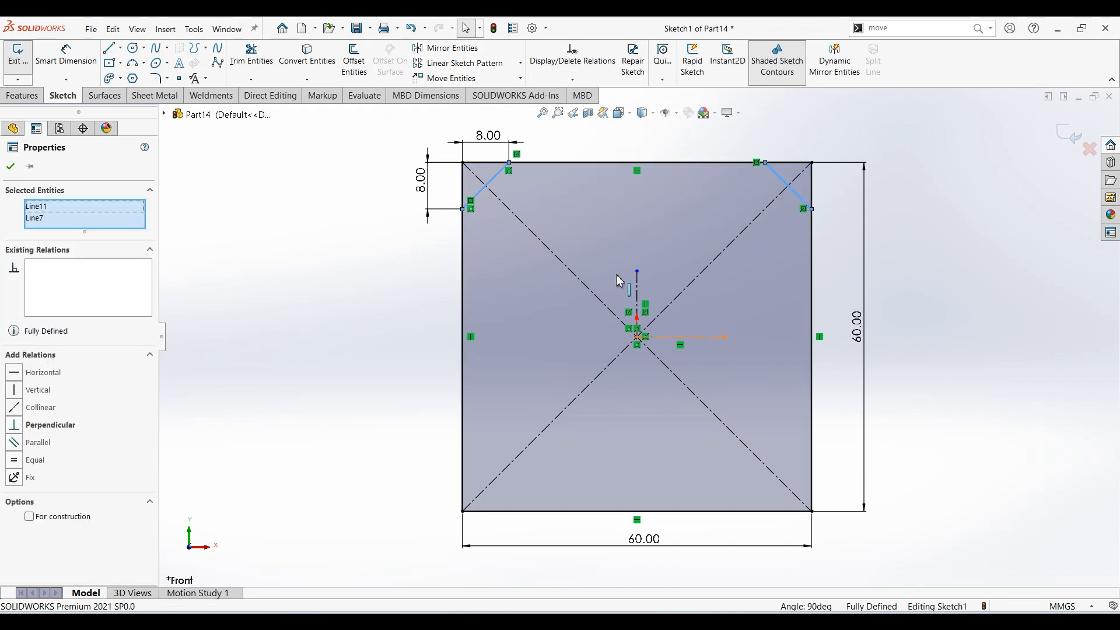
{"action": "left_click", "coordinate": [451, 55]}
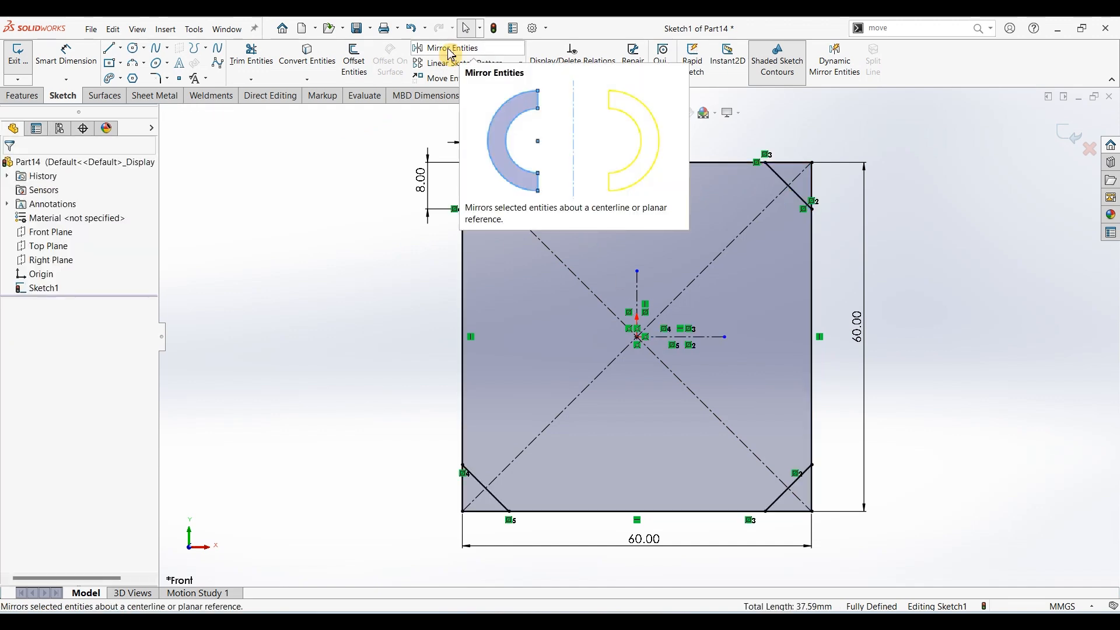
Trim away the square's corner segments outside the four diagonal lines, leaving a closed chamfered outline
{"action": "left_click", "coordinate": [251, 65]}
{"action": "mouse_move", "coordinate": [504, 154]}
{"action": "left_mouse_down"}
{"action": "mouse_move", "coordinate": [460, 180]}
{"action": "mouse_move", "coordinate": [470, 187]}
{"action": "left_mouse_up"}
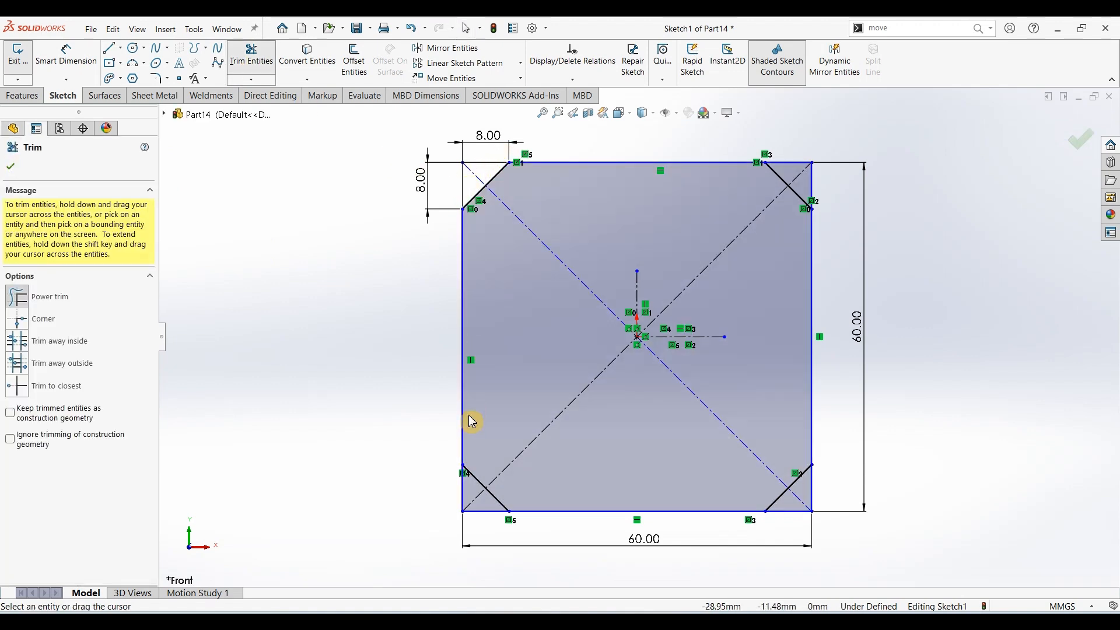
{"action": "mouse_move", "coordinate": [440, 492]}
{"action": "left_mouse_down"}
{"action": "mouse_move", "coordinate": [449, 518]}
{"action": "mouse_move", "coordinate": [492, 525]}
{"action": "mouse_move", "coordinate": [744, 545]}
{"action": "mouse_move", "coordinate": [802, 509]}
{"action": "mouse_move", "coordinate": [828, 420]}
{"action": "mouse_move", "coordinate": [835, 206]}
{"action": "mouse_move", "coordinate": [780, 157]}
{"action": "left_mouse_up"}
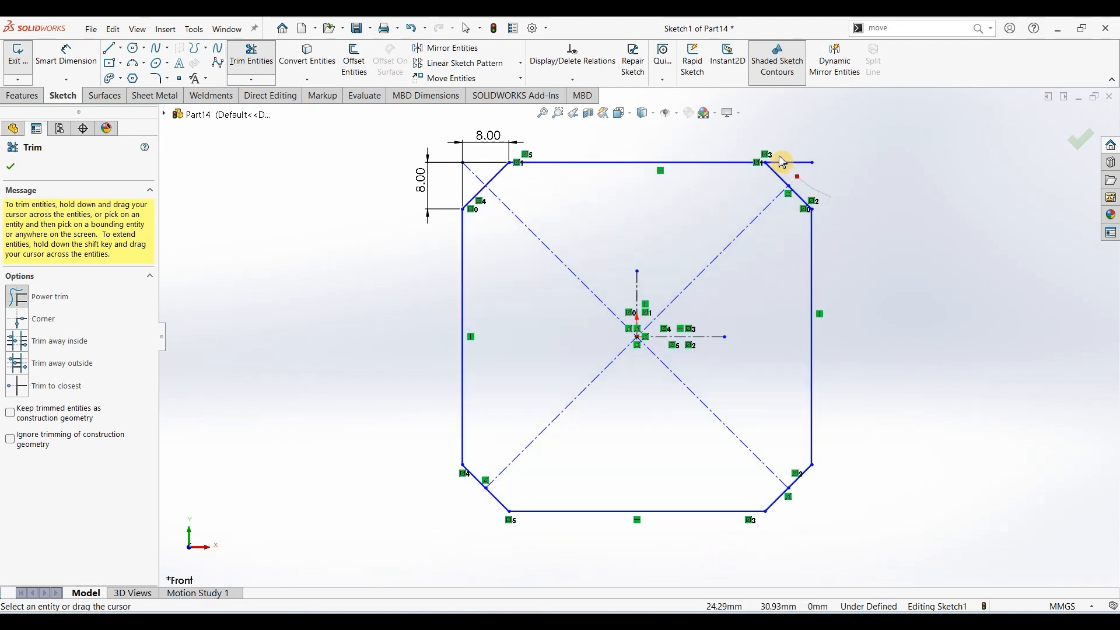
Extrude the closed chamfered outline 35 mm as a solid boss, using the Mid Plane end condition
{"action": "left_click", "coordinate": [22, 96]}
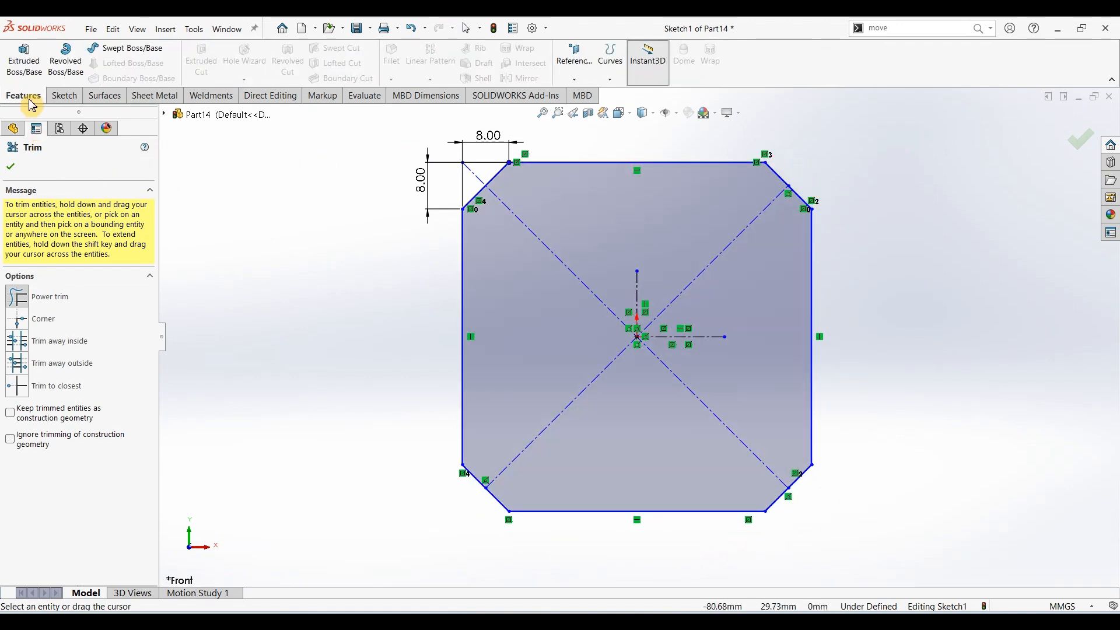
{"action": "left_click", "coordinate": [24, 59]}
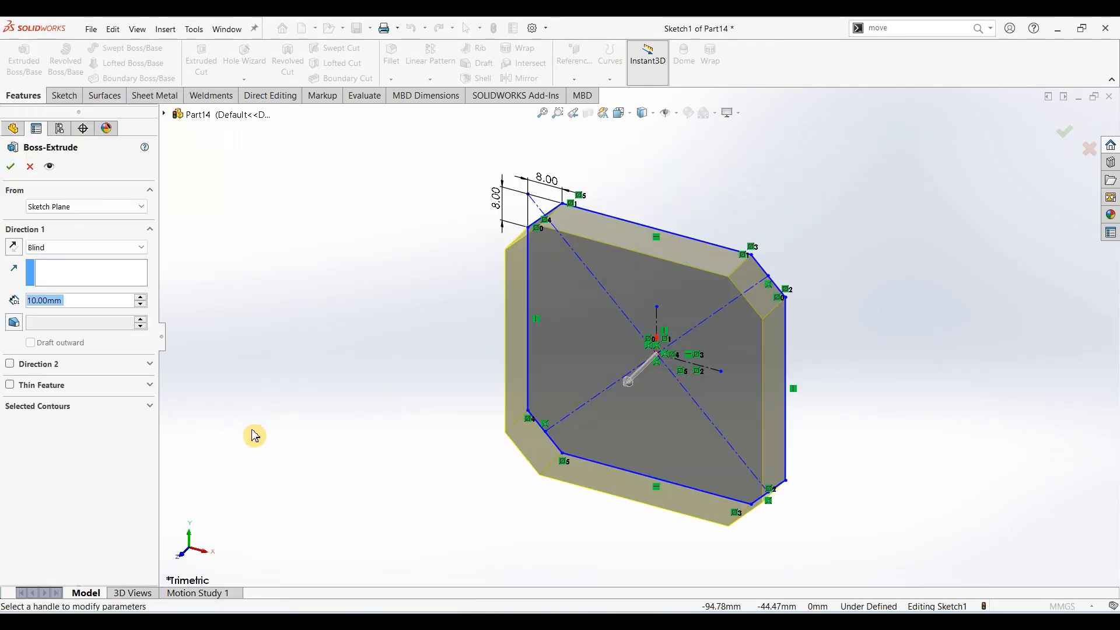
{"action": "left_click", "coordinate": [92, 250]}
{"action": "left_click", "coordinate": [76, 310]}
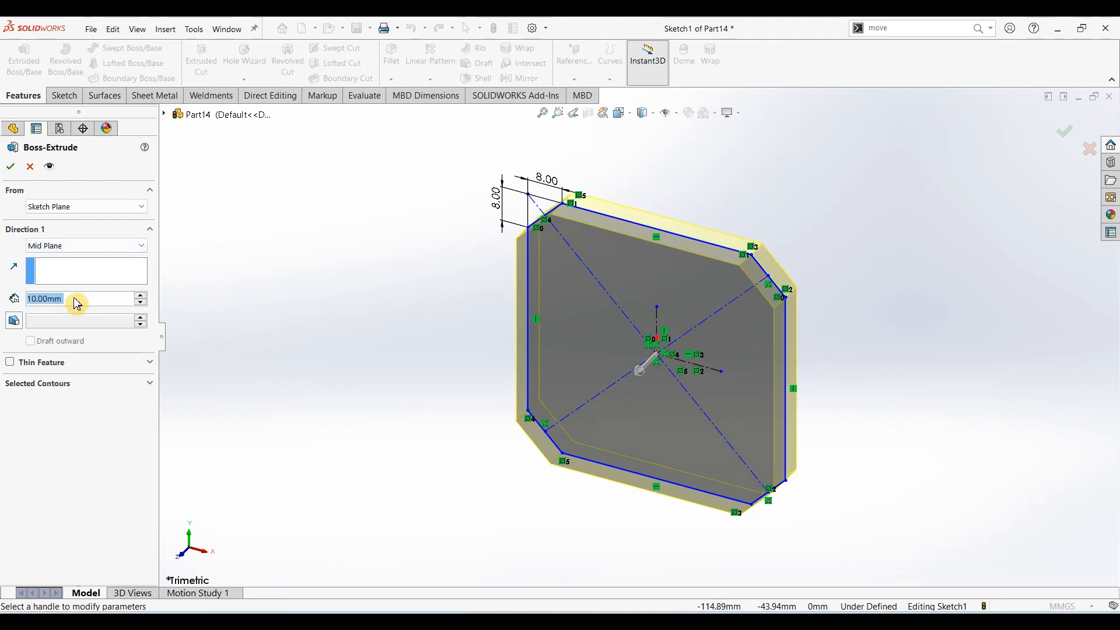
{"action": "type", "text": "35"}
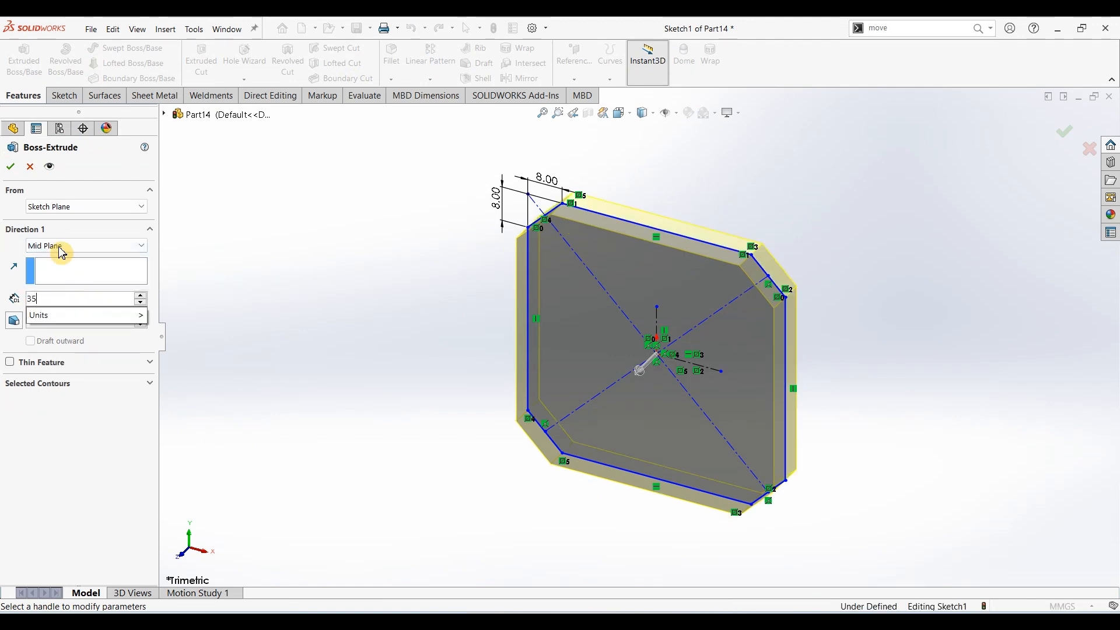
{"action": "key", "text": "Return"}
{"action": "left_click", "coordinate": [11, 167]}
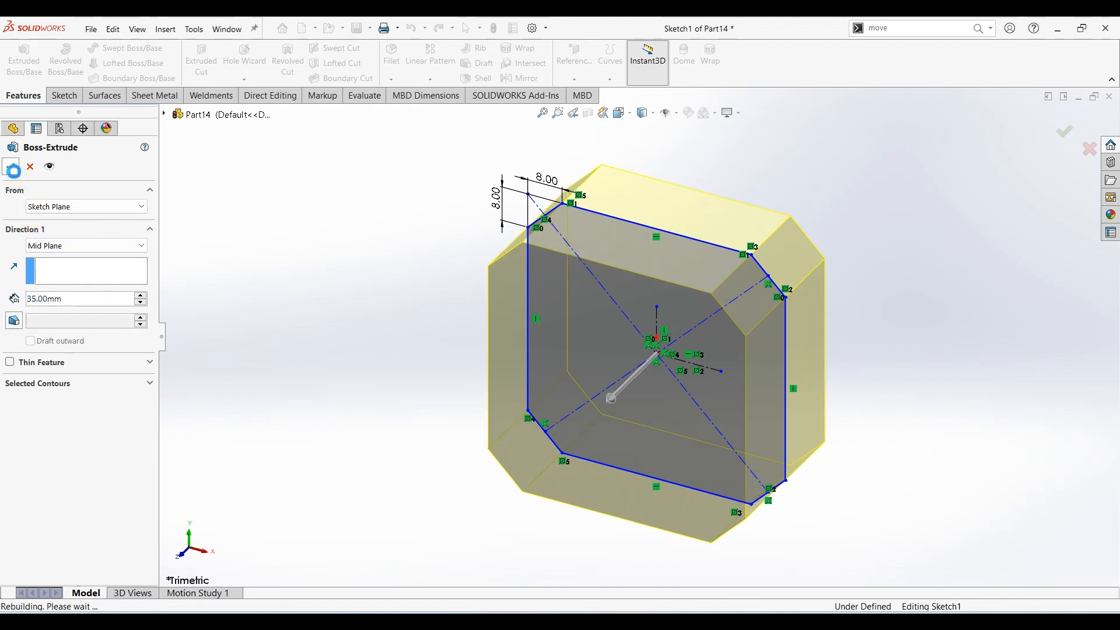
{"action": "left_click", "coordinate": [899, 255]}
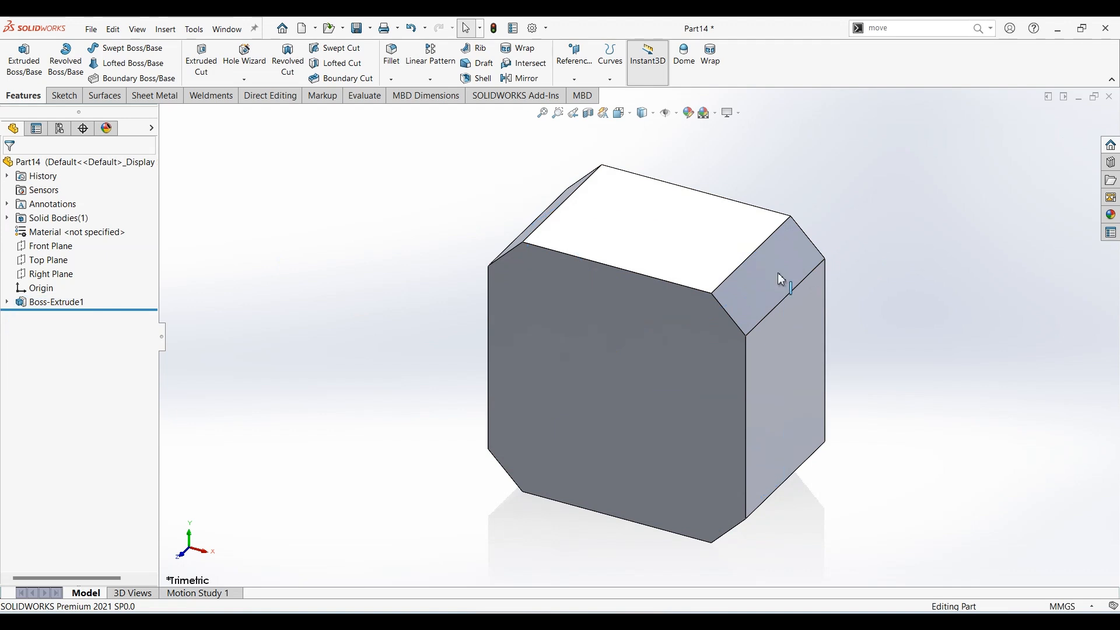
Start a sketch on the block's front face and draw two concentric circles at the origin, about 25.5 mm and 16 mm in diameter
{"action": "left_click", "coordinate": [582, 380]}
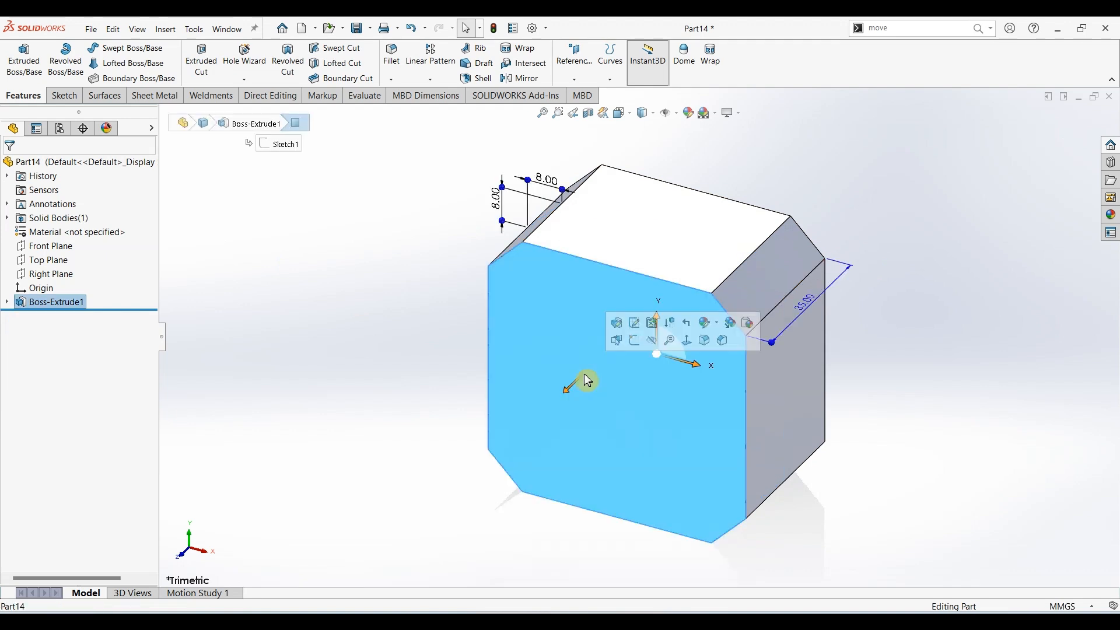
{"action": "left_click", "coordinate": [64, 96]}
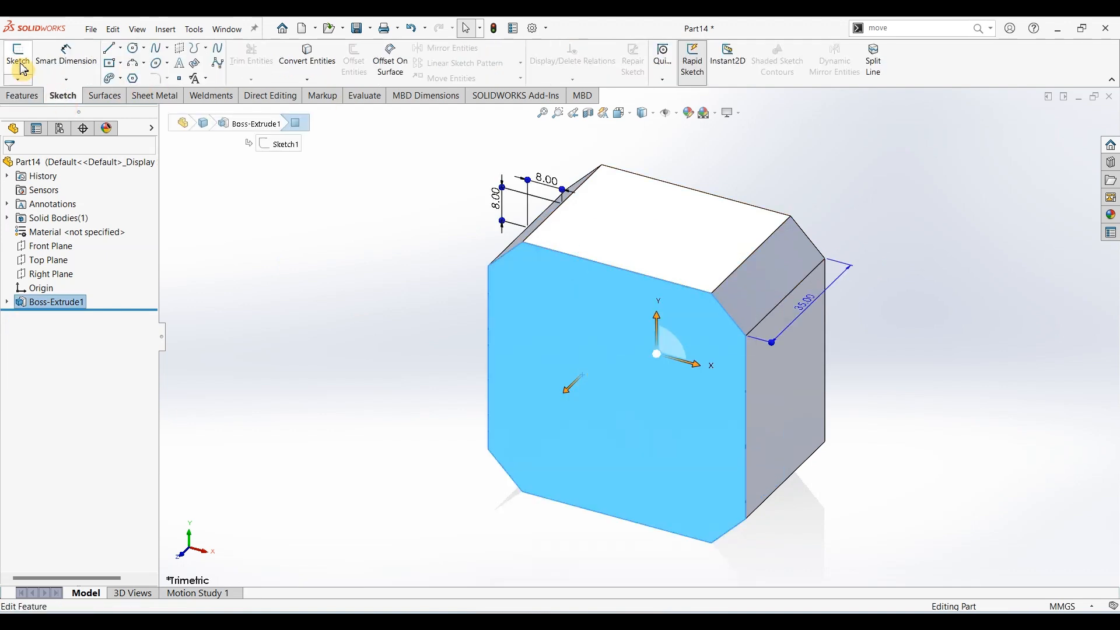
{"action": "left_click", "coordinate": [21, 69]}
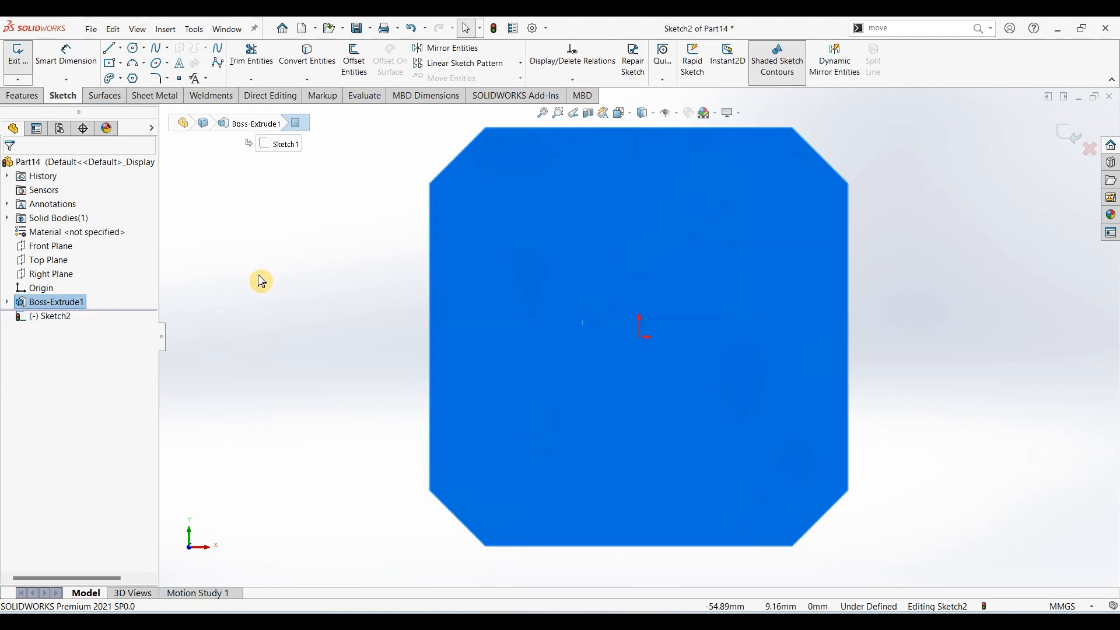
{"action": "left_click", "coordinate": [261, 281]}
{"action": "left_click", "coordinate": [134, 50]}
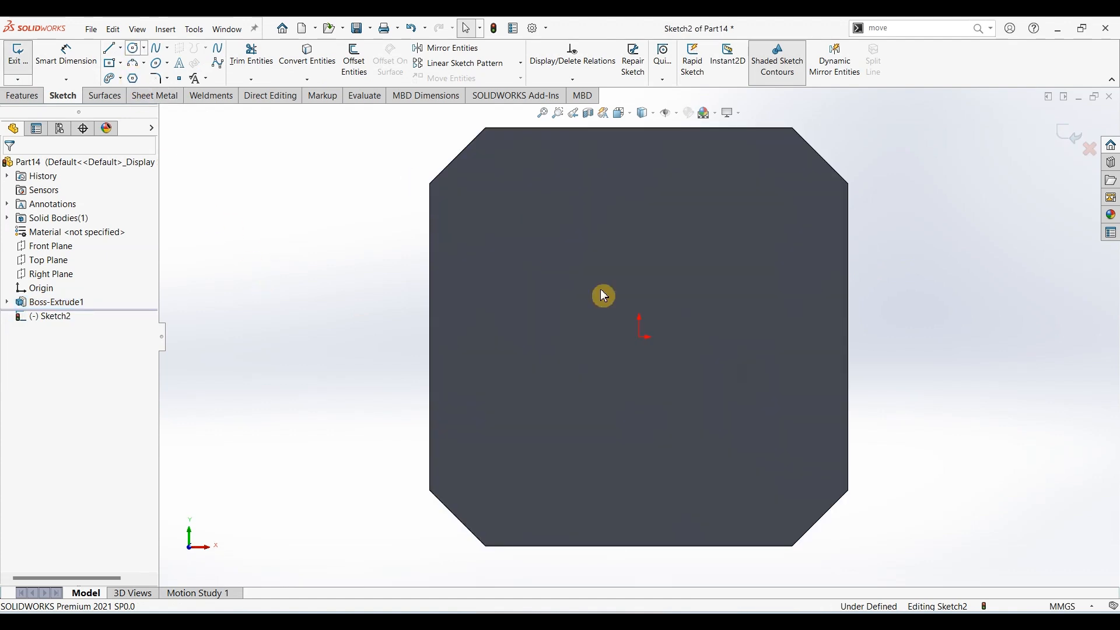
{"action": "left_click_drag", "start_coordinate": [640, 338], "coordinate": [709, 282]}
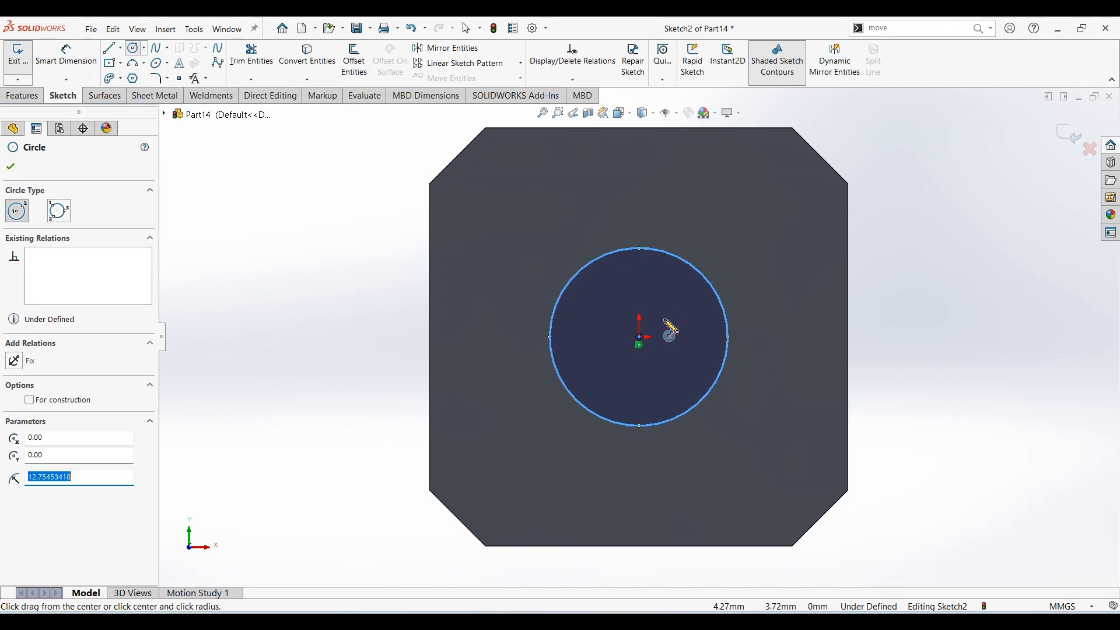
{"action": "left_click_drag", "start_coordinate": [639, 338], "coordinate": [672, 293]}
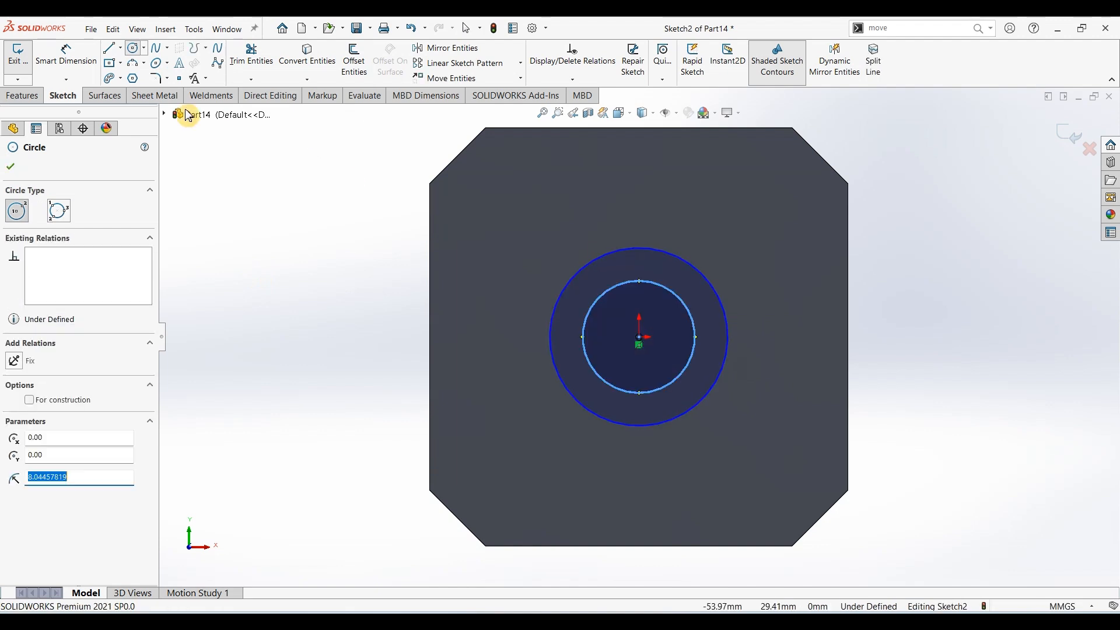
Dimension the smaller circle's diameter as 30 mm and the other circle's diameter as 35 mm
{"action": "left_click", "coordinate": [66, 56]}
{"action": "key", "text": "Escape"}
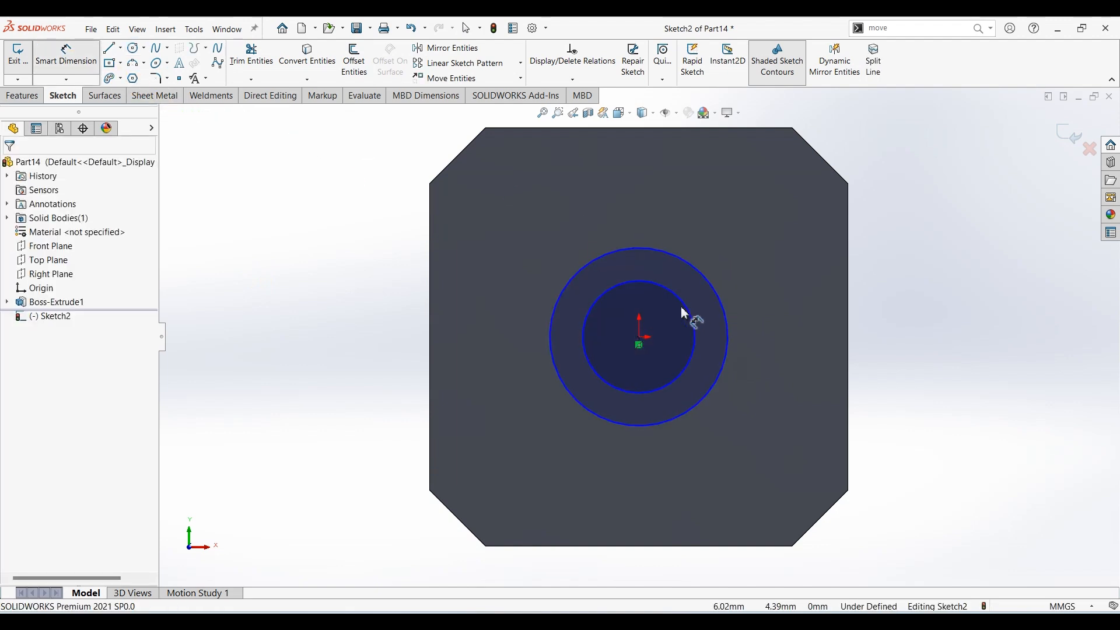
{"action": "left_click", "coordinate": [690, 312]}
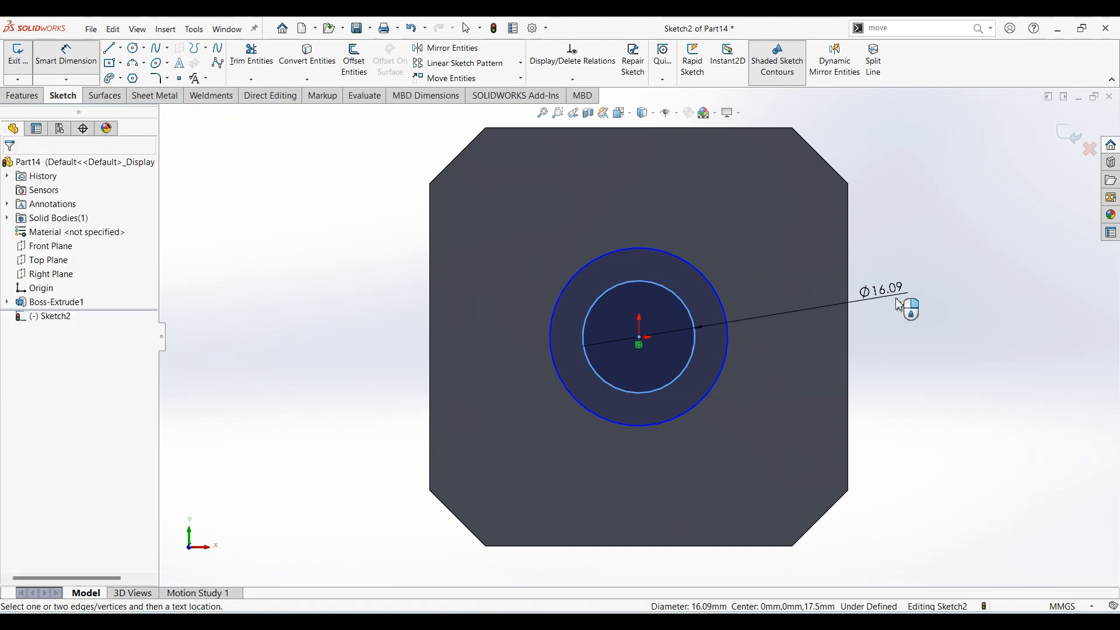
{"action": "left_click", "coordinate": [898, 304]}
{"action": "type", "text": "30"}
{"action": "key", "text": "Return"}
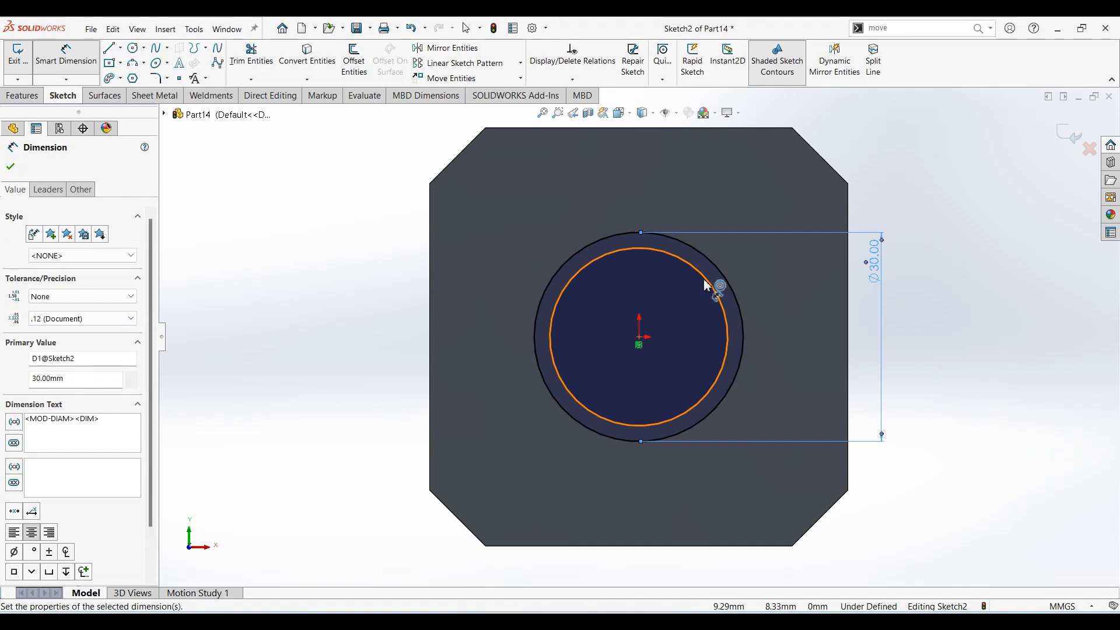
{"action": "left_click", "coordinate": [716, 286]}
{"action": "left_click", "coordinate": [929, 317]}
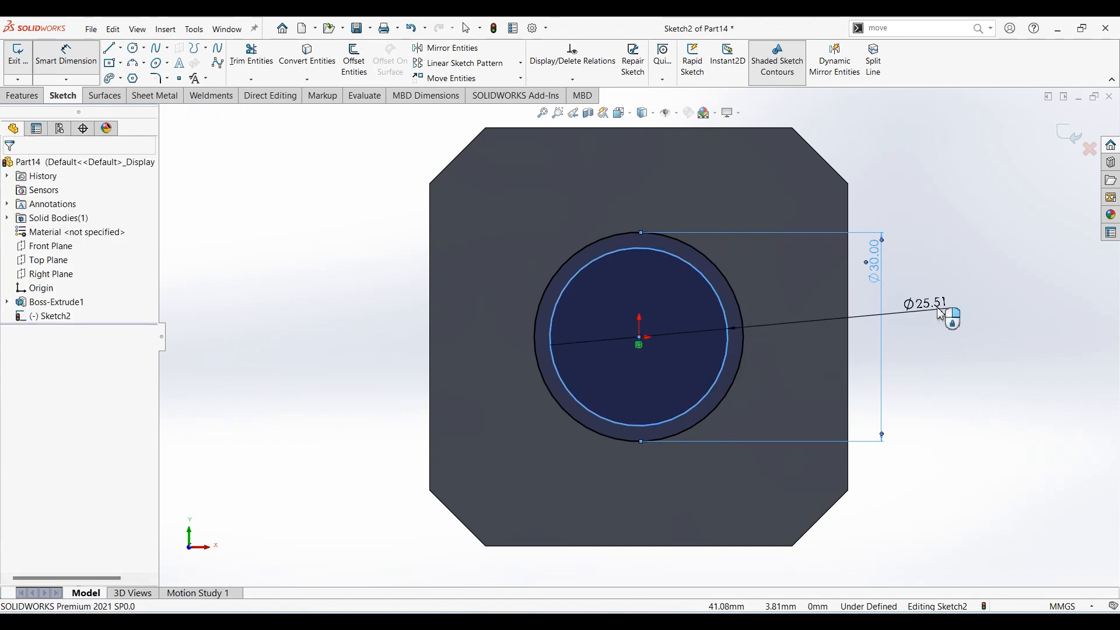
{"action": "type", "text": "35"}
{"action": "key", "text": "Return"}
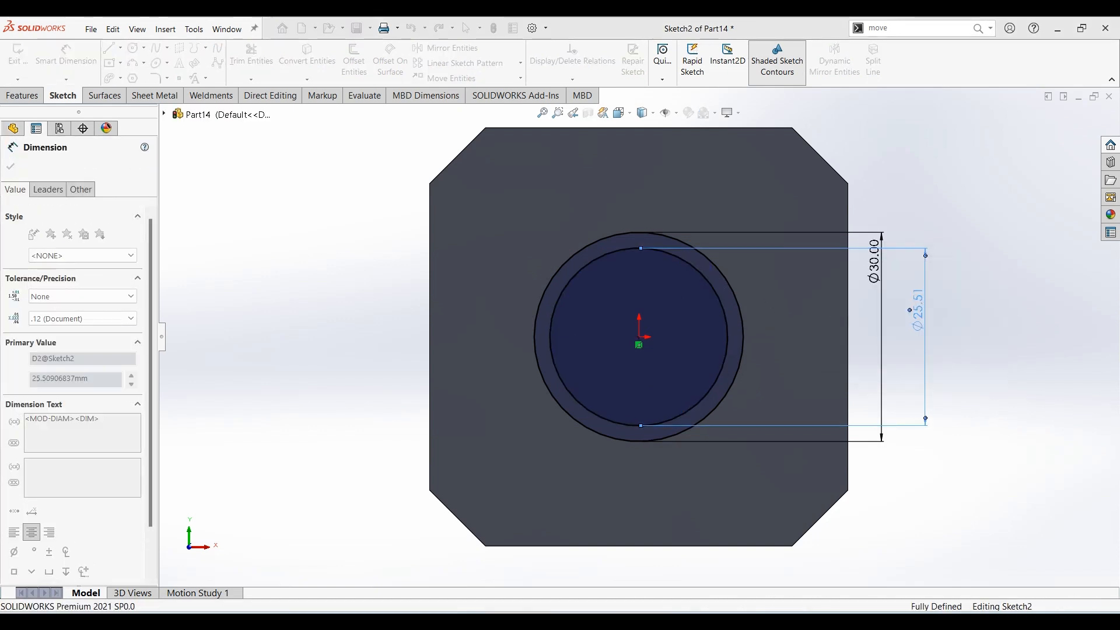
Extrude only the ring between the 30 mm and 35 mm circles 2 mm outward from the front face
{"action": "left_click", "coordinate": [14, 98]}
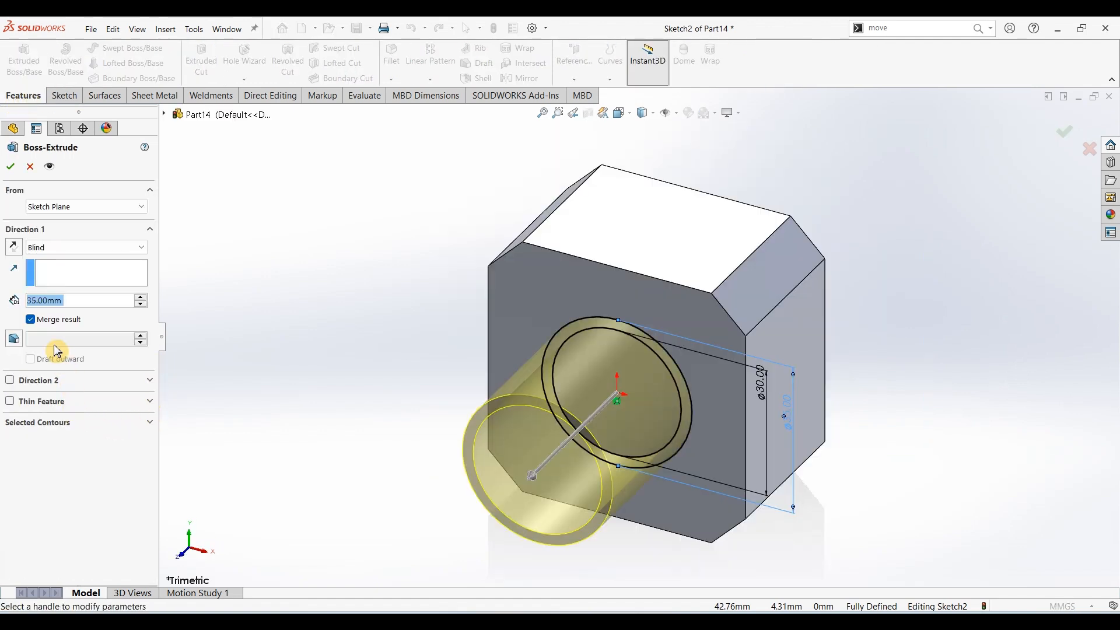
{"action": "left_click", "coordinate": [45, 423]}
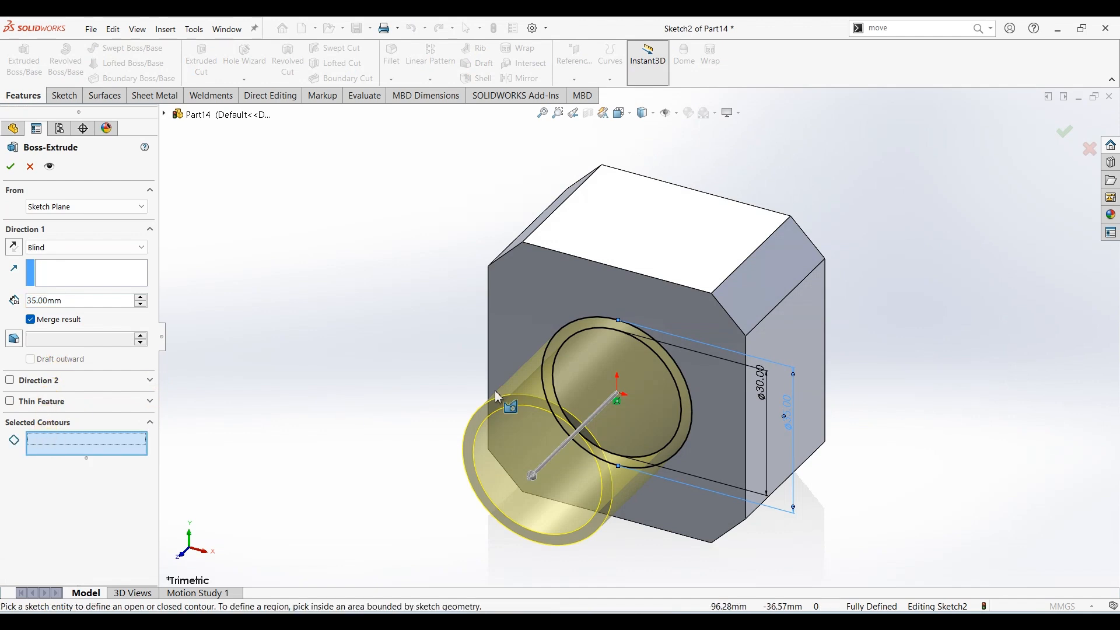
{"action": "left_click", "coordinate": [665, 357]}
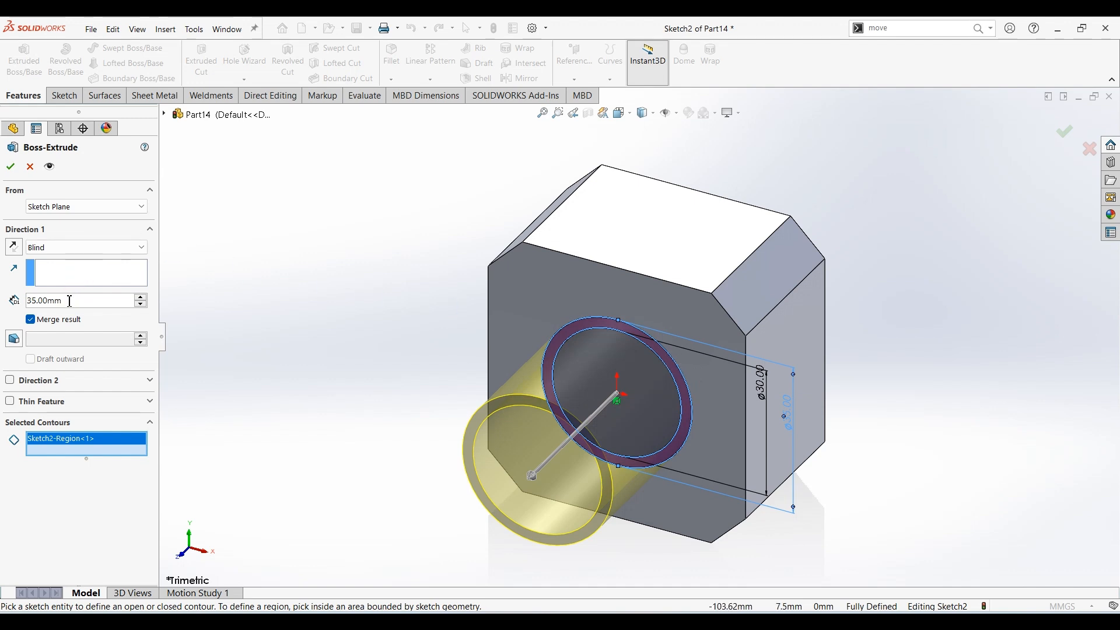
{"action": "type", "text": "2"}
{"action": "key", "text": "Return"}
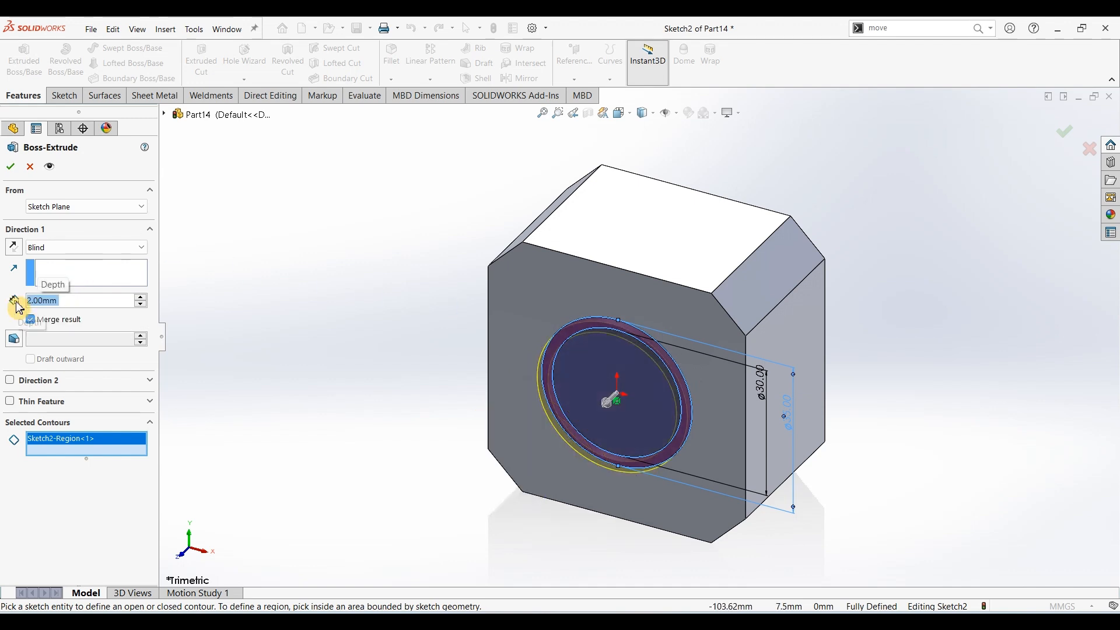
{"action": "left_click", "coordinate": [11, 168]}
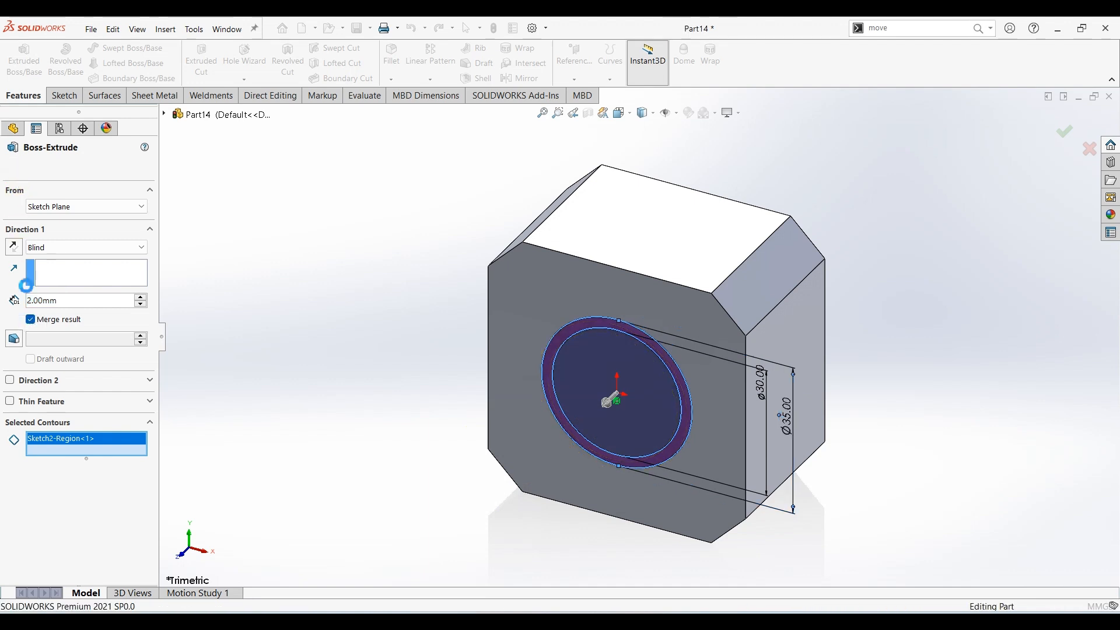
Reuse the two-circle sketch to extrude only the inner 30 mm circle region 30 mm outward, merged with the block
{"action": "left_click", "coordinate": [6, 316]}
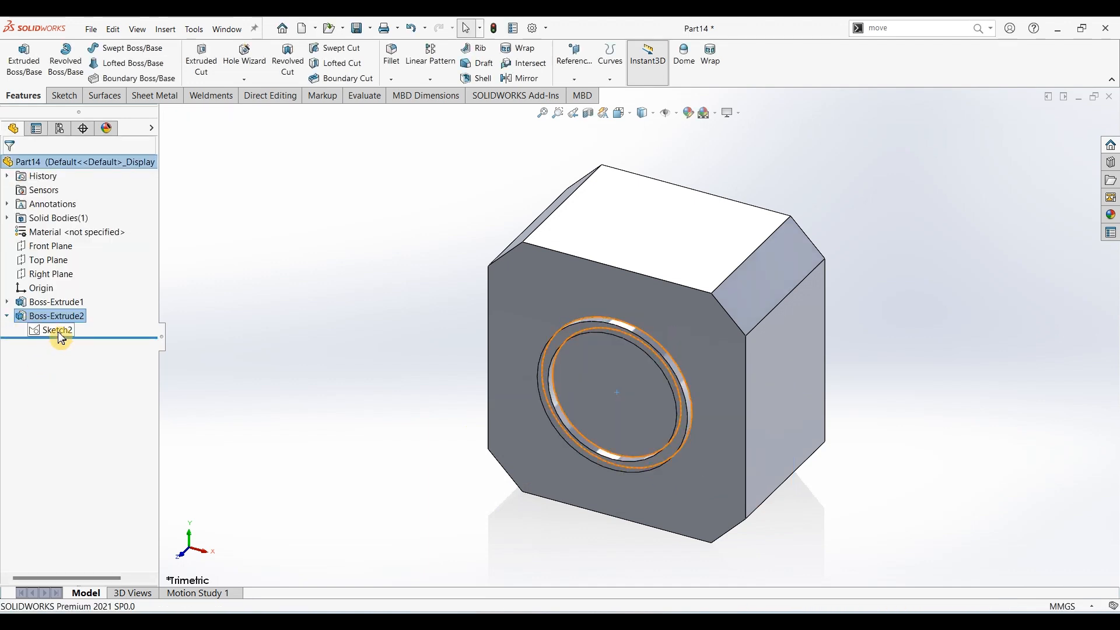
{"action": "left_click", "coordinate": [57, 330]}
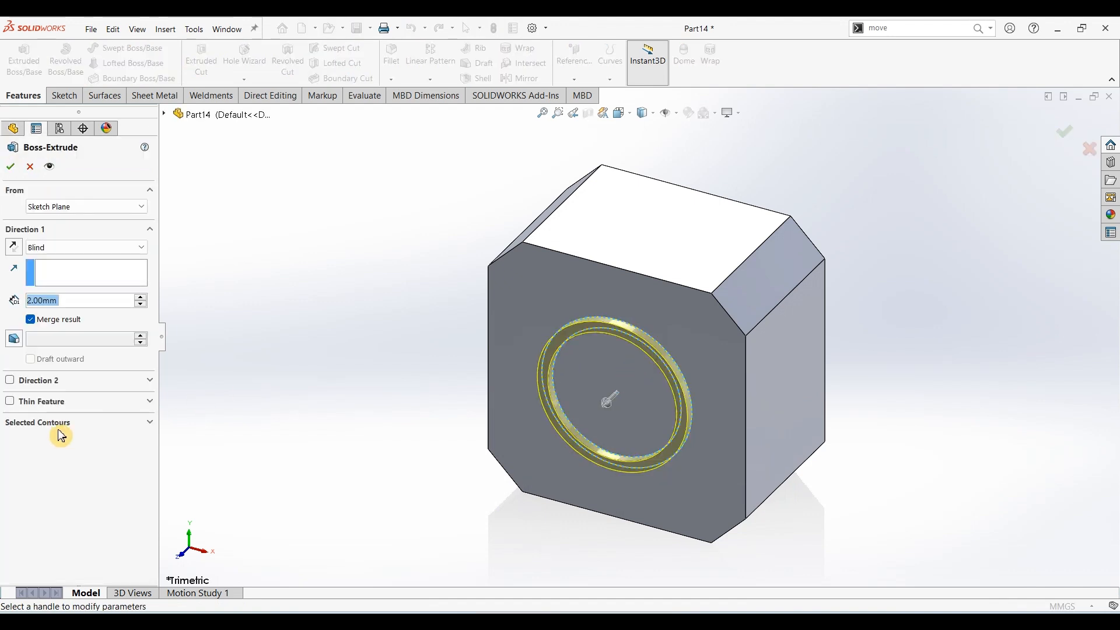
{"action": "left_click", "coordinate": [62, 434]}
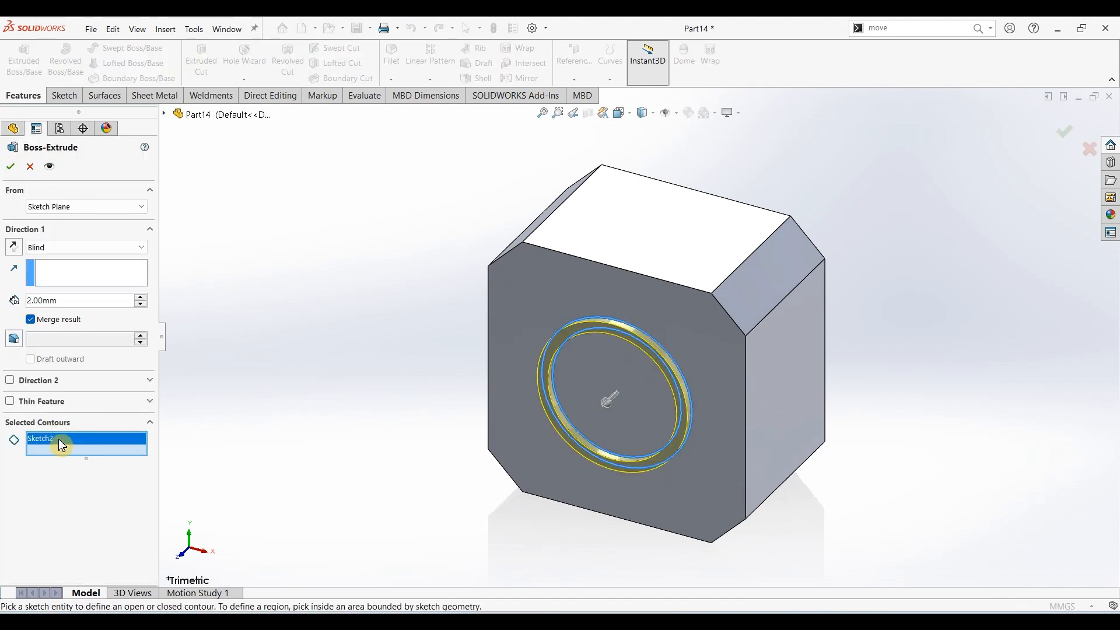
{"action": "left_click", "coordinate": [636, 376]}
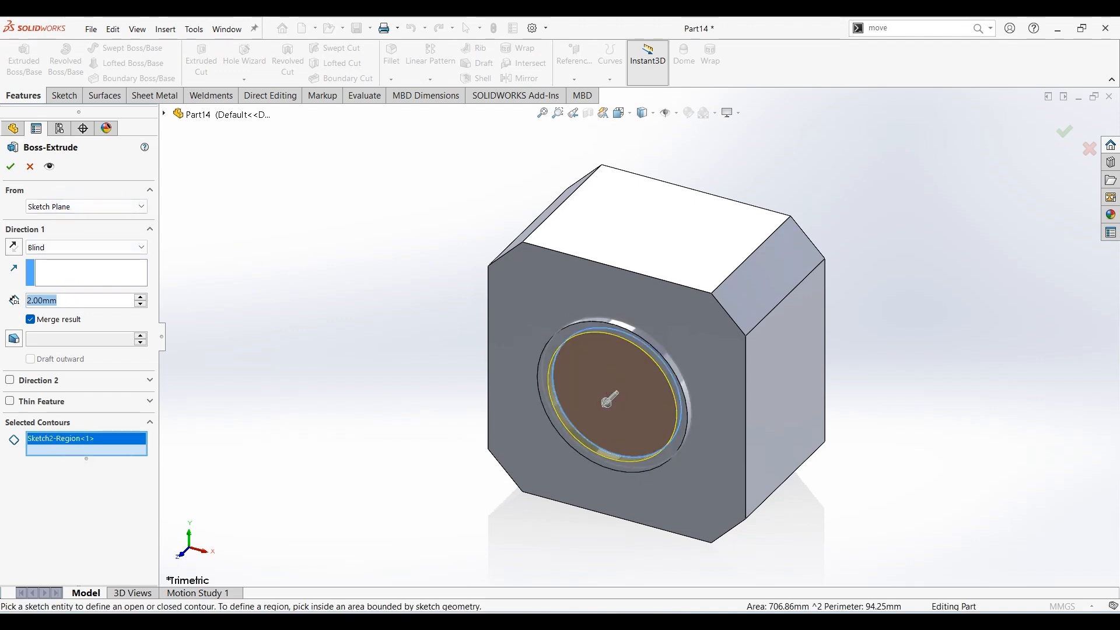
{"action": "type", "text": "30"}
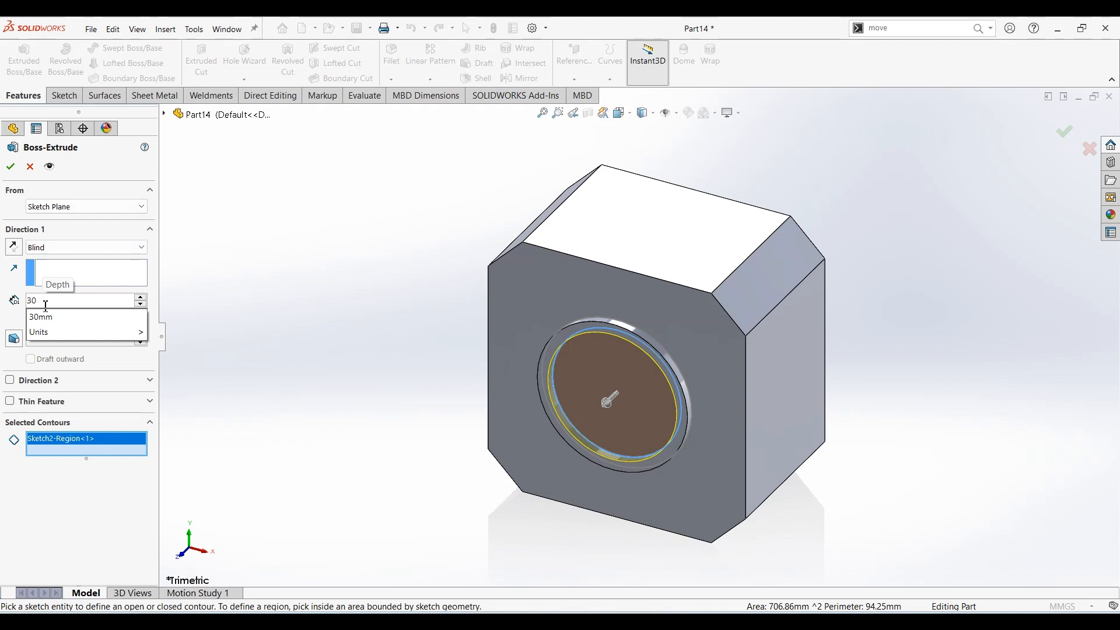
{"action": "key", "text": "Return"}
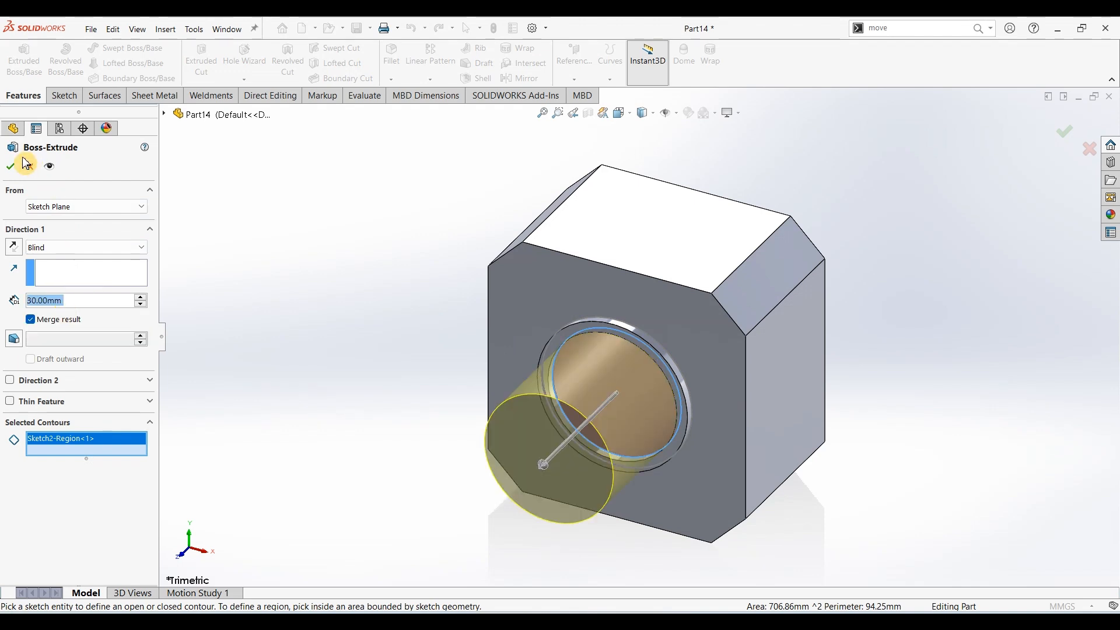
{"action": "left_click", "coordinate": [13, 170]}
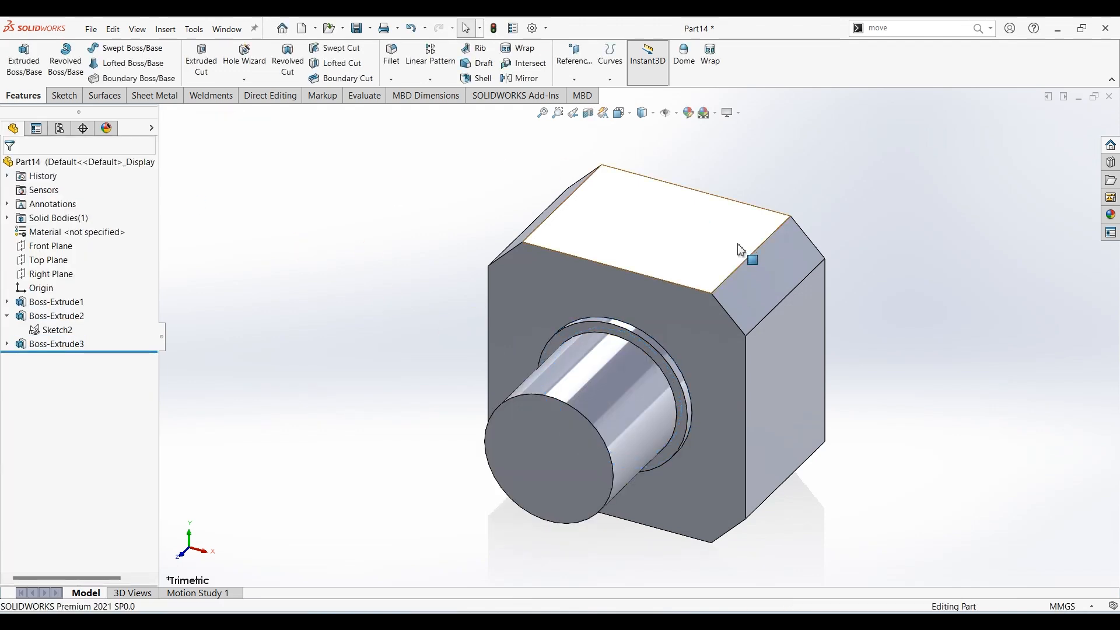
Mirror the 2 mm ring and the 30 mm cylindrical boss about the Front Plane onto the block's opposite side
{"action": "left_click", "coordinate": [59, 247]}
{"action": "left_click", "coordinate": [521, 78]}
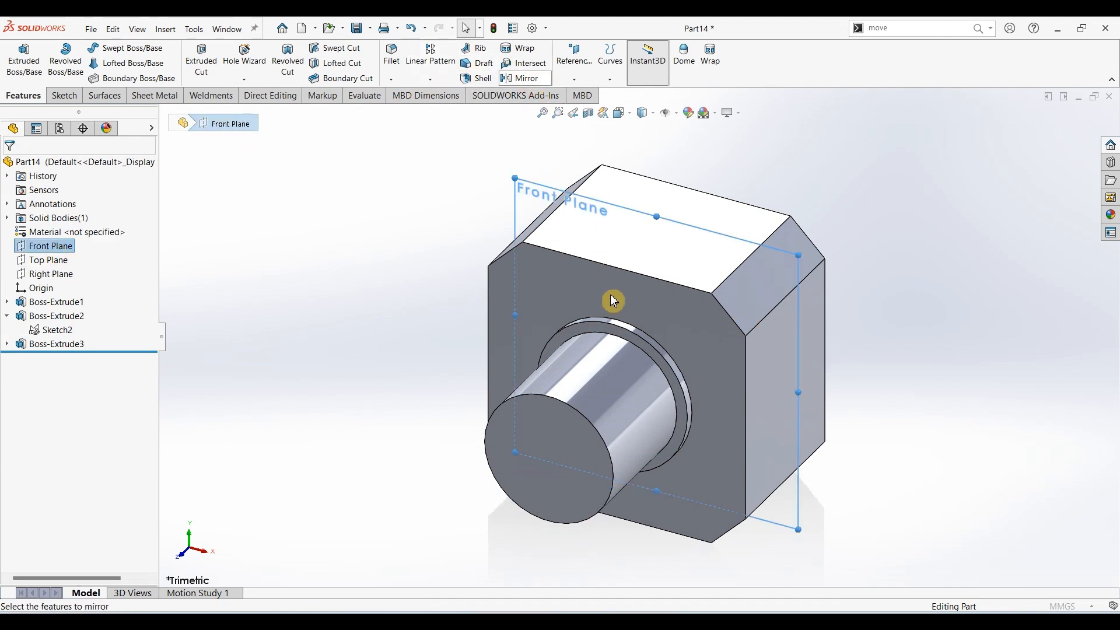
{"action": "left_click", "coordinate": [634, 333]}
{"action": "left_click", "coordinate": [612, 375]}
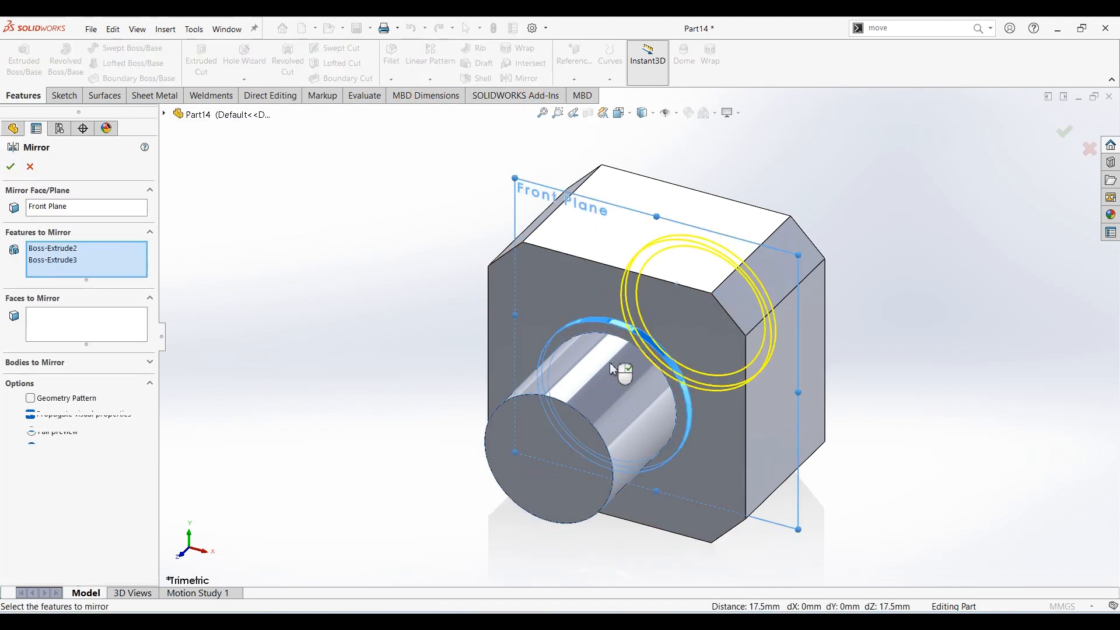
{"action": "left_click", "coordinate": [19, 166]}
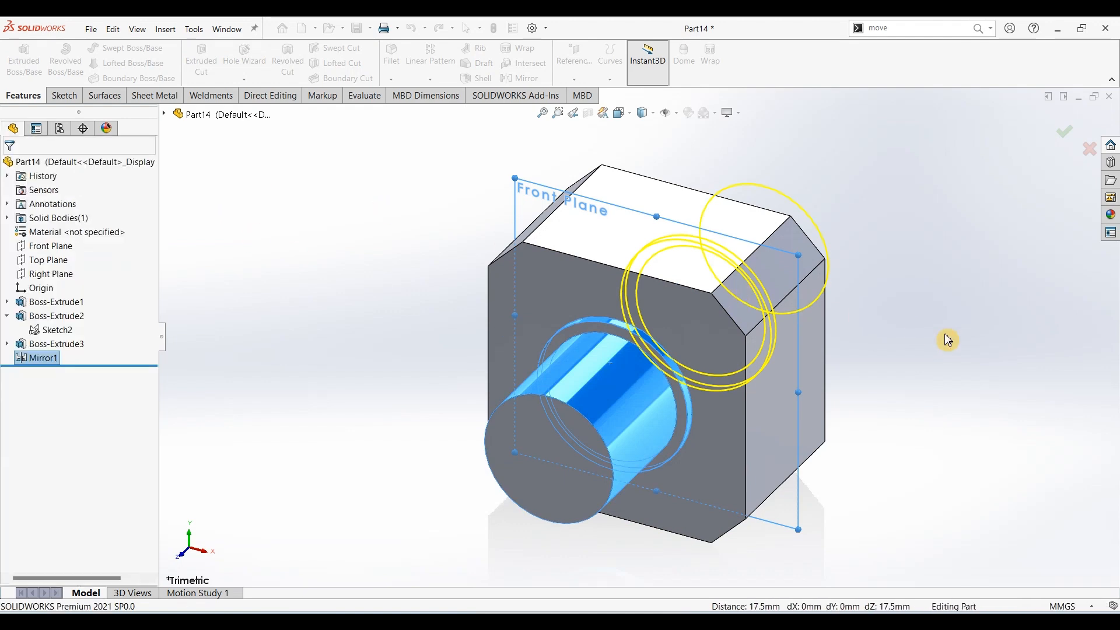
{"action": "mouse_move", "coordinate": [904, 363]}
{"action": "middle_mouse_down"}
{"action": "mouse_move", "coordinate": [885, 366]}
{"action": "mouse_move", "coordinate": [901, 362]}
{"action": "middle_mouse_up"}
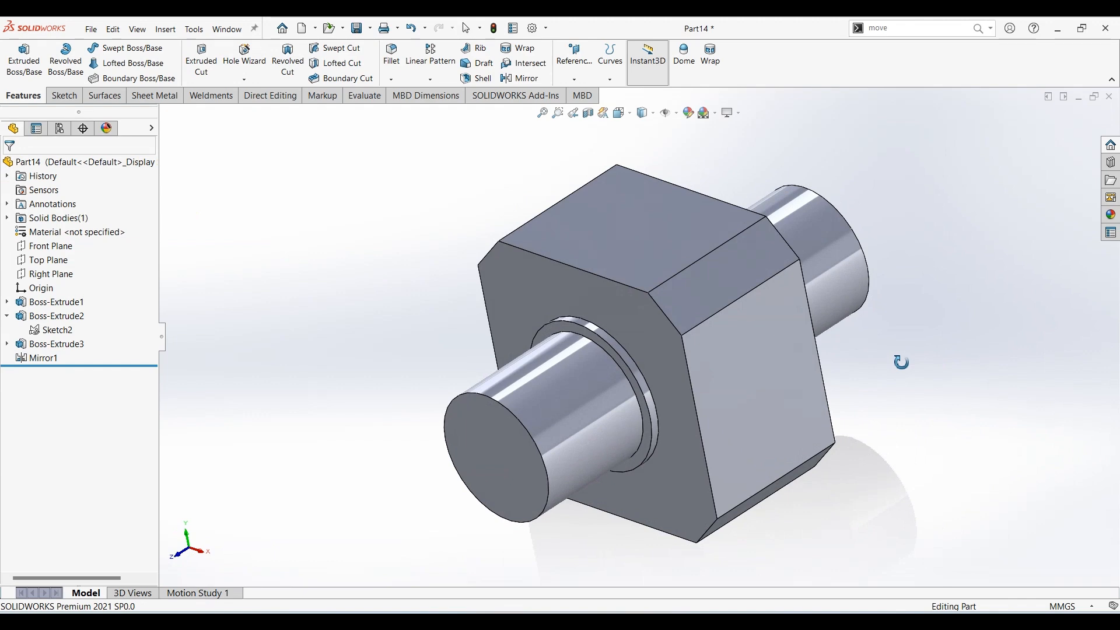
{"action": "key", "text": "Escape"}
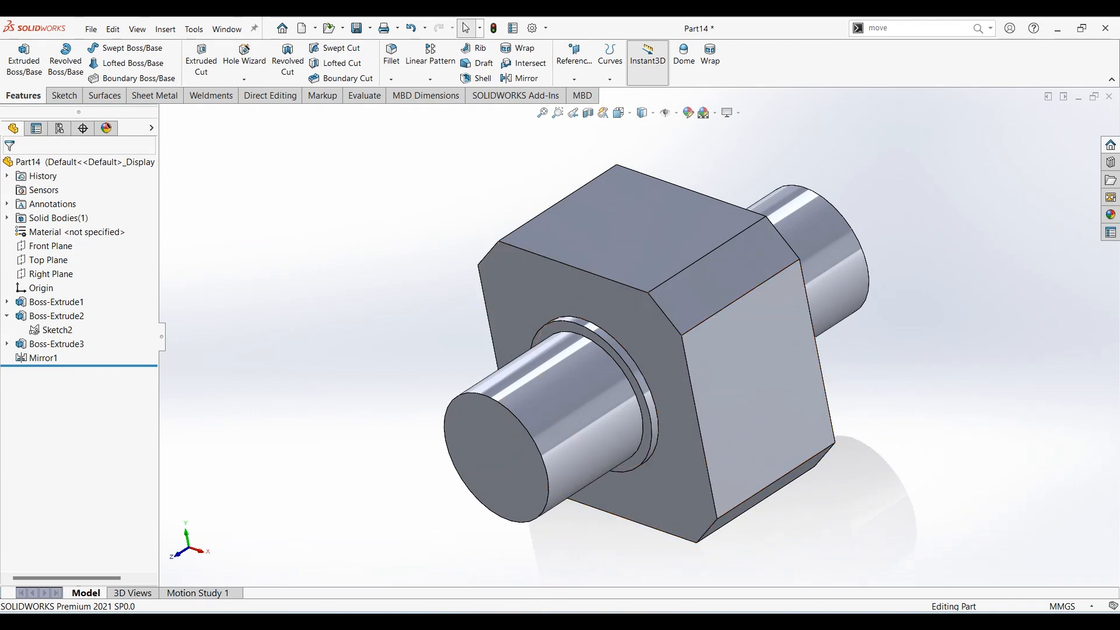
Switch to the Part 321 PDF drawing in the browser and examine the dimensions for the remaining features
{"action": "key", "text": "alt+Tab"}
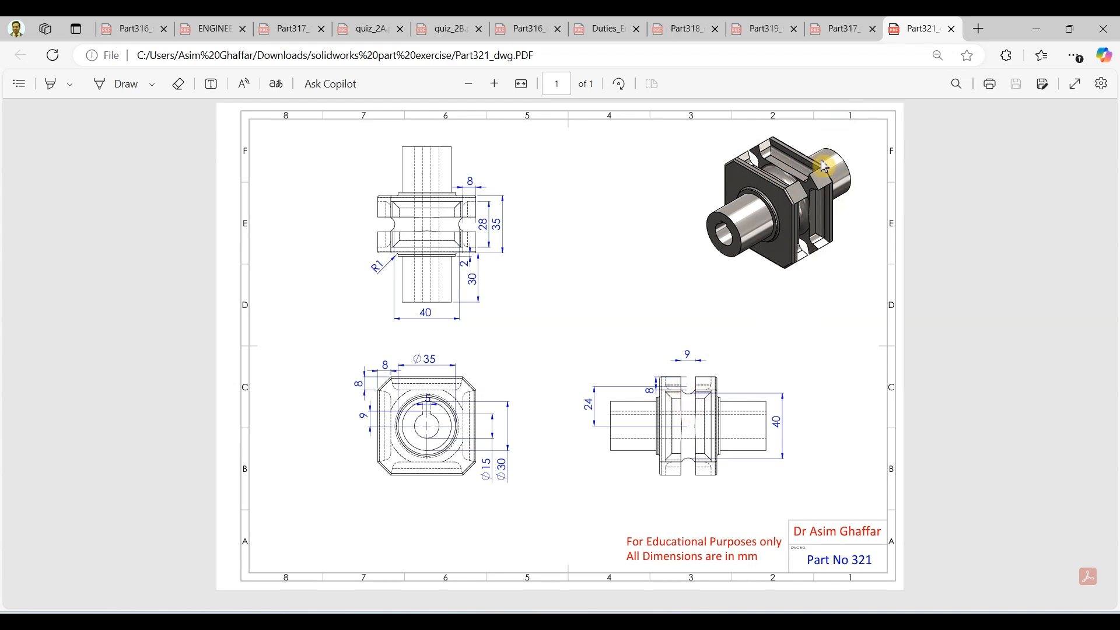
Switch to SOLIDWORKS and sketch an open trapezoid on the Front Plane between the block's top corners, with a base about 39 mm wide and 6 mm deep
{"action": "left_click", "coordinate": [1035, 29]}
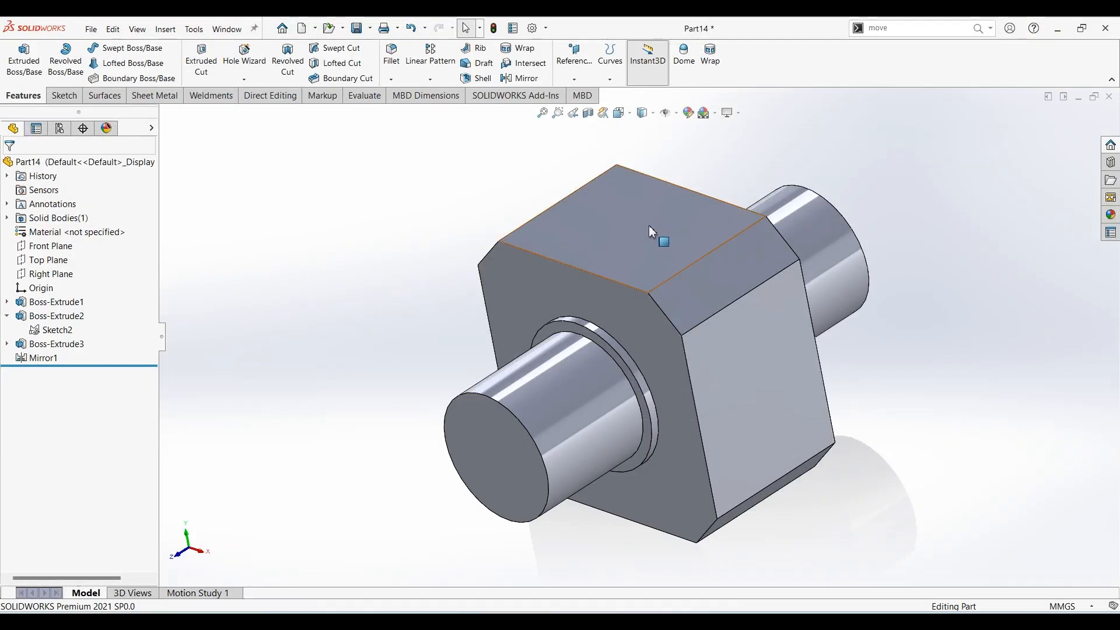
{"action": "left_click", "coordinate": [633, 227]}
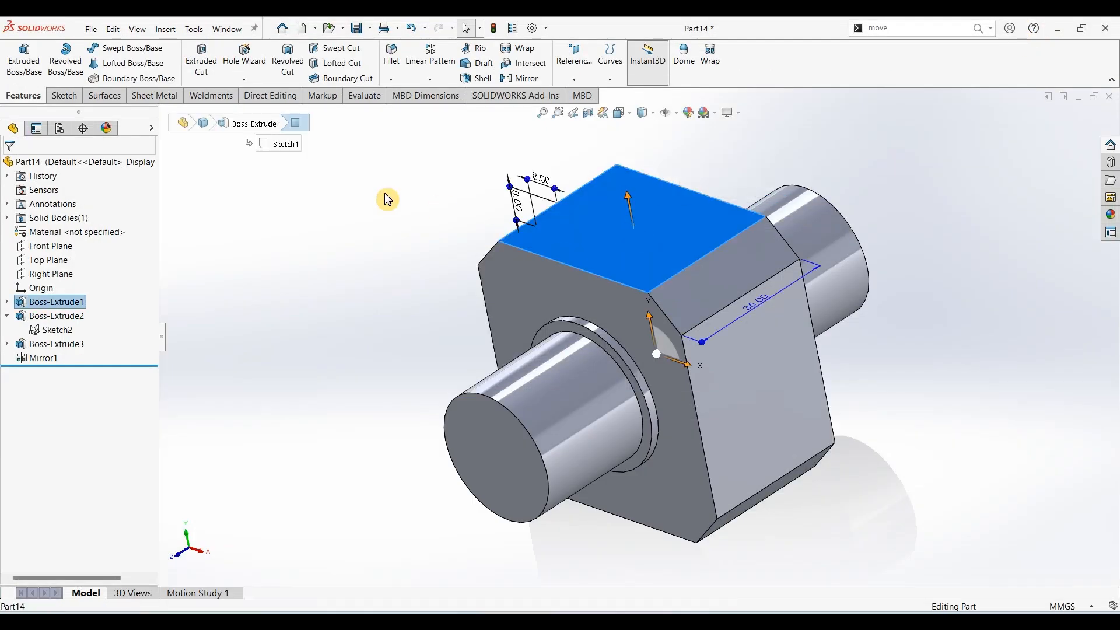
{"action": "left_click", "coordinate": [349, 206]}
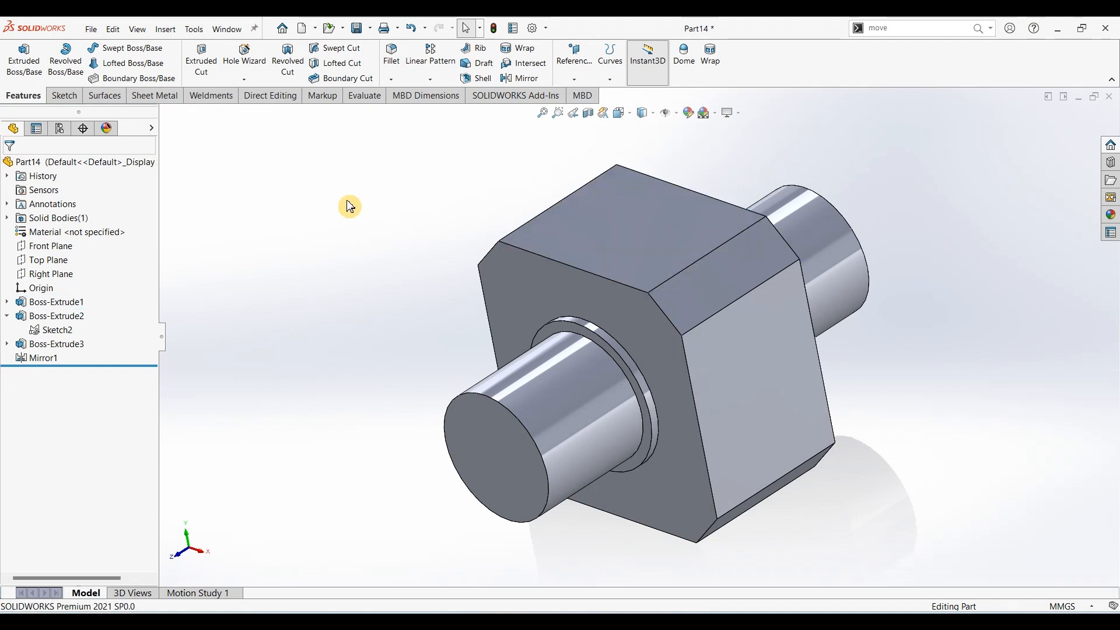
{"action": "left_click", "coordinate": [51, 247]}
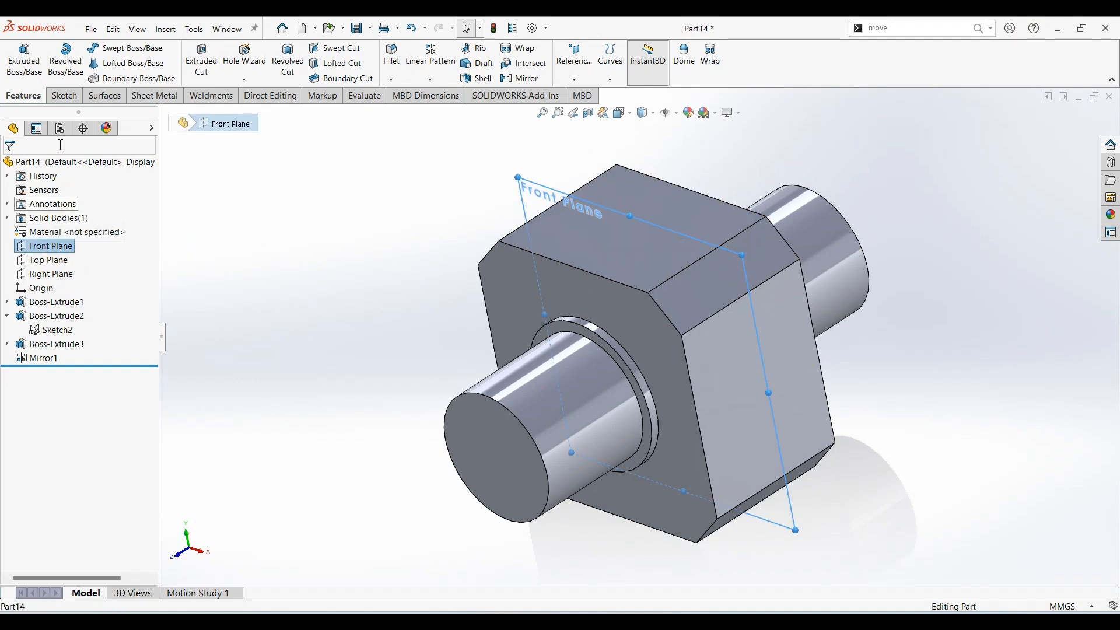
{"action": "left_click", "coordinate": [64, 99]}
{"action": "left_click", "coordinate": [18, 54]}
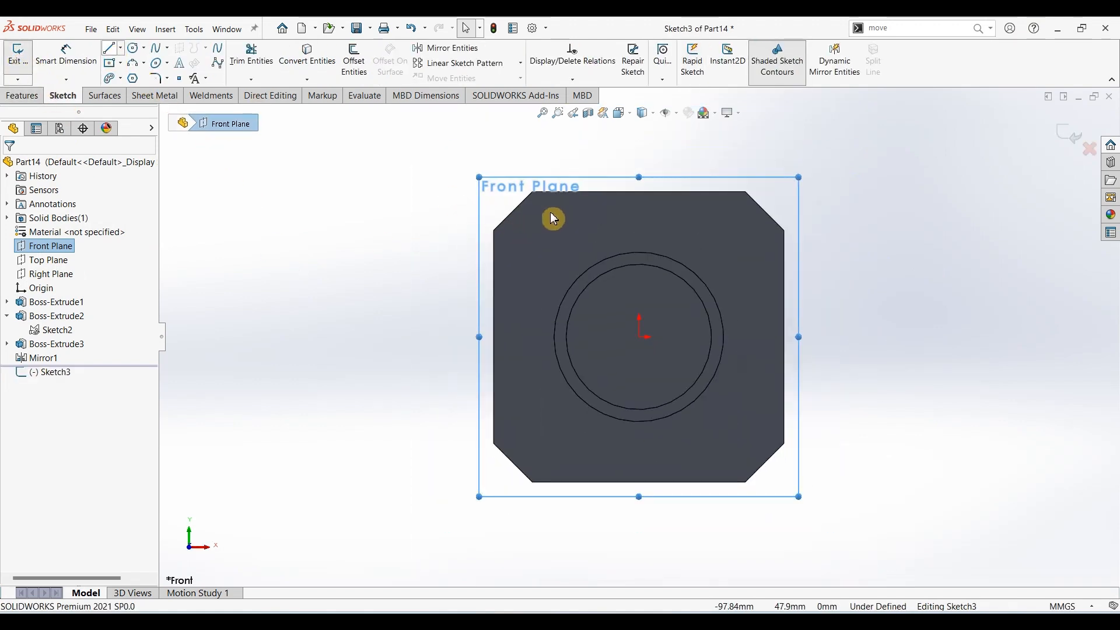
{"action": "key", "text": "l"}
{"action": "scroll", "coordinate": [584, 210], "scroll_direction": "down", "scroll_amount": 2}
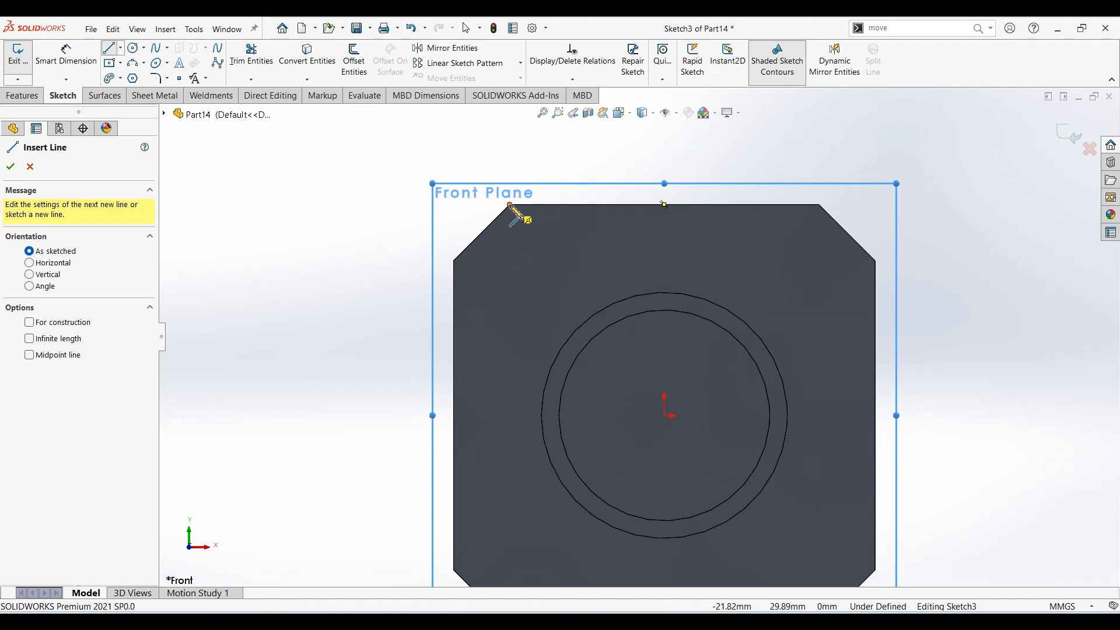
{"action": "left_click", "coordinate": [510, 205]}
{"action": "left_click", "coordinate": [528, 250]}
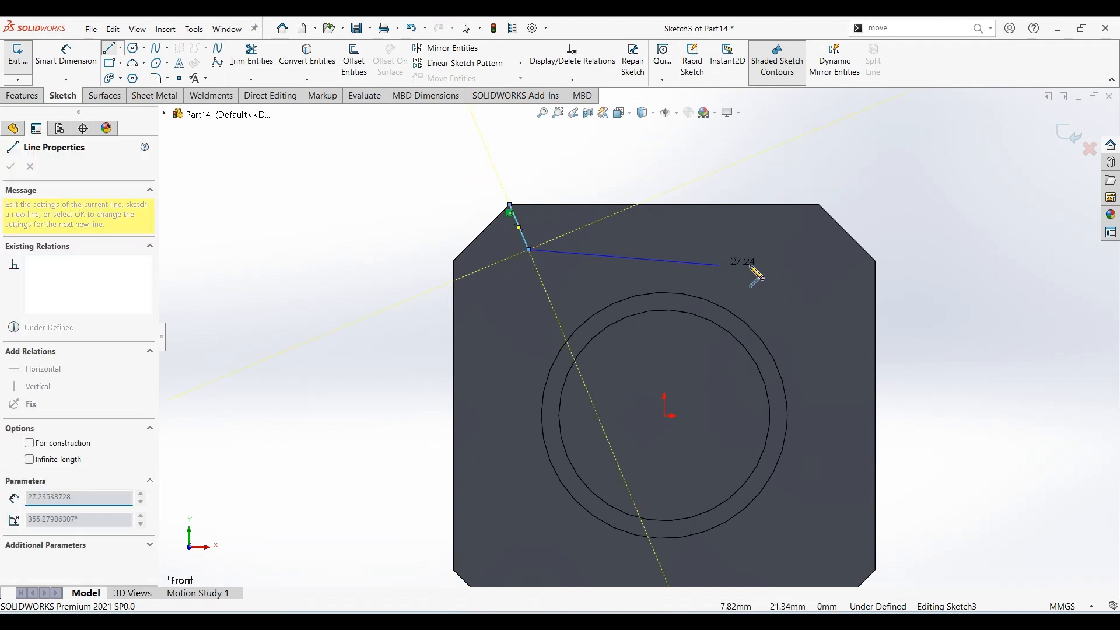
{"action": "left_click", "coordinate": [800, 249]}
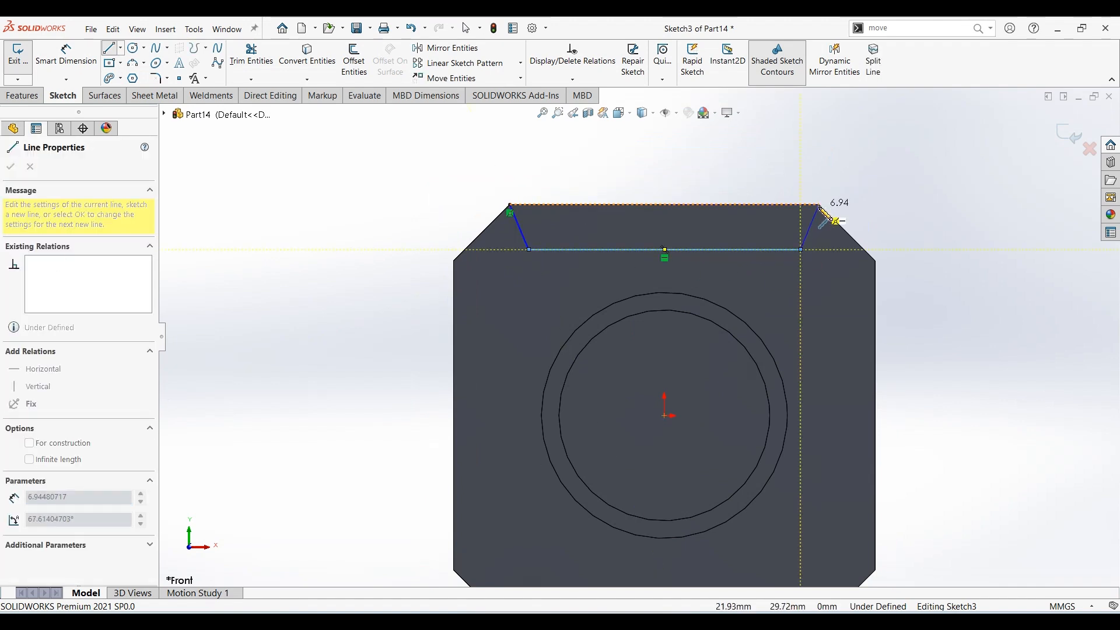
{"action": "left_click", "coordinate": [819, 206]}
Dimension the trapezoid's base line to 40 mm and its depth below the block's top edge to 8 mm
{"action": "left_click", "coordinate": [66, 52]}
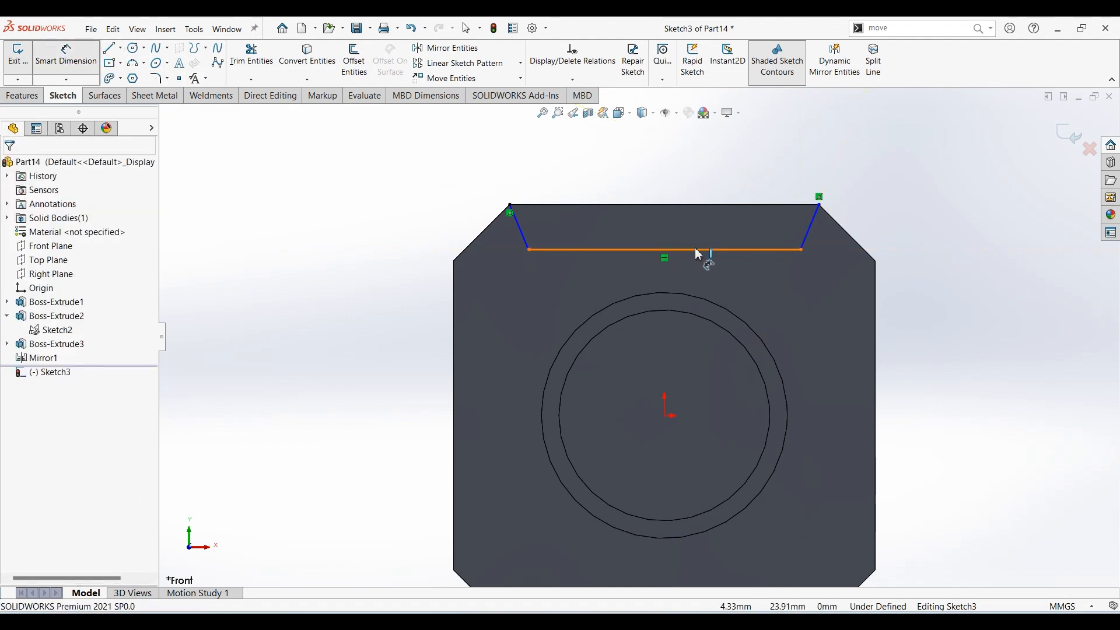
{"action": "left_click", "coordinate": [688, 272]}
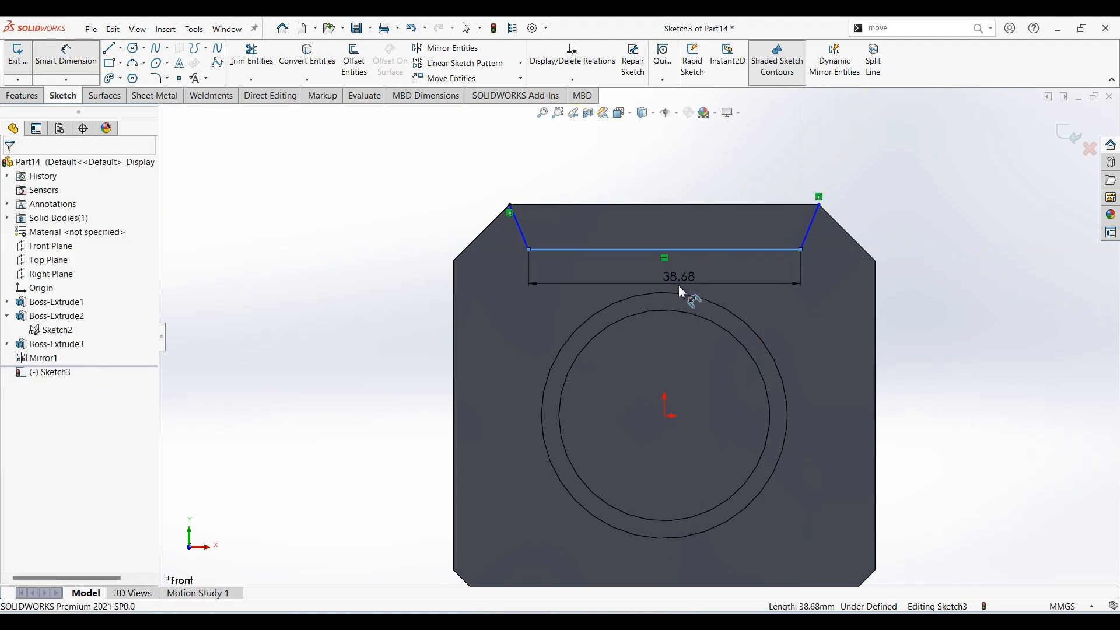
{"action": "left_click", "coordinate": [682, 292]}
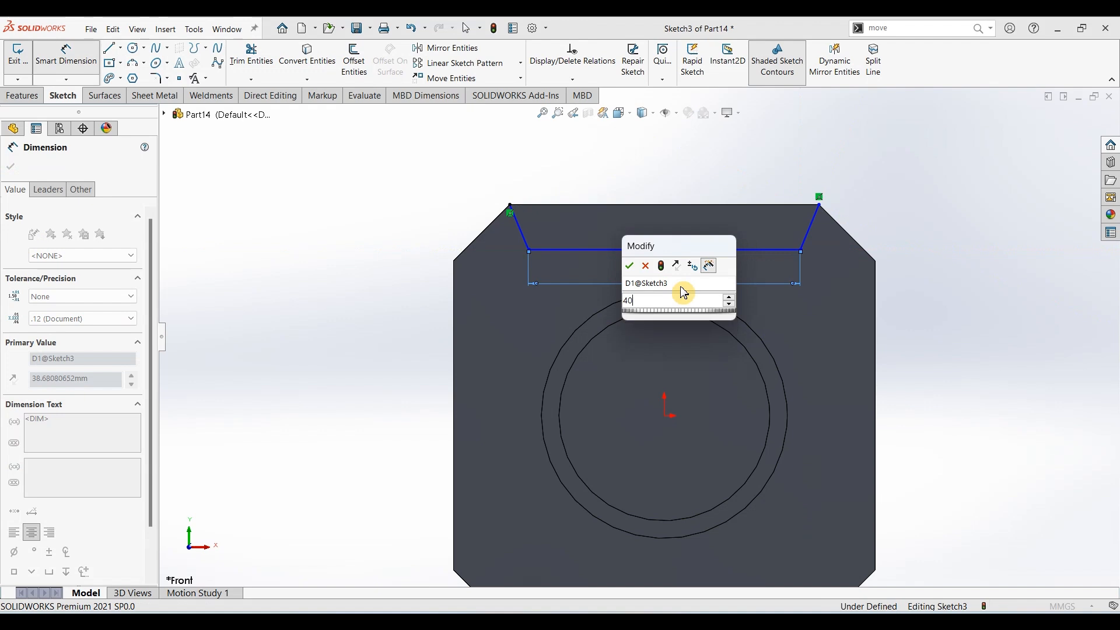
{"action": "left_click", "coordinate": [685, 293]}
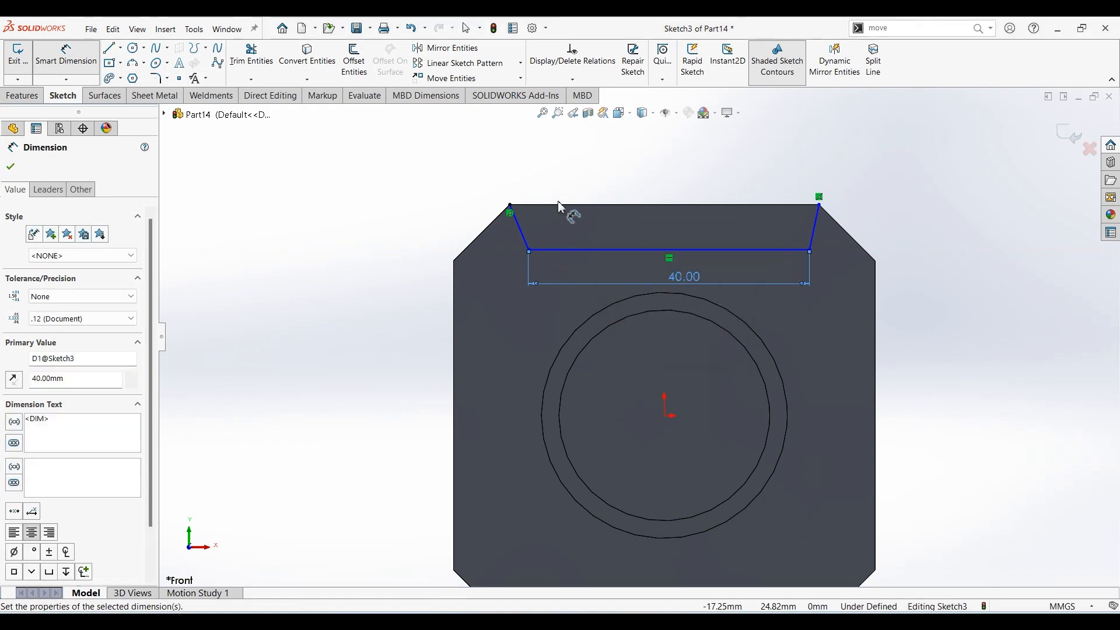
{"action": "left_click", "coordinate": [518, 230]}
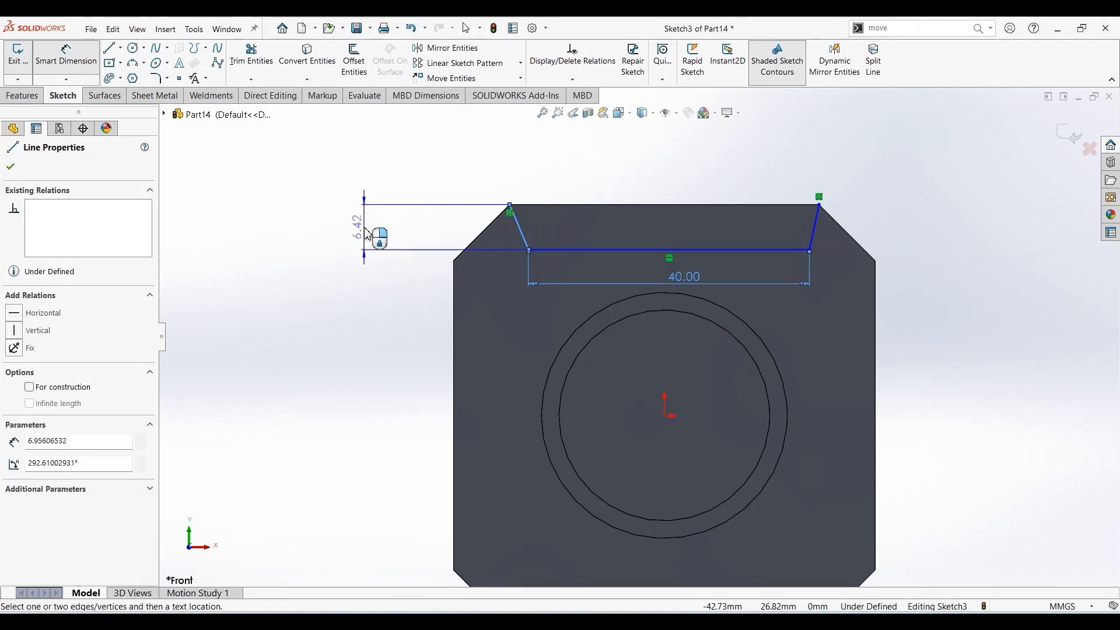
{"action": "left_click", "coordinate": [367, 233]}
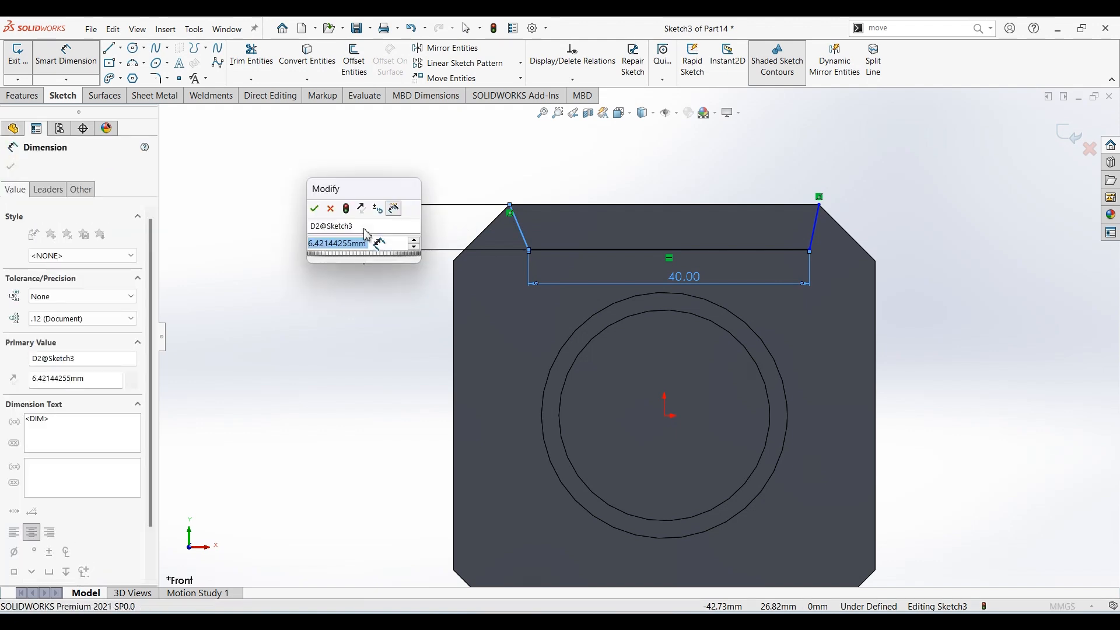
{"action": "type", "text": "6"}
{"action": "key", "text": "Return"}
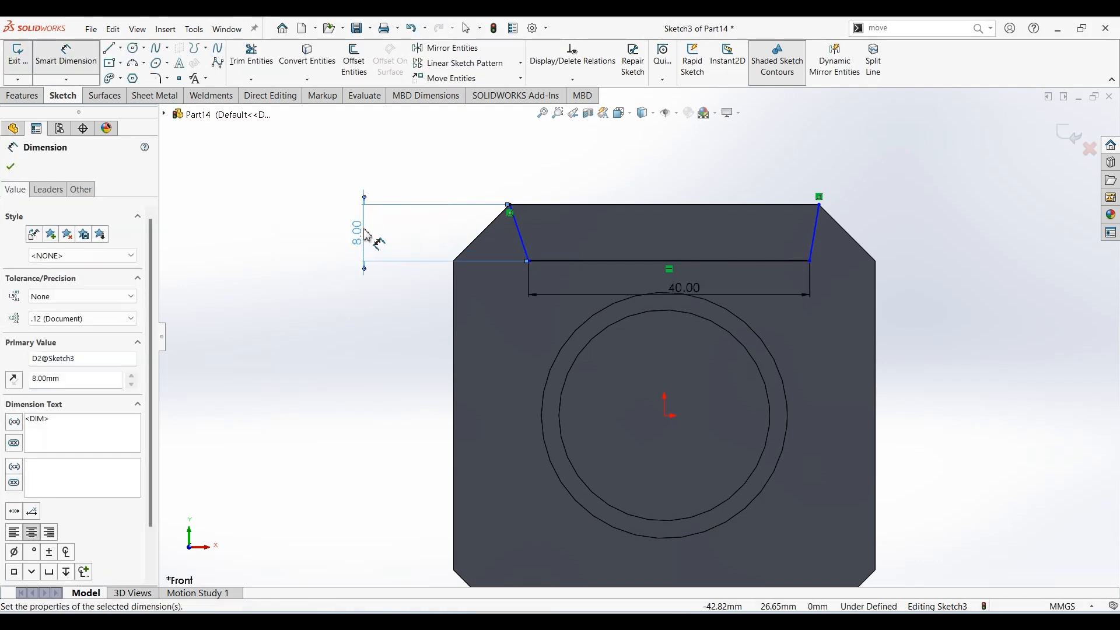
{"action": "key", "text": "Escape"}
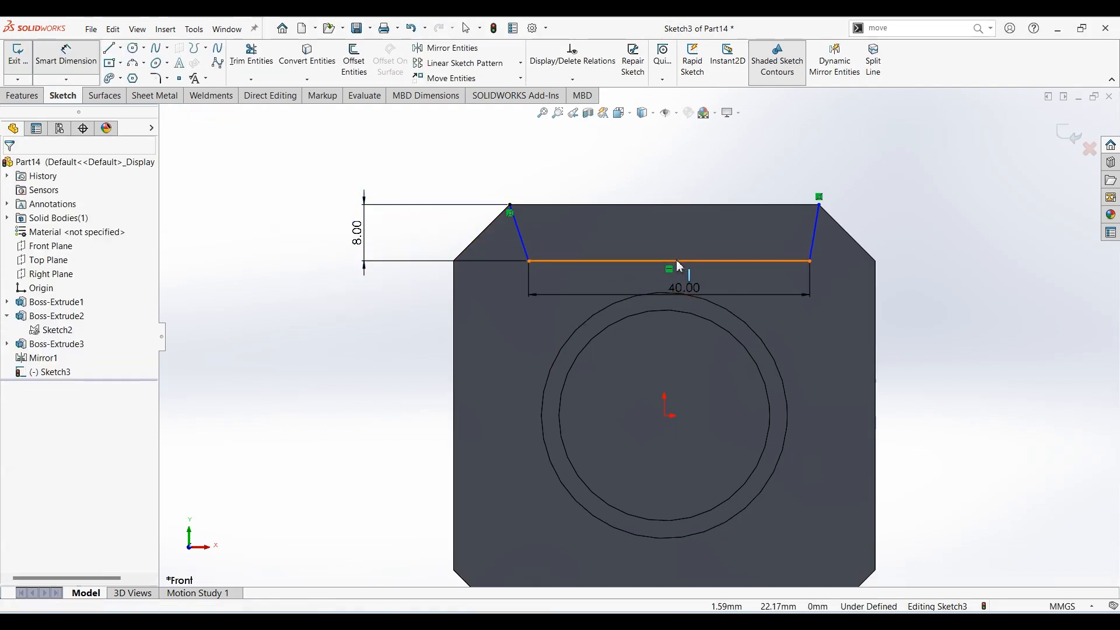
Add a vertical relation between the midpoint of the trapezoid's 40 mm base line and the origin
{"action": "left_click", "coordinate": [674, 352]}
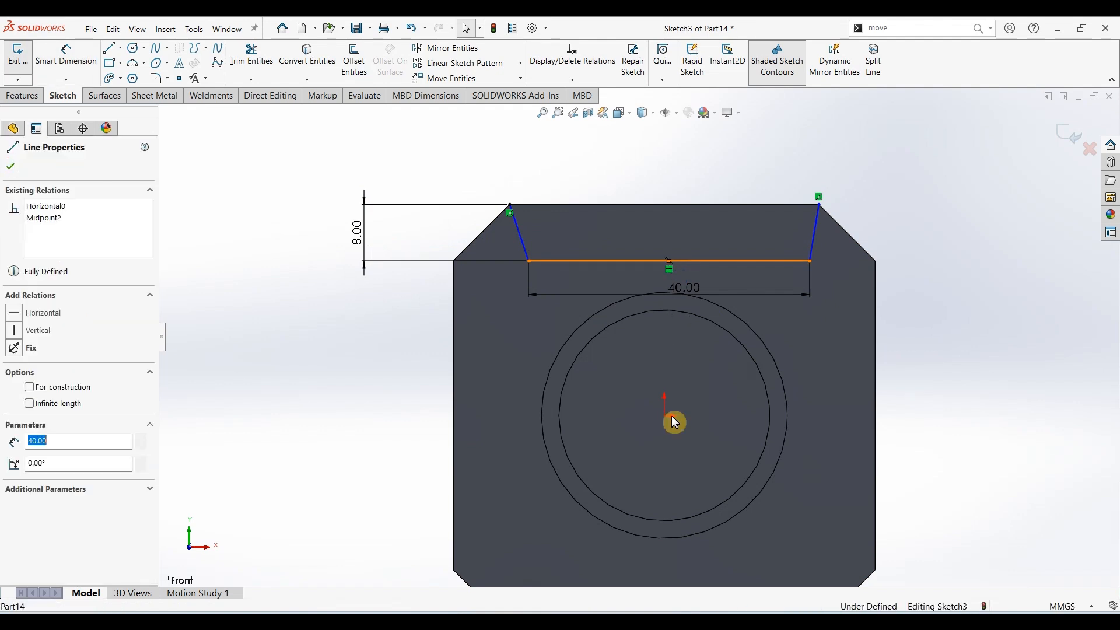
{"action": "left_click", "coordinate": [665, 417], "text": "ctrl"}
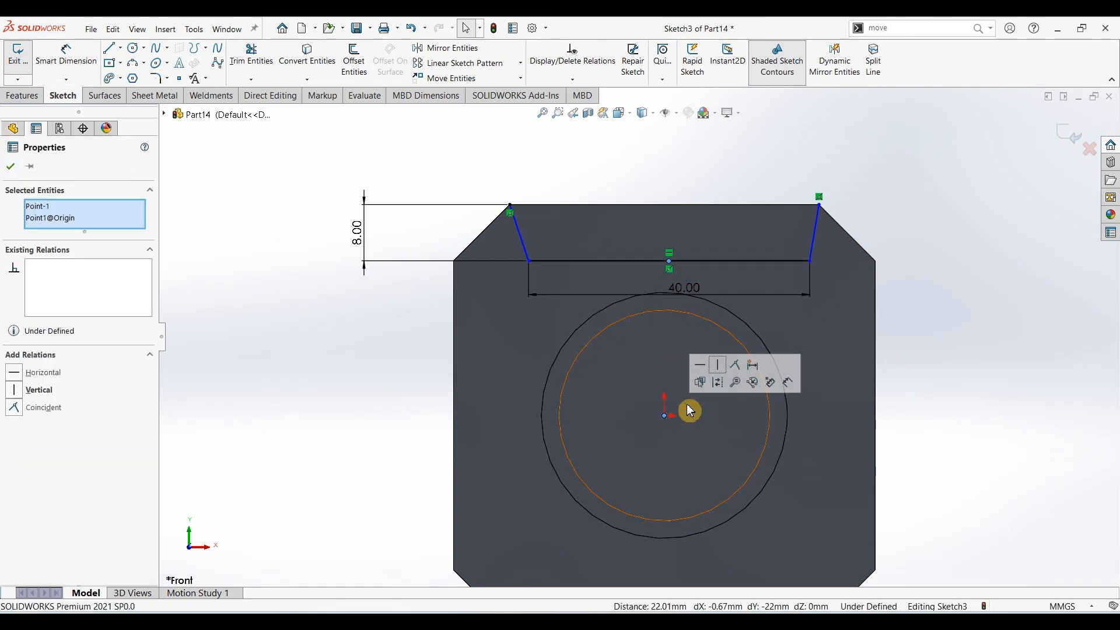
{"action": "left_click", "coordinate": [722, 371]}
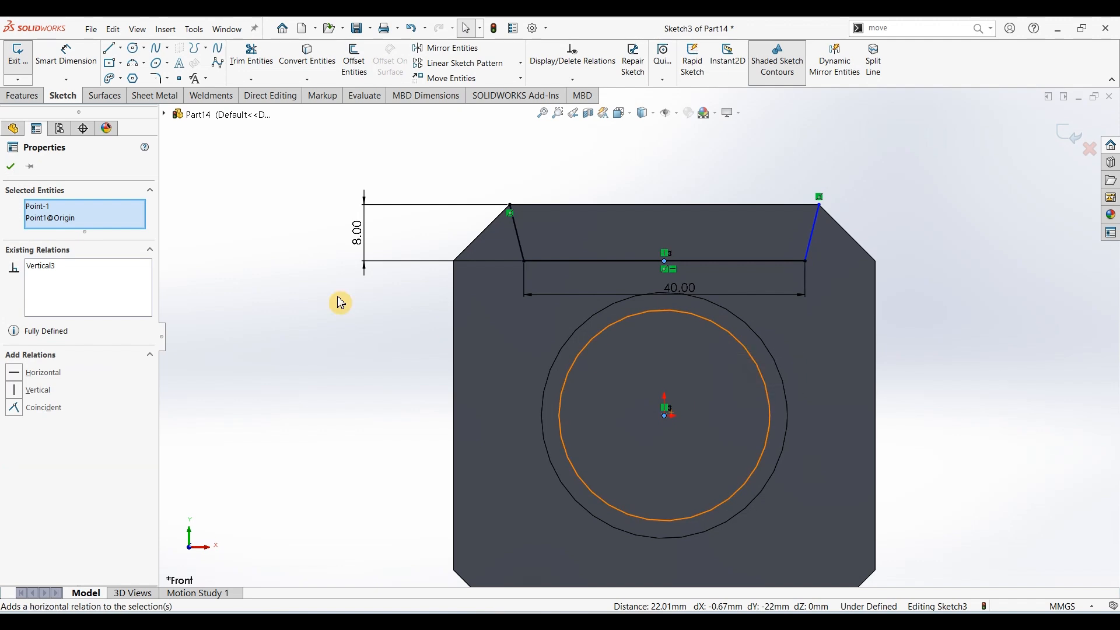
{"action": "left_click", "coordinate": [260, 292]}
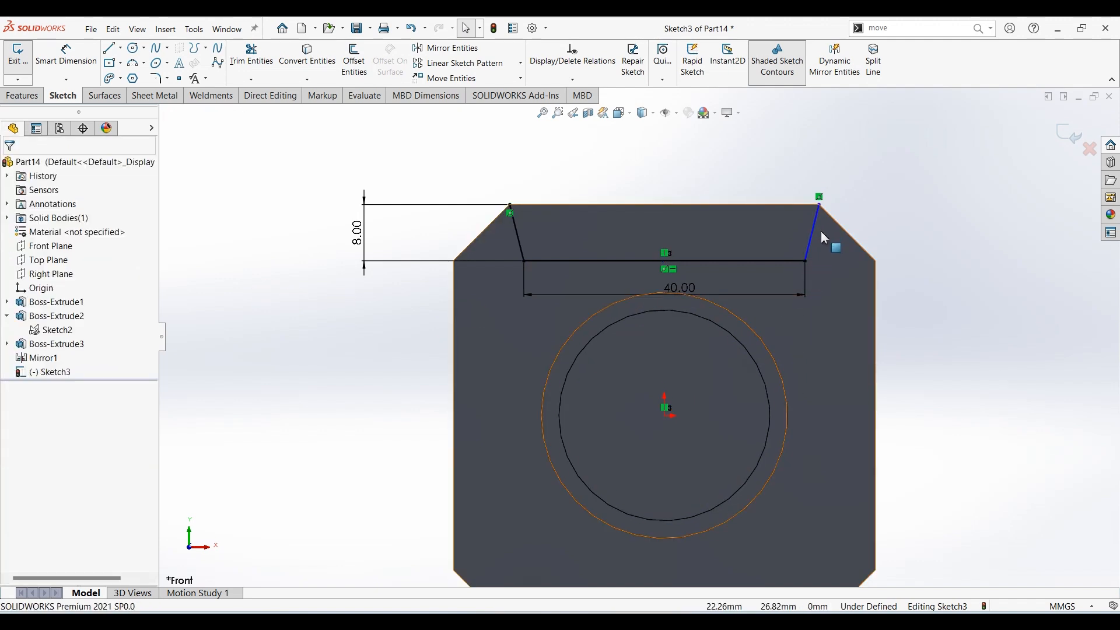
Make the upper endpoint of the under-defined slanted line coincident with the block's corner vertex at the top edge
{"action": "left_click", "coordinate": [807, 262]}
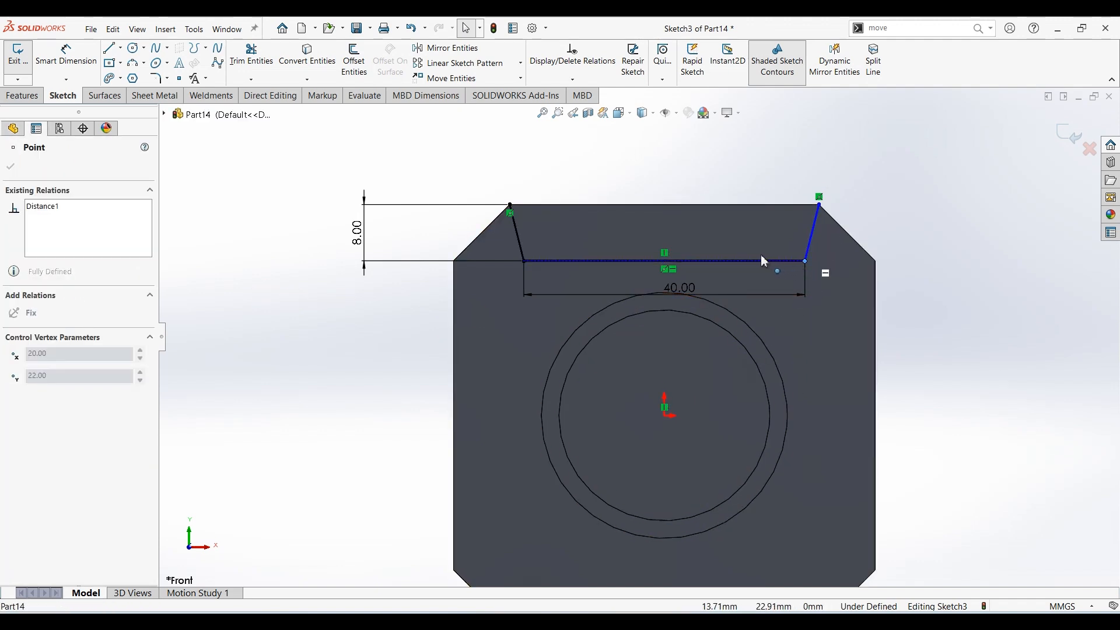
{"action": "left_click_drag", "start_coordinate": [768, 237], "coordinate": [805, 205]}
{"action": "key", "text": "Escape"}
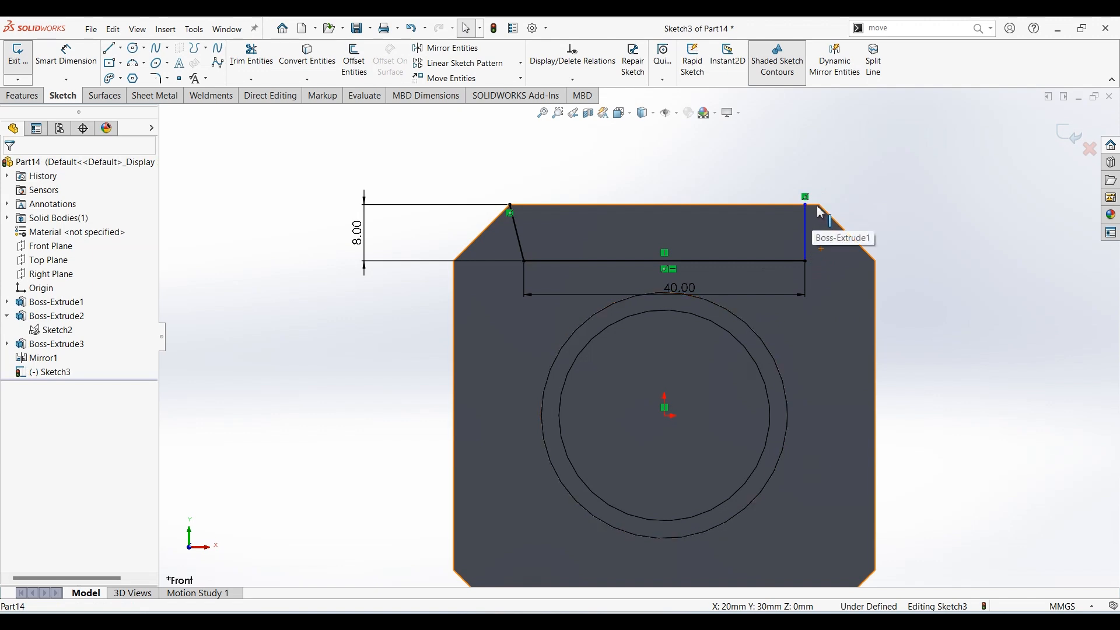
{"action": "left_click", "coordinate": [807, 197]}
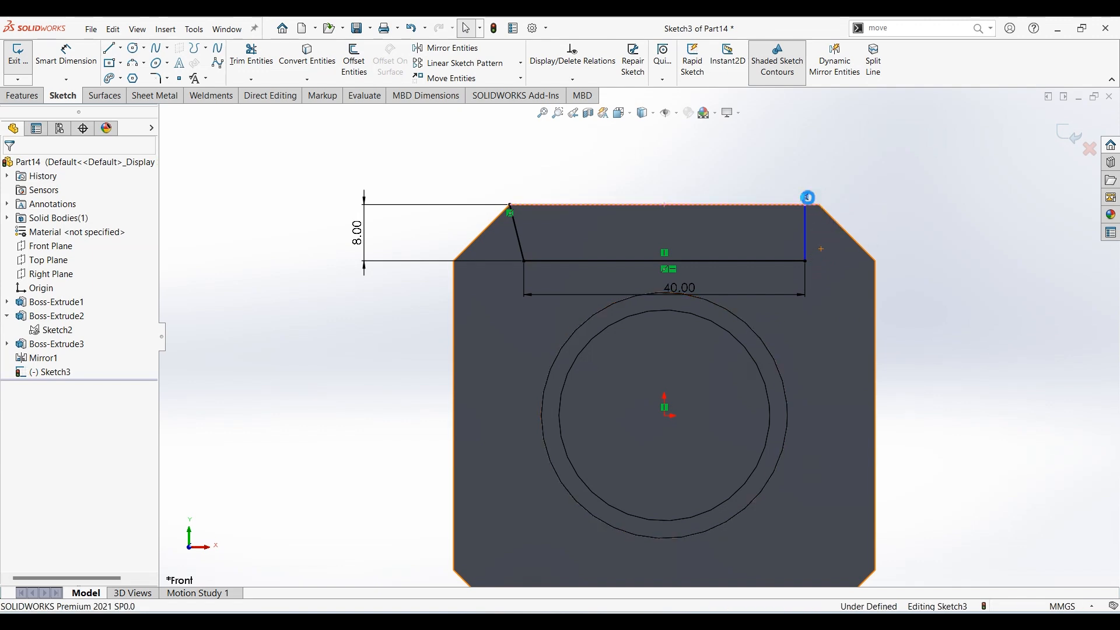
{"action": "left_click", "coordinate": [806, 205]}
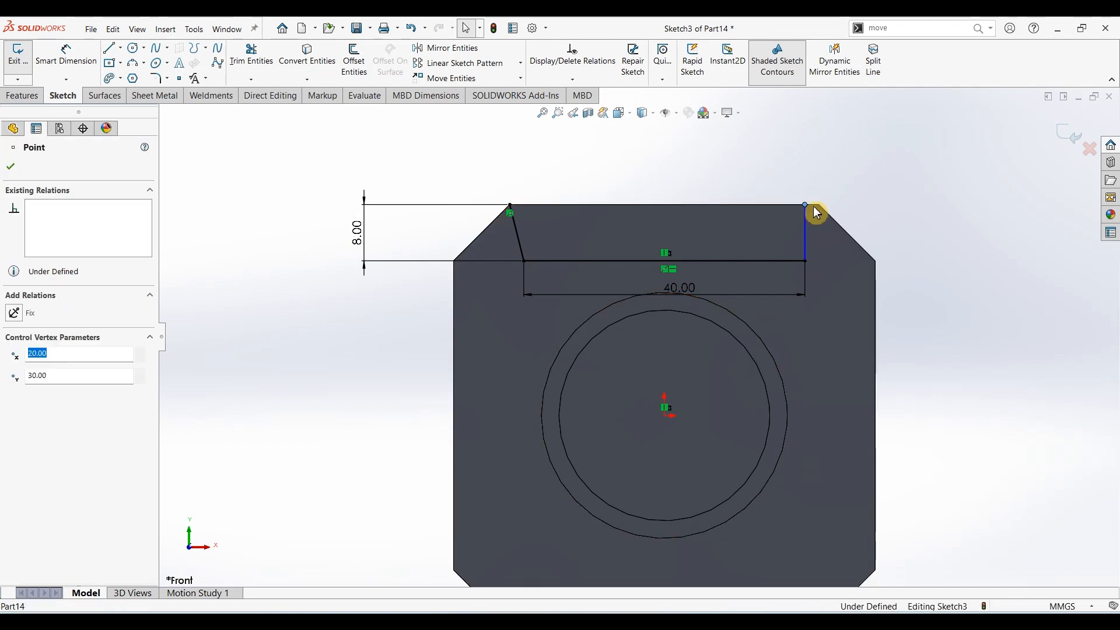
{"action": "left_click", "coordinate": [819, 206], "text": "ctrl"}
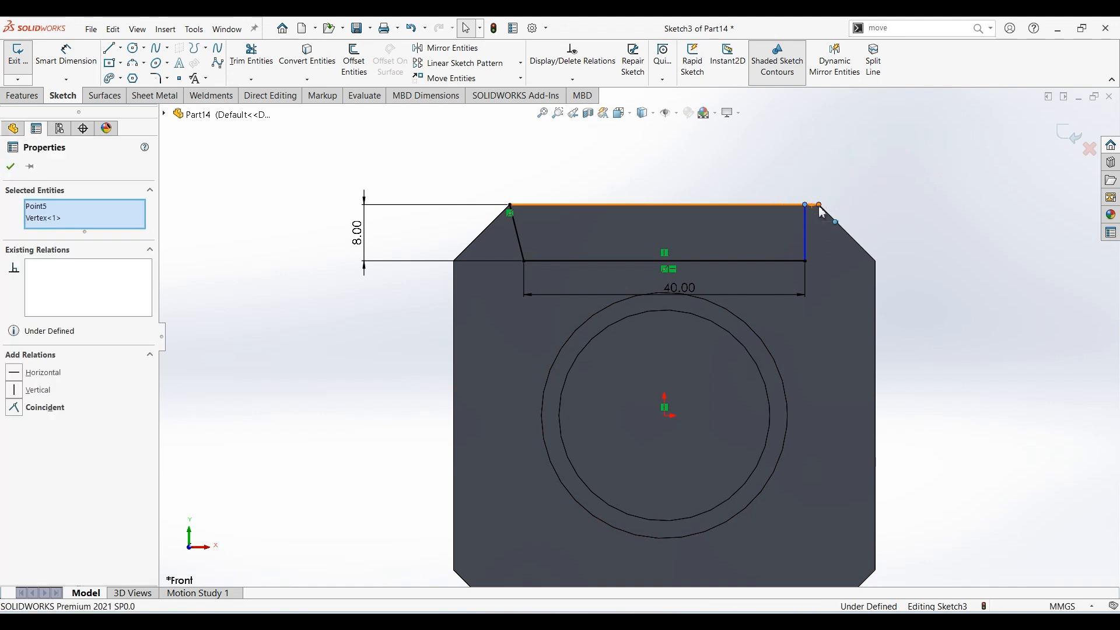
{"action": "left_click", "coordinate": [890, 160]}
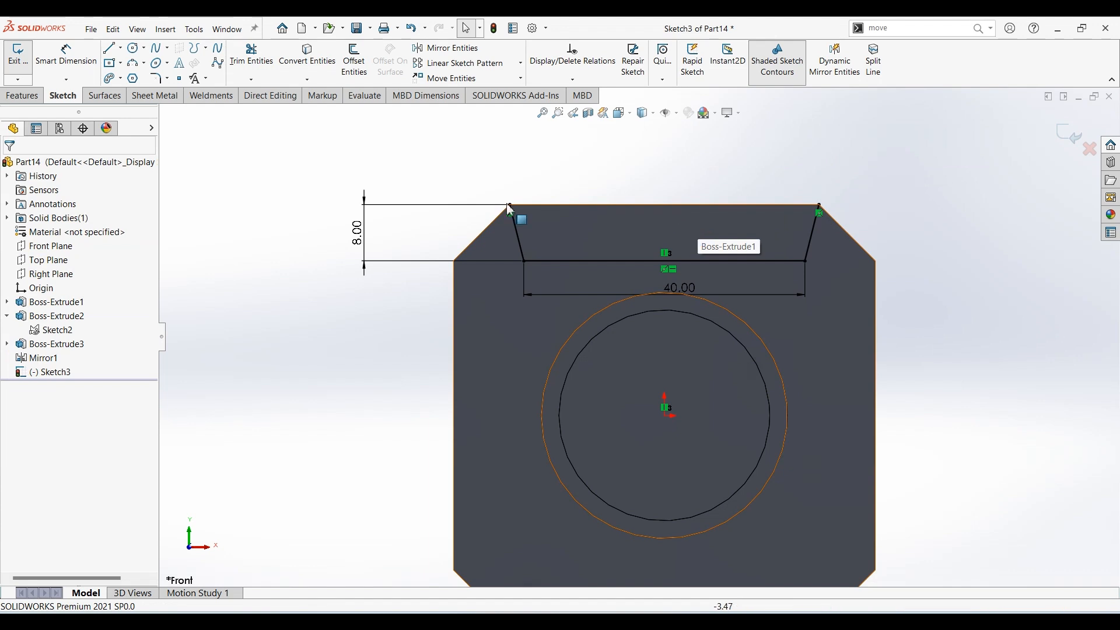
{"action": "left_click", "coordinate": [22, 96]}
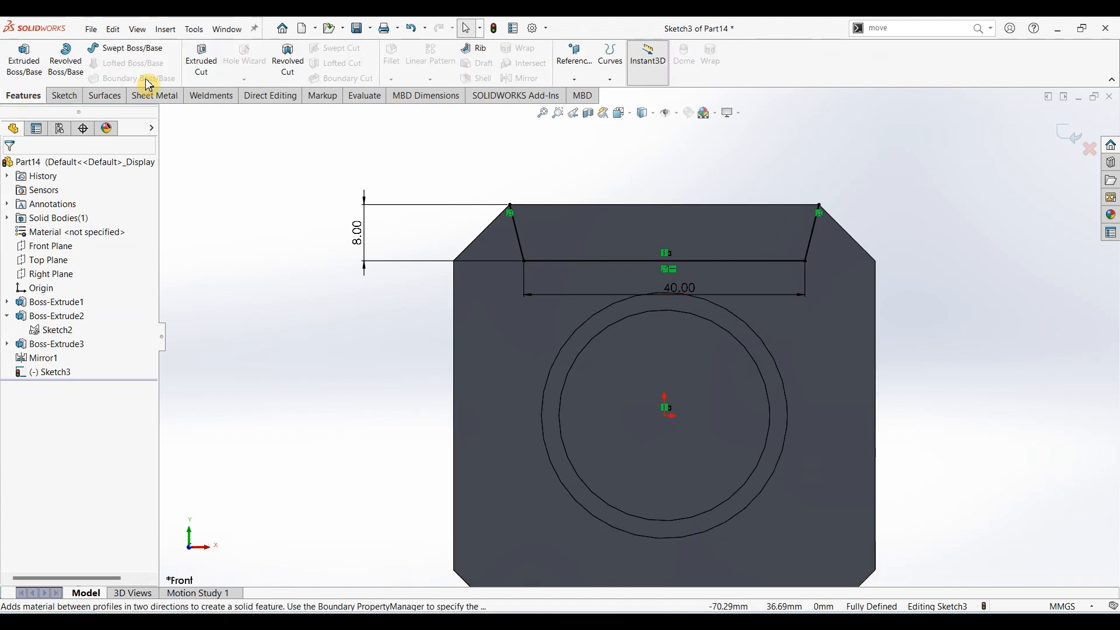
{"action": "left_click", "coordinate": [201, 65]}
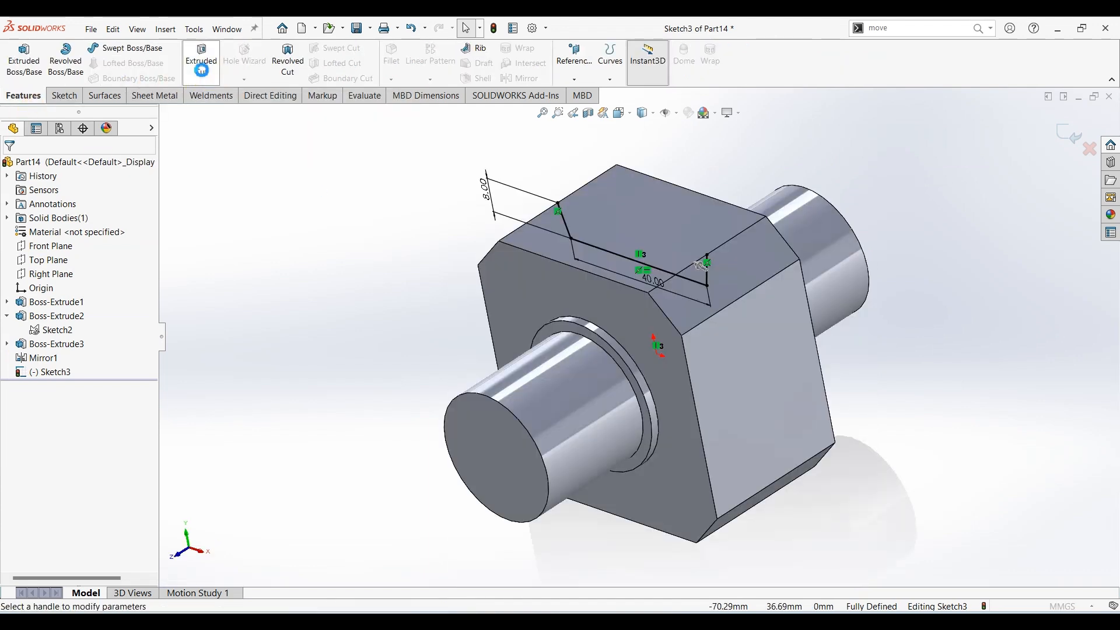
{"action": "left_click", "coordinate": [30, 168]}
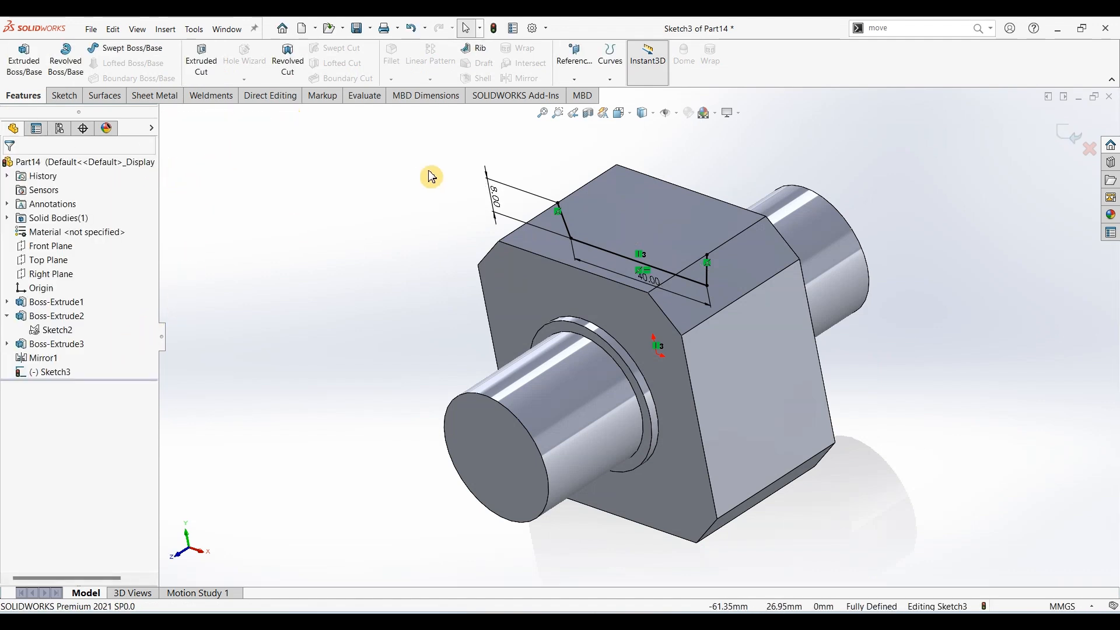
Close the trapezoid with a horizontal 44 mm line joining the upper endpoints of its two slanted sides
{"action": "left_click", "coordinate": [63, 96]}
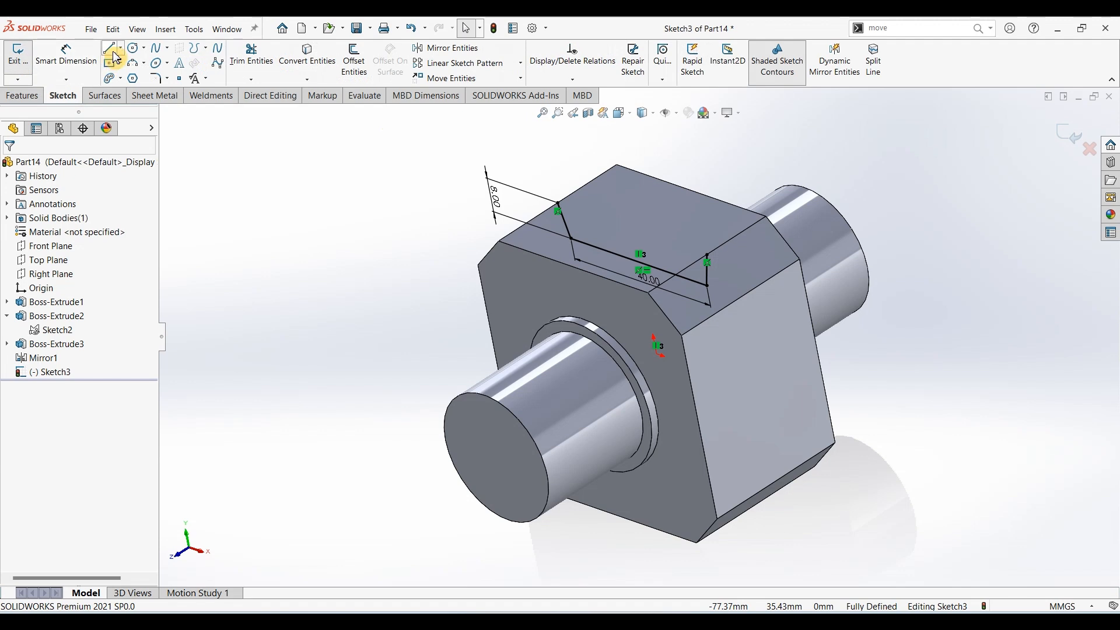
{"action": "left_click", "coordinate": [557, 203]}
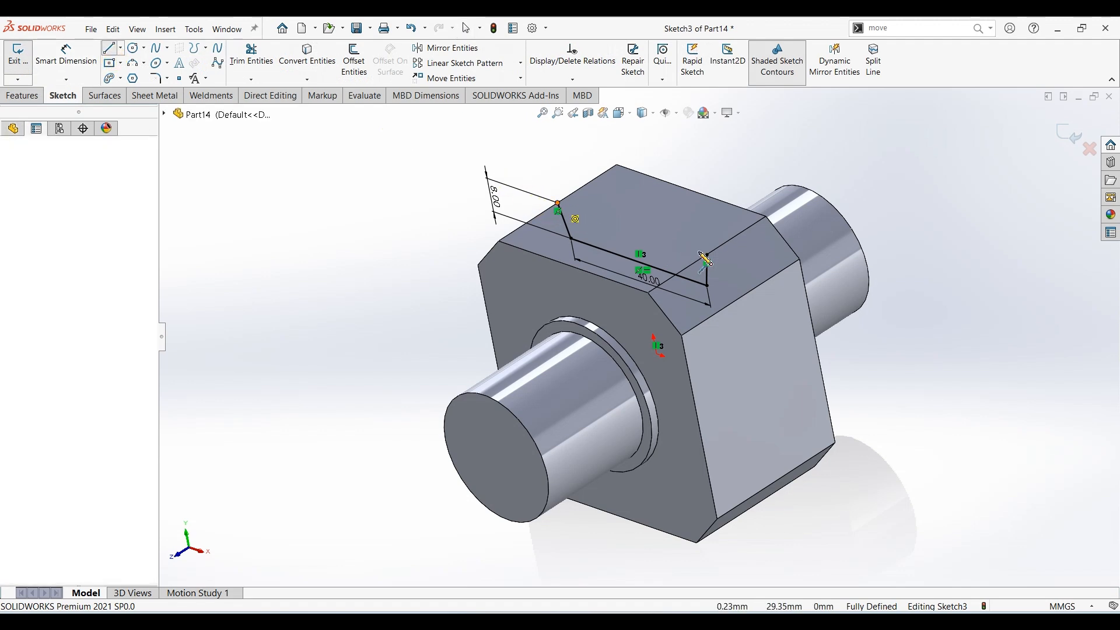
{"action": "double_click", "coordinate": [707, 254]}
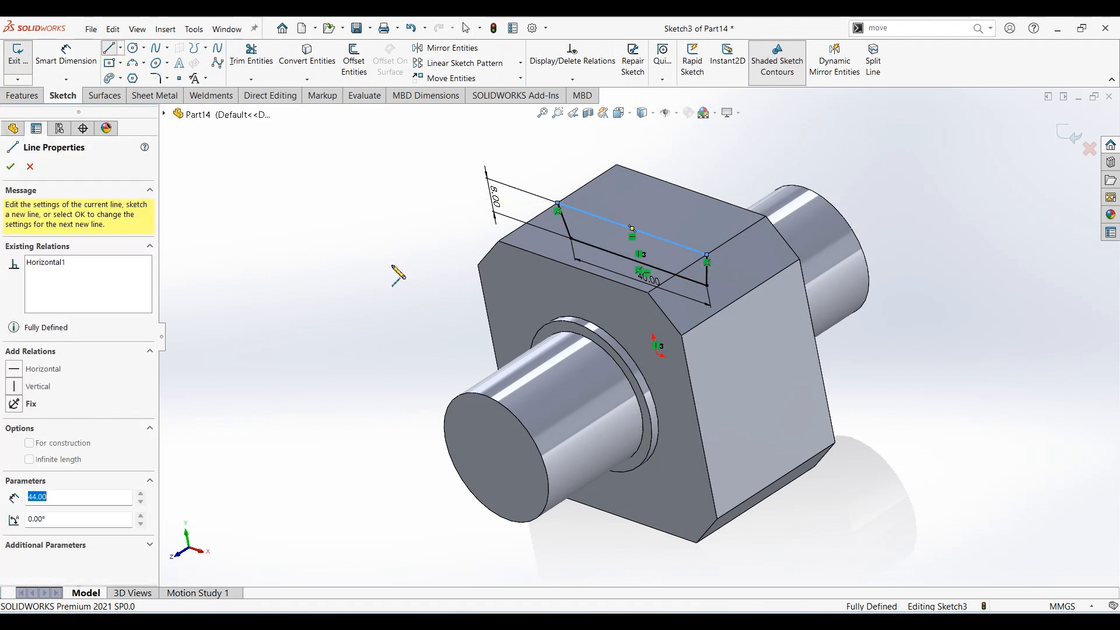
{"action": "left_click", "coordinate": [11, 168]}
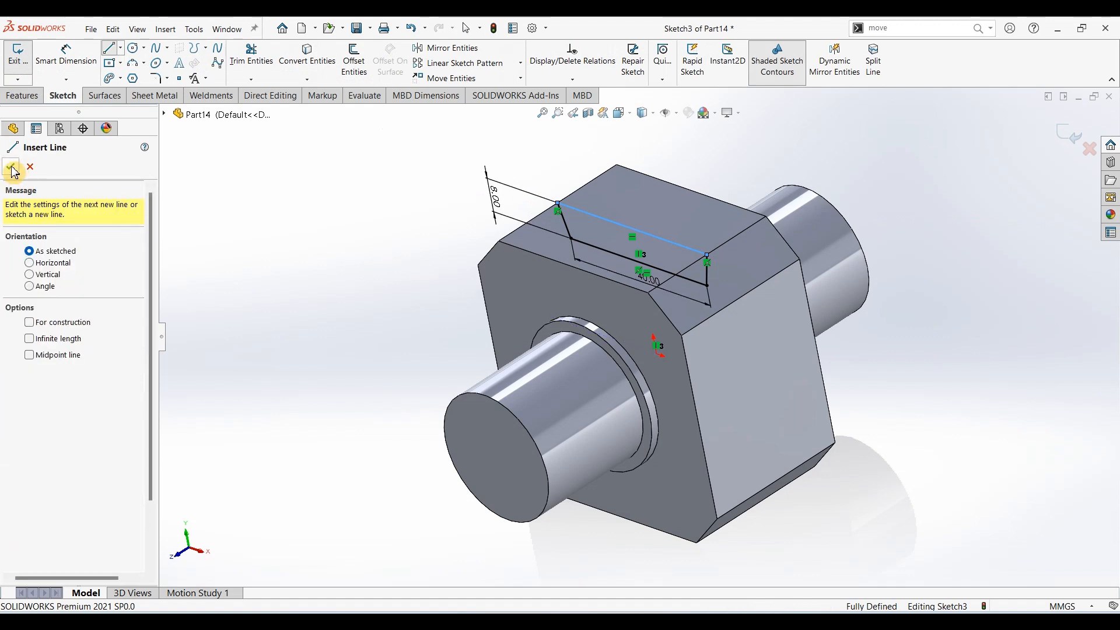
{"action": "left_click", "coordinate": [12, 169]}
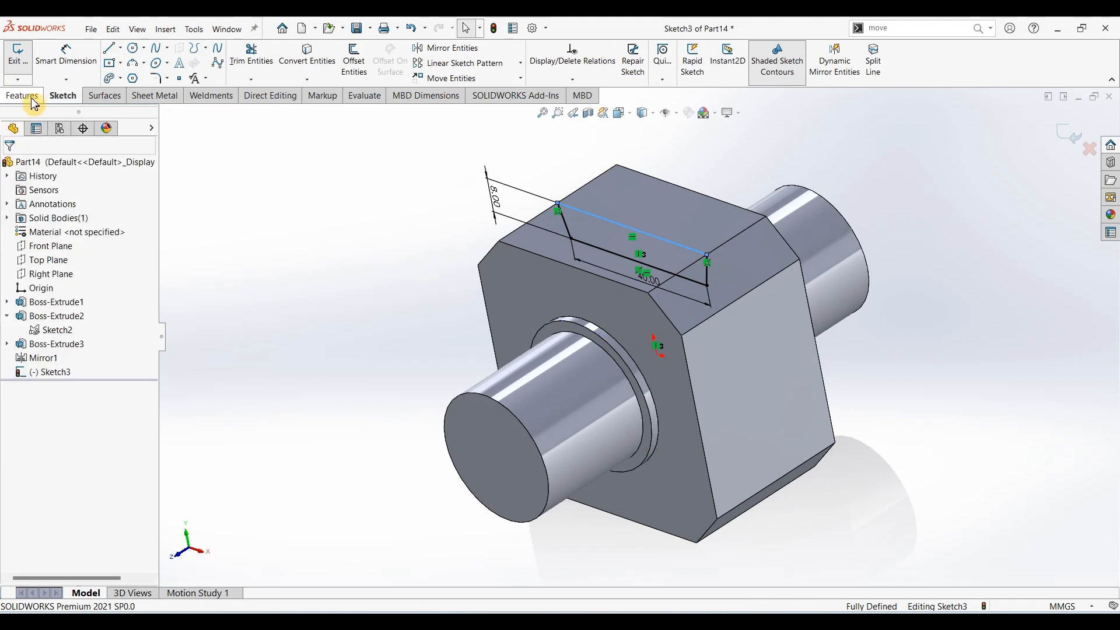
Cut-extrude the closed trapezoid sketch at the block's top, Mid Plane, 28 mm deep
{"action": "left_click", "coordinate": [24, 96]}
{"action": "left_click", "coordinate": [198, 64]}
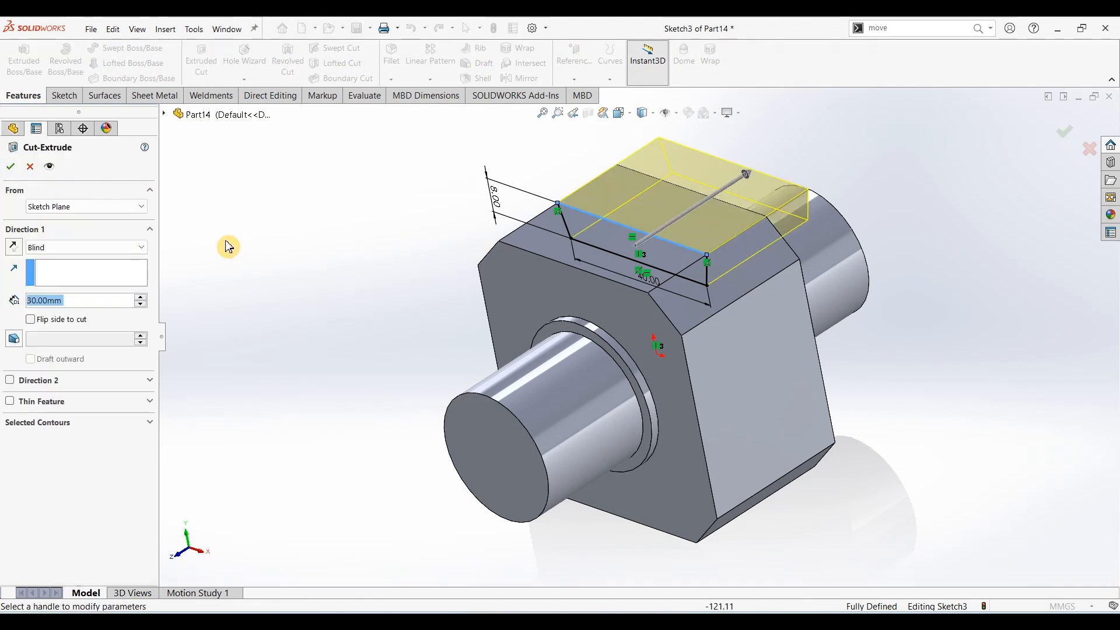
{"action": "left_click", "coordinate": [87, 247]}
{"action": "left_click", "coordinate": [75, 349]}
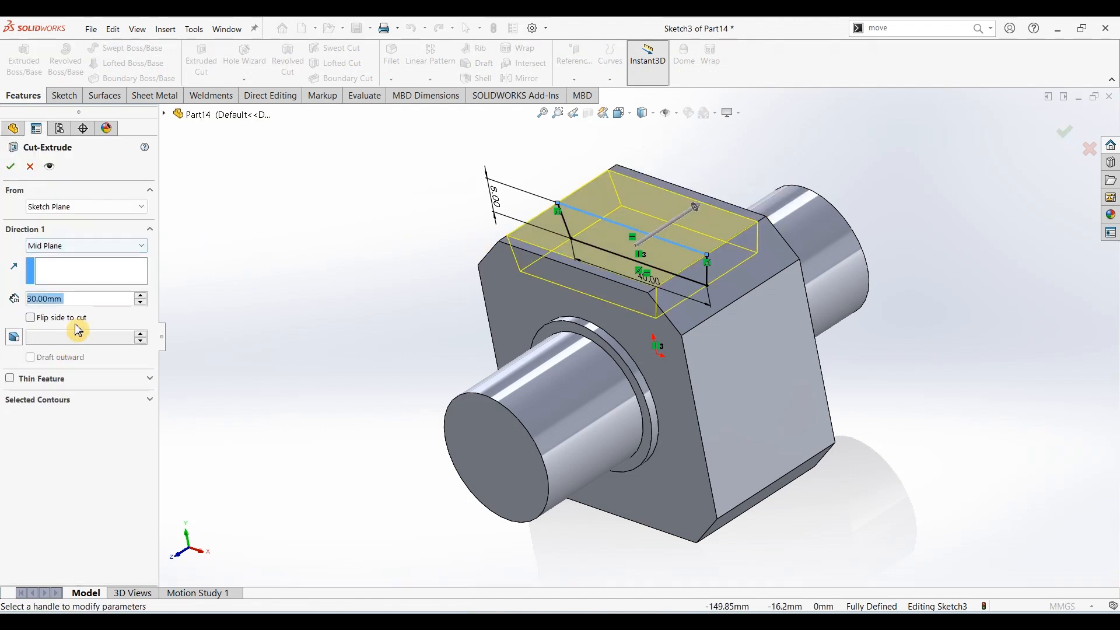
{"action": "type", "text": "28"}
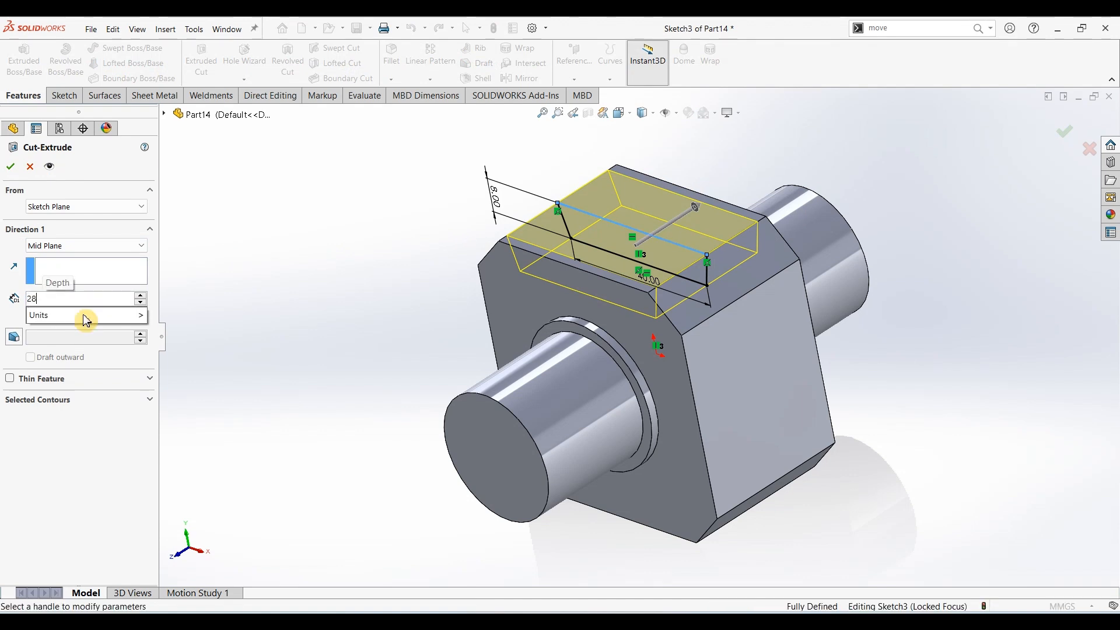
{"action": "key", "text": "Return"}
{"action": "left_click", "coordinate": [11, 167]}
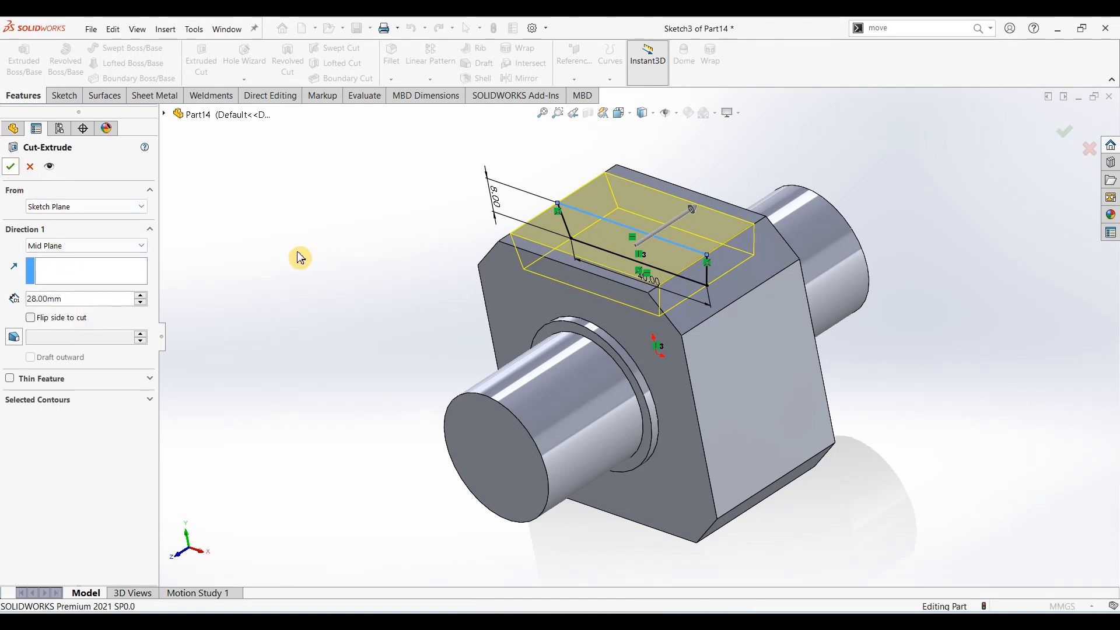
Mirror the top trapezoidal pocket cut about the Top Plane to the underside of the block
{"action": "middle_click_drag", "start_coordinate": [440, 317], "coordinate": [417, 310]}
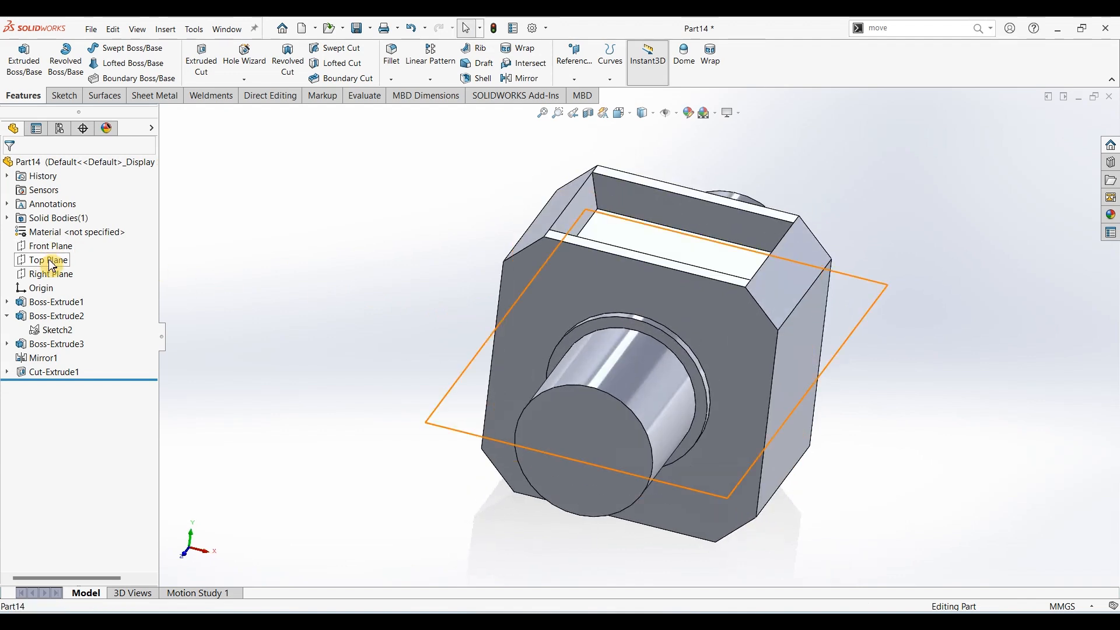
{"action": "left_click", "coordinate": [51, 264]}
{"action": "left_click", "coordinate": [523, 78]}
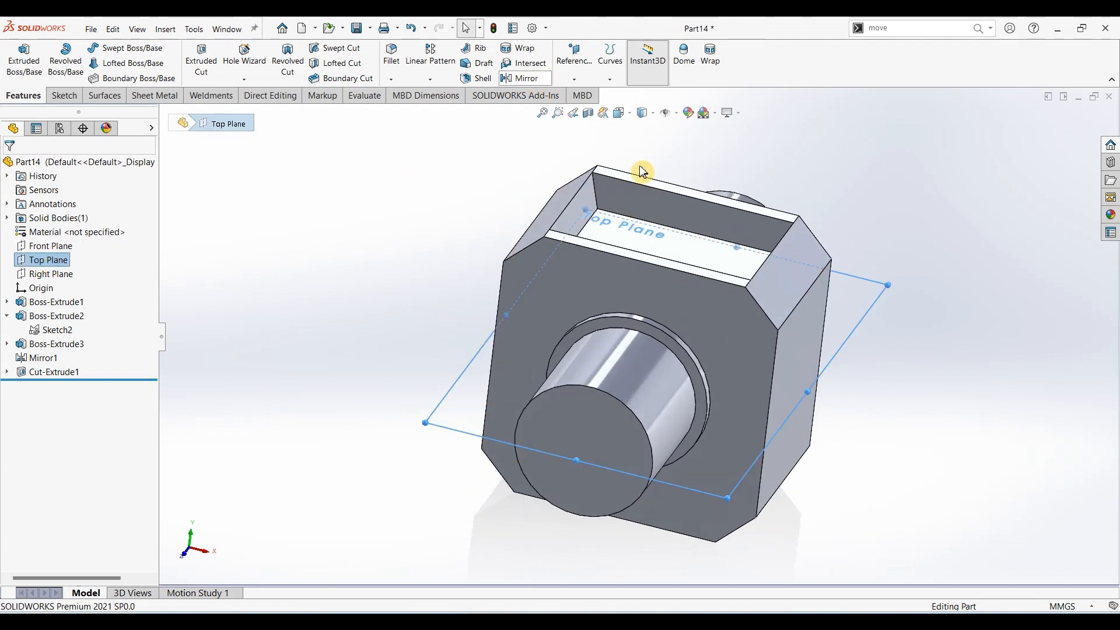
{"action": "left_click", "coordinate": [671, 242]}
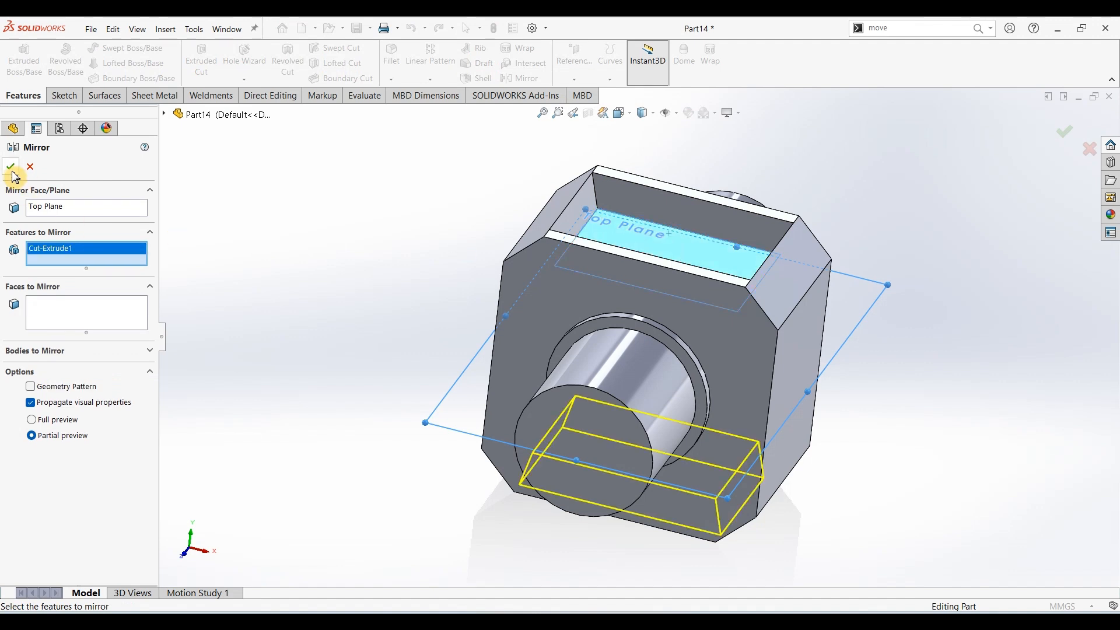
{"action": "left_click", "coordinate": [11, 169]}
Start a new sketch on the Front Plane
{"action": "middle_click_drag", "start_coordinate": [855, 482], "coordinate": [805, 420]}
{"action": "left_click", "coordinate": [778, 378]}
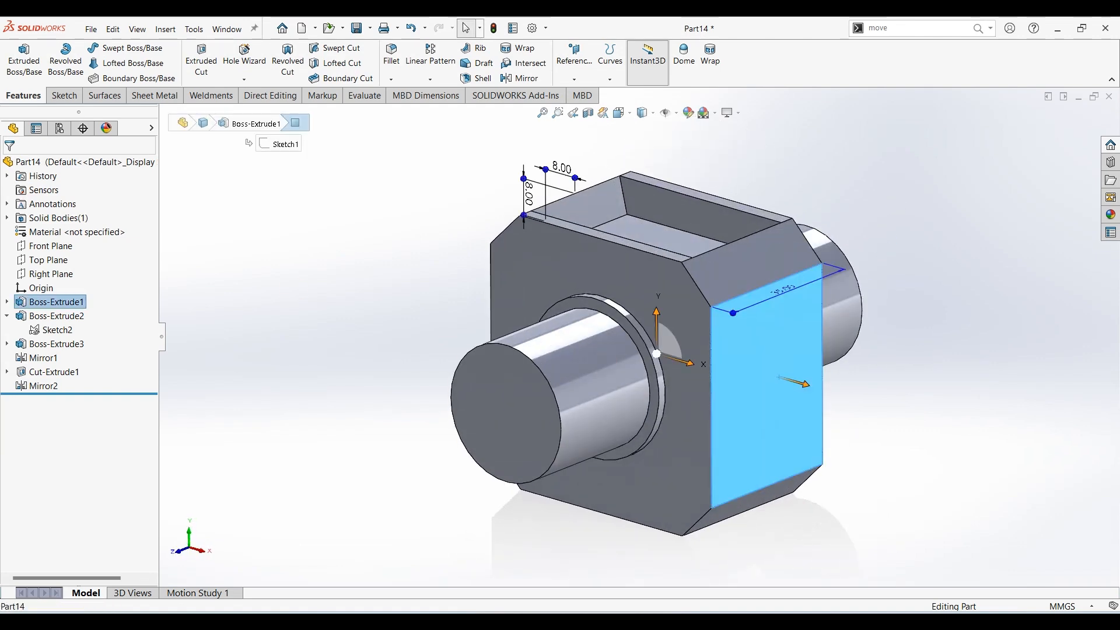
{"action": "left_click", "coordinate": [265, 242]}
{"action": "left_click", "coordinate": [50, 246]}
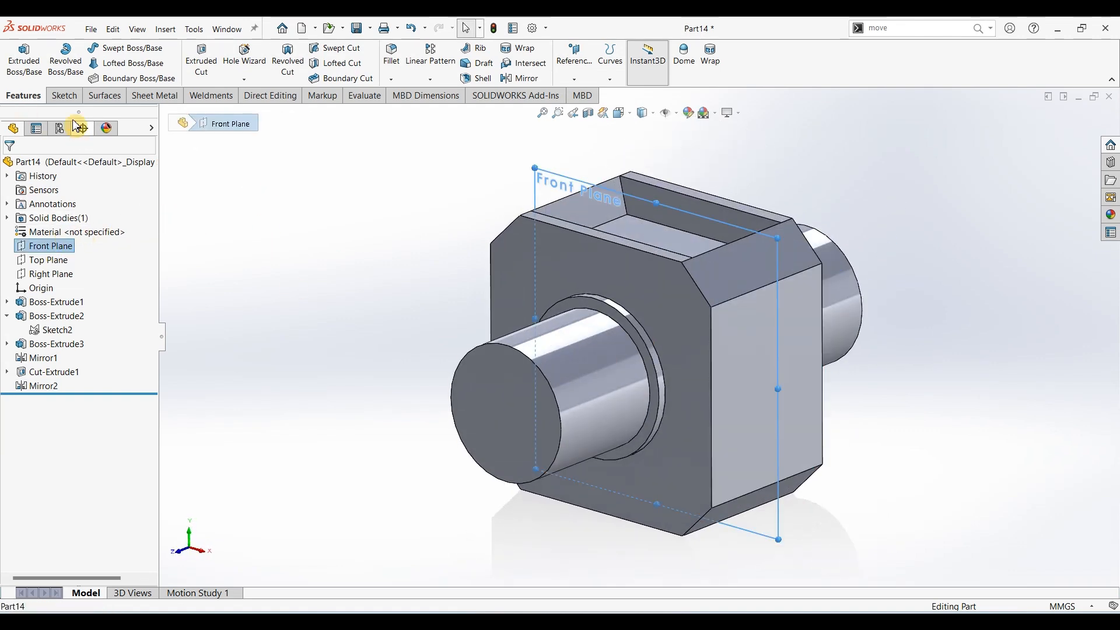
{"action": "left_click", "coordinate": [63, 95]}
{"action": "left_click", "coordinate": [18, 54]}
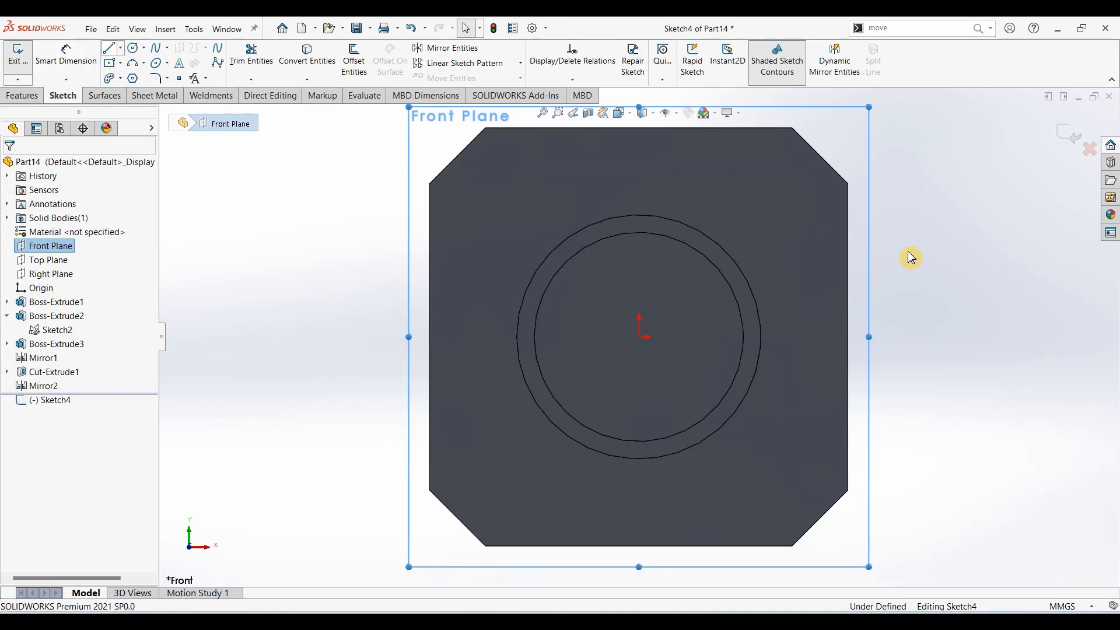
Sketch an open three-line trapezoid between the two corner vertices of the block's right edge, with the long inner line about 31 mm
{"action": "key", "text": "l"}
{"action": "left_click", "coordinate": [848, 183]}
{"action": "left_click", "coordinate": [794, 222]}
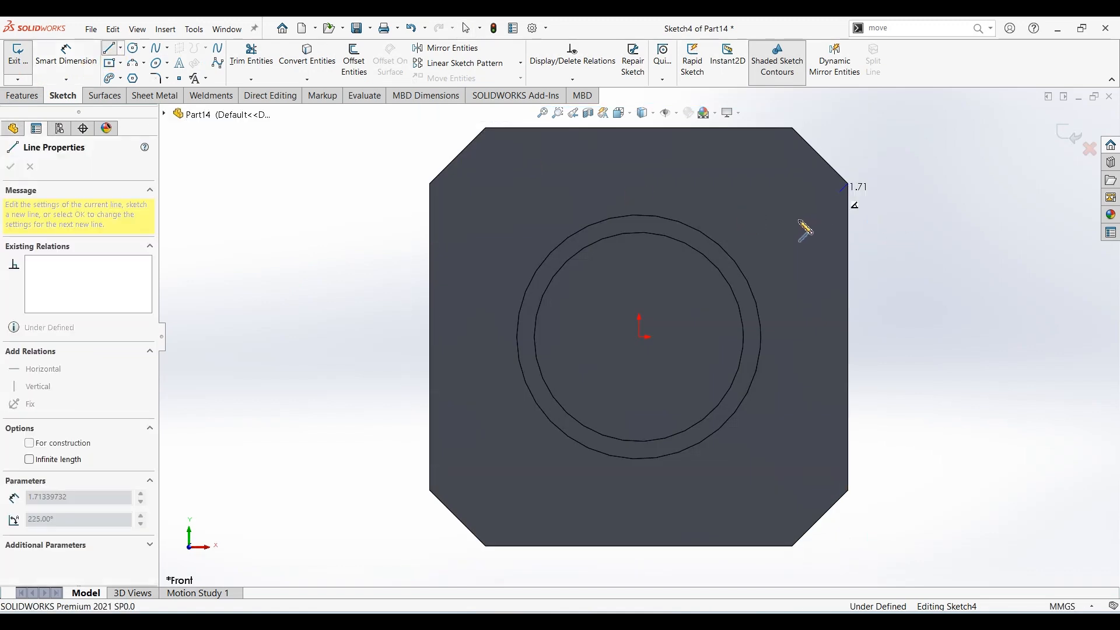
{"action": "left_click", "coordinate": [791, 437]}
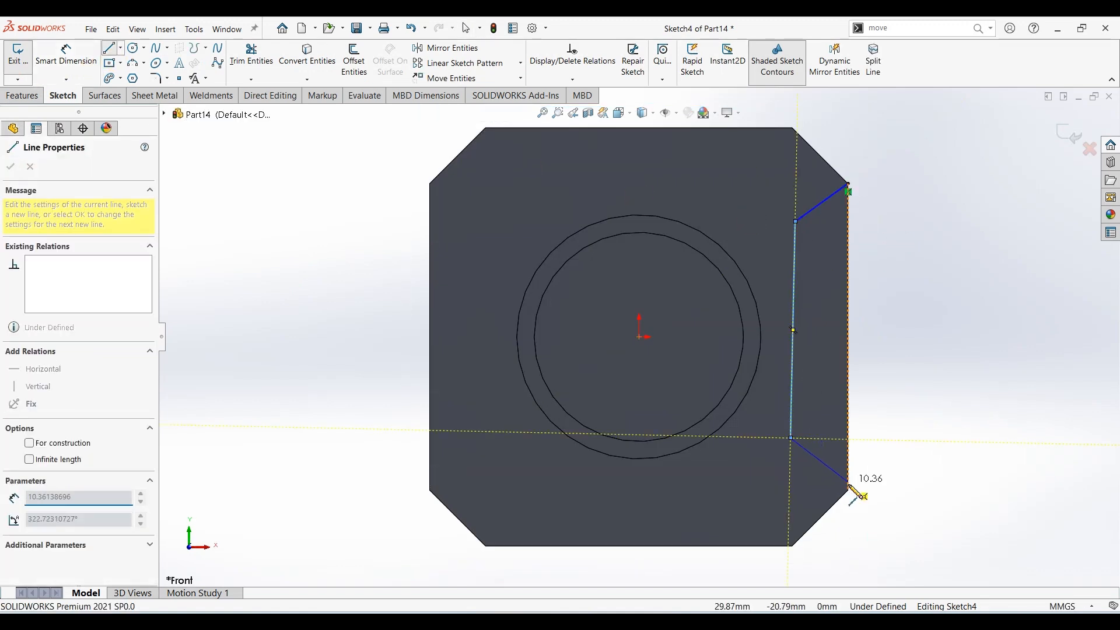
{"action": "left_click", "coordinate": [848, 490]}
{"action": "key", "text": "Escape"}
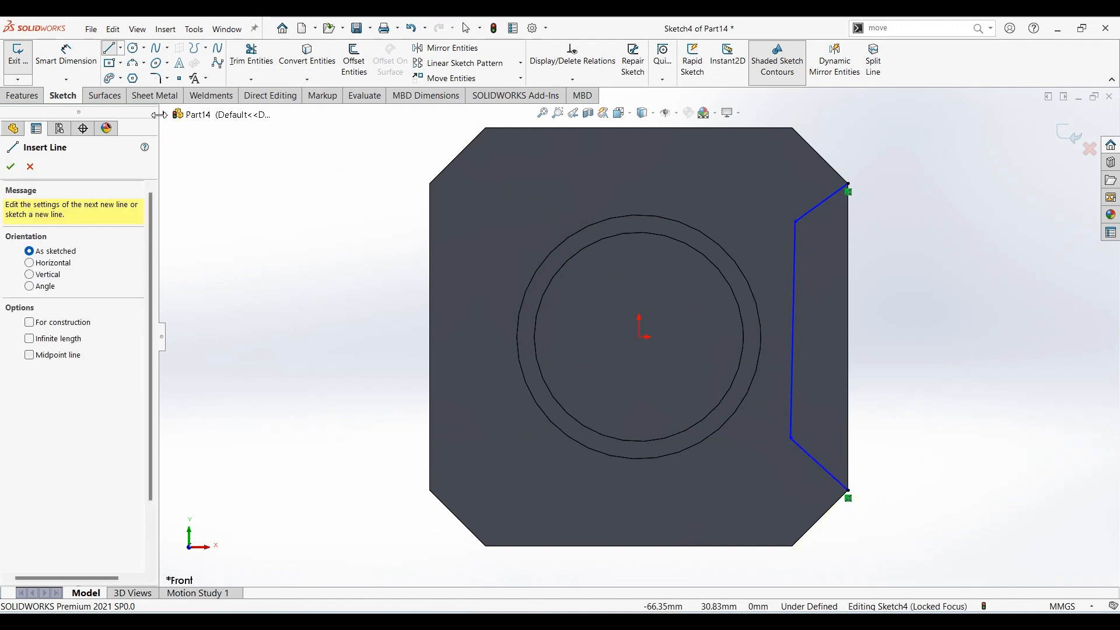
Add a vertical relation to the trapezoid's long inner line
{"action": "left_click", "coordinate": [794, 287]}
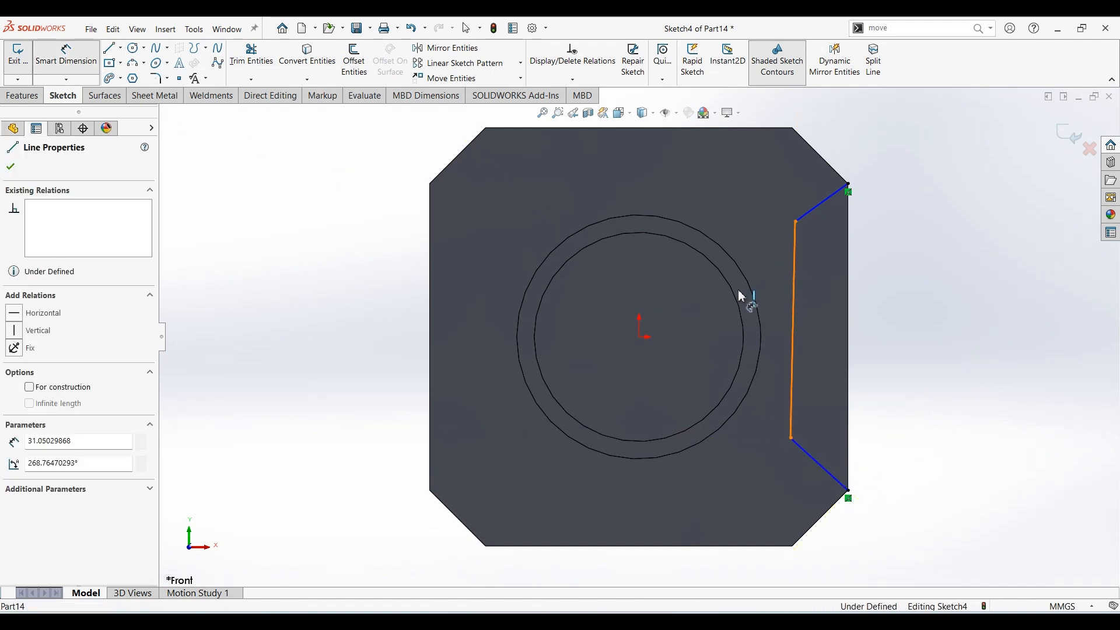
{"action": "key", "text": "Escape"}
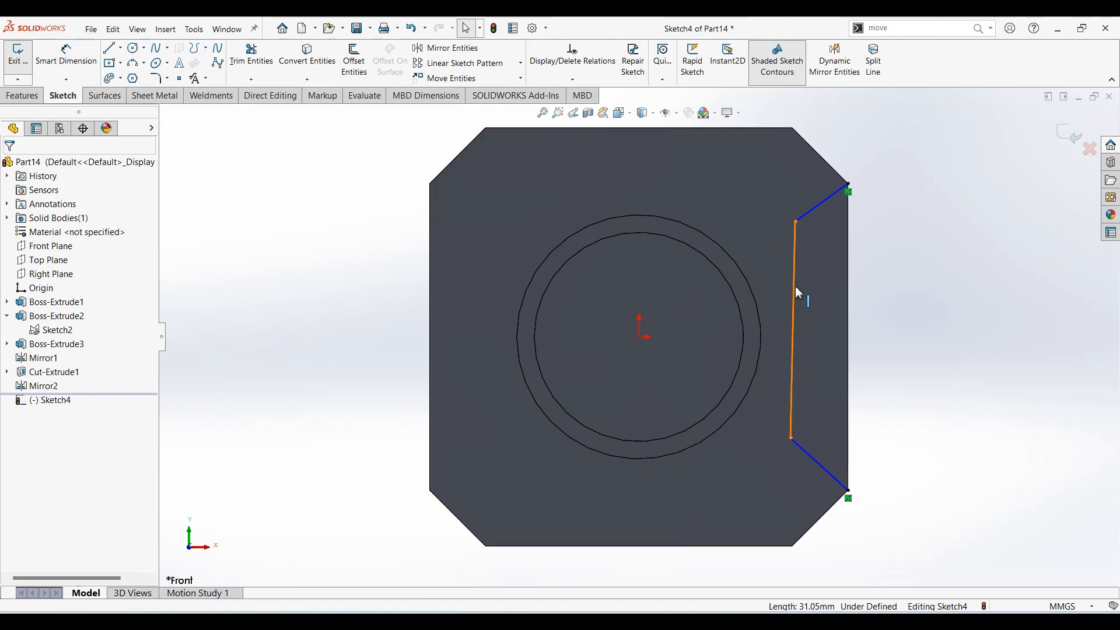
{"action": "left_click", "coordinate": [794, 286]}
{"action": "left_click", "coordinate": [847, 234]}
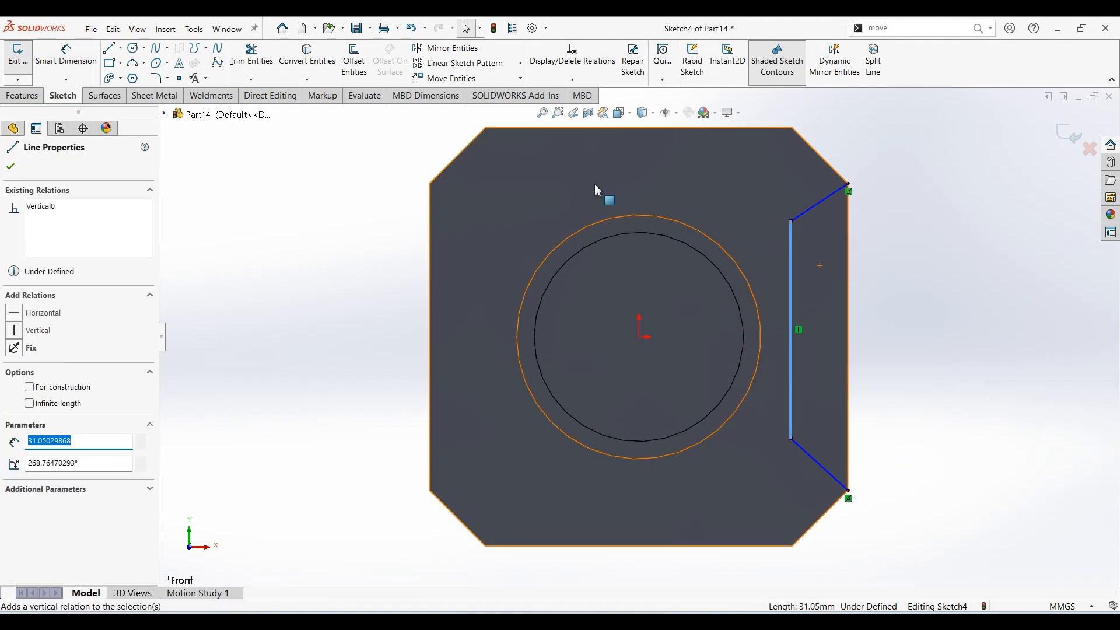
{"action": "key", "text": "Escape"}
Dimension the trapezoid's inner line to 40 mm and the horizontal span of its upper slanted line to 8 mm
{"action": "left_click", "coordinate": [66, 55]}
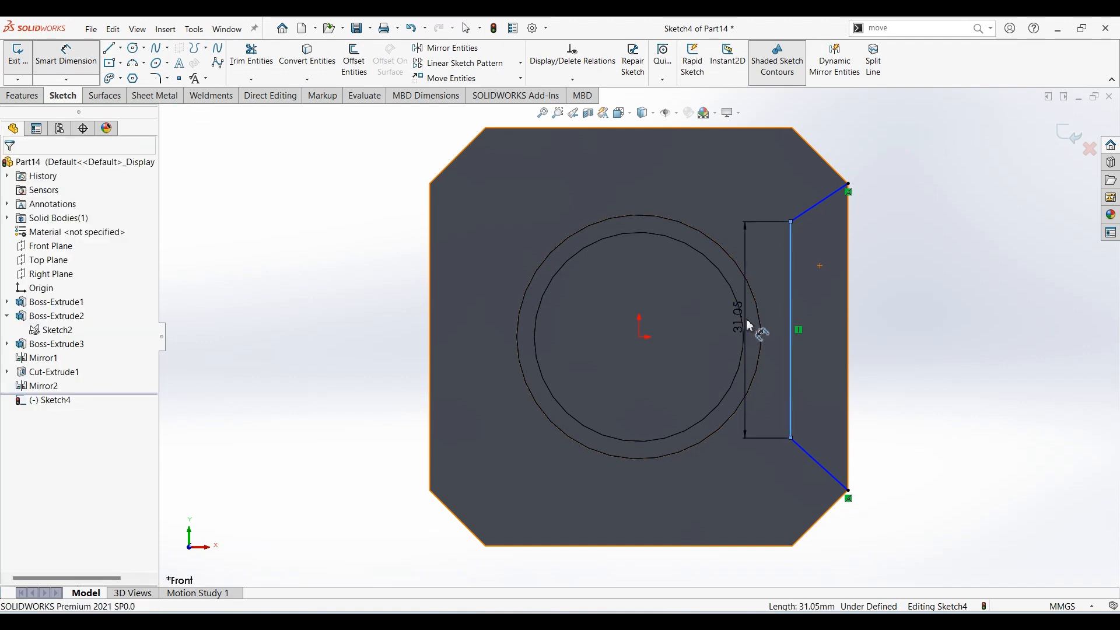
{"action": "left_click", "coordinate": [748, 325]}
{"action": "key", "text": "Return"}
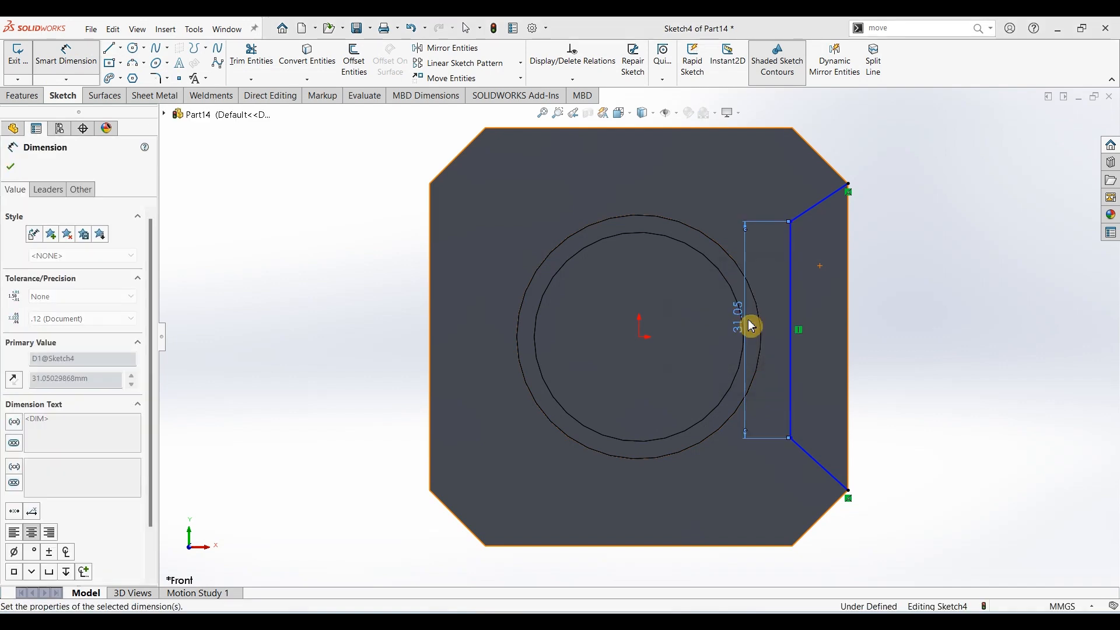
{"action": "left_click", "coordinate": [828, 178]}
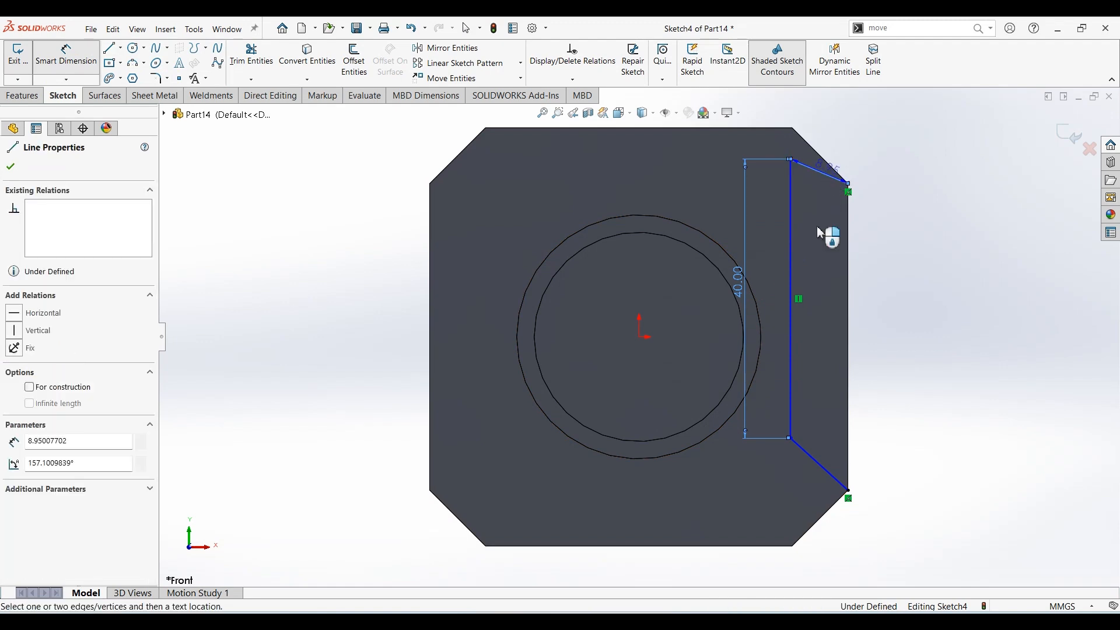
{"action": "left_click", "coordinate": [818, 233]}
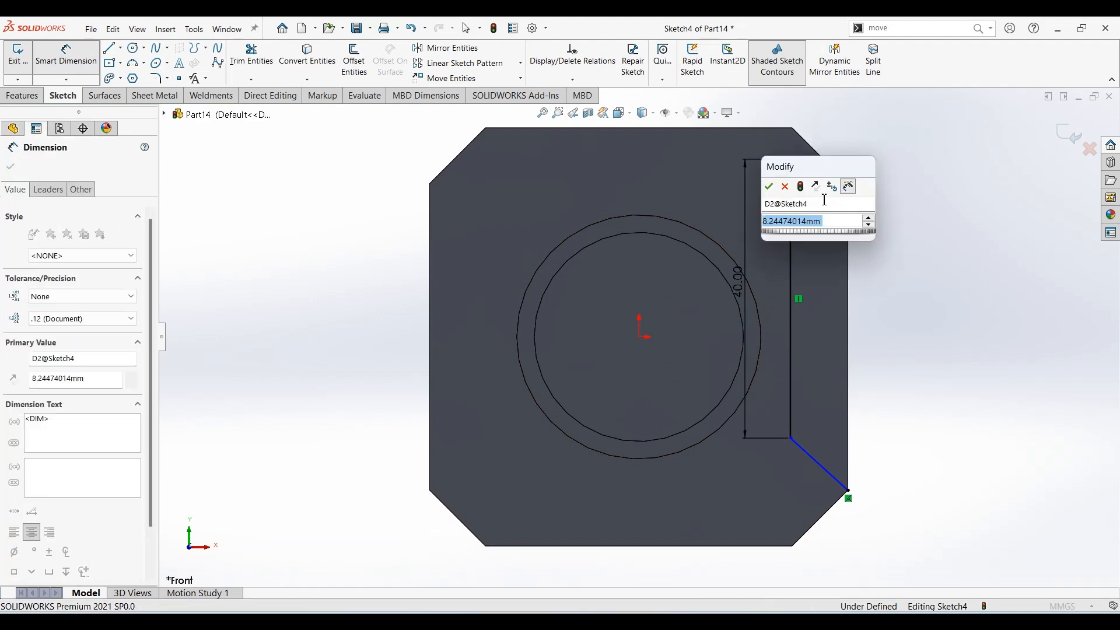
{"action": "type", "text": "8"}
{"action": "key", "text": "Return"}
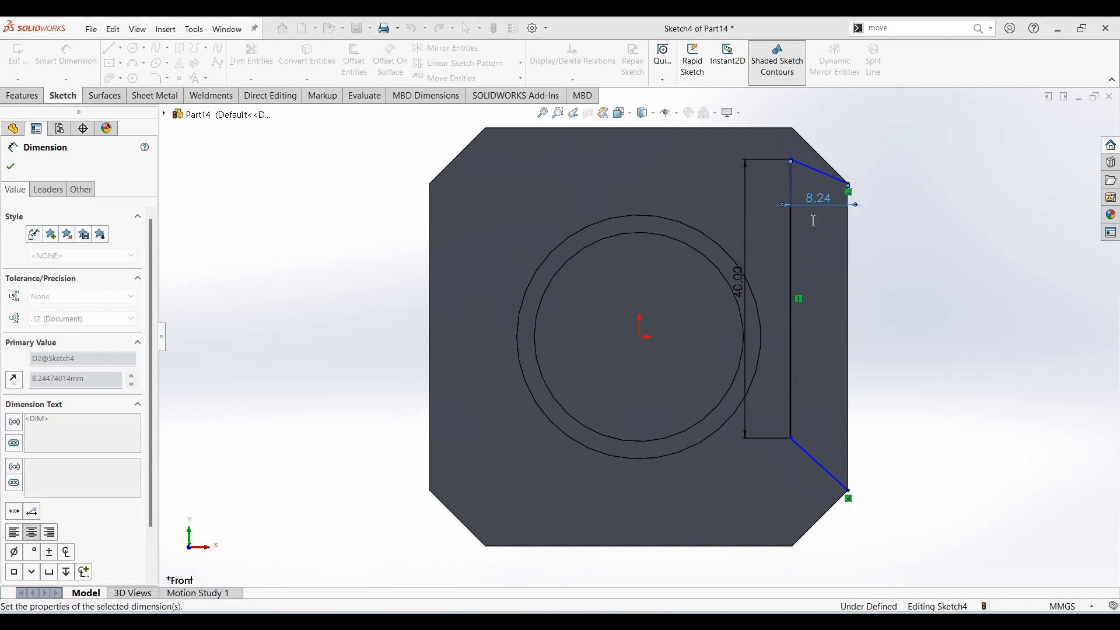
{"action": "key", "text": "Escape"}
{"action": "key", "text": "Escape"}
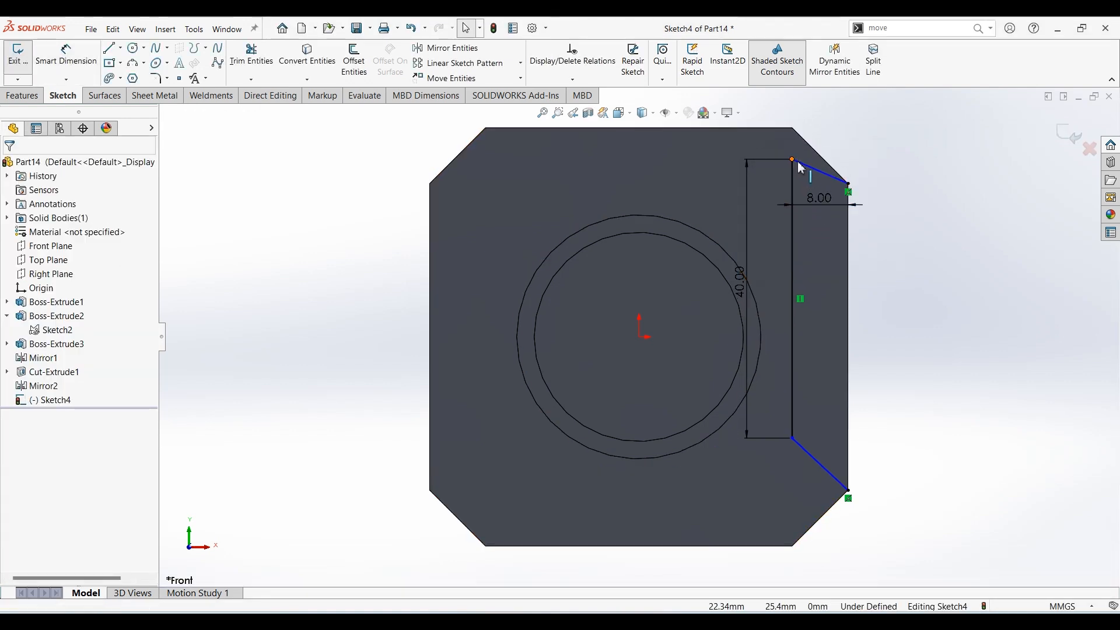
Add a horizontal relation between the midpoint of the 40 mm inner line and the origin
{"action": "mouse_move", "coordinate": [792, 439]}
{"action": "left_mouse_down"}
{"action": "mouse_move", "coordinate": [794, 497]}
{"action": "mouse_move", "coordinate": [793, 458]}
{"action": "left_mouse_up"}
{"action": "left_click", "coordinate": [819, 341]}
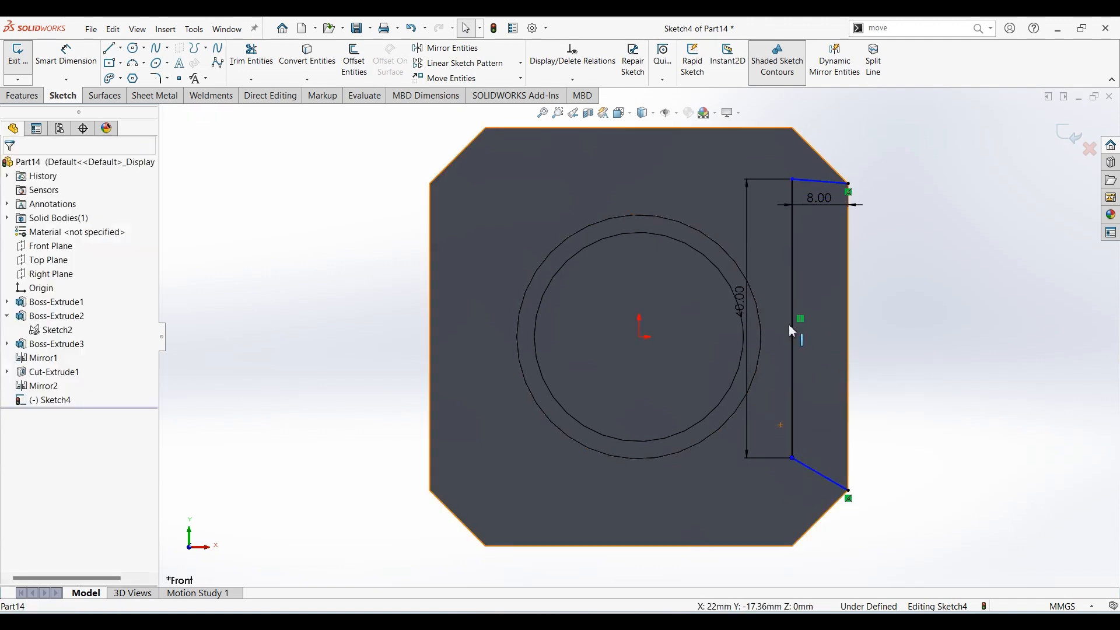
{"action": "left_click", "coordinate": [792, 319]}
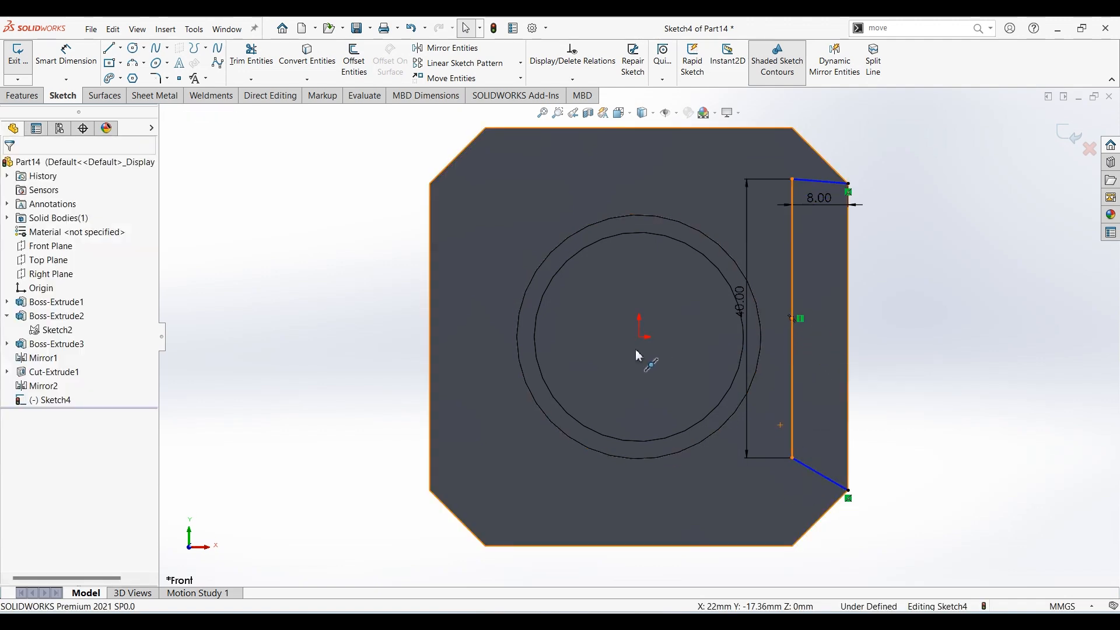
{"action": "left_click", "coordinate": [640, 337], "text": "ctrl"}
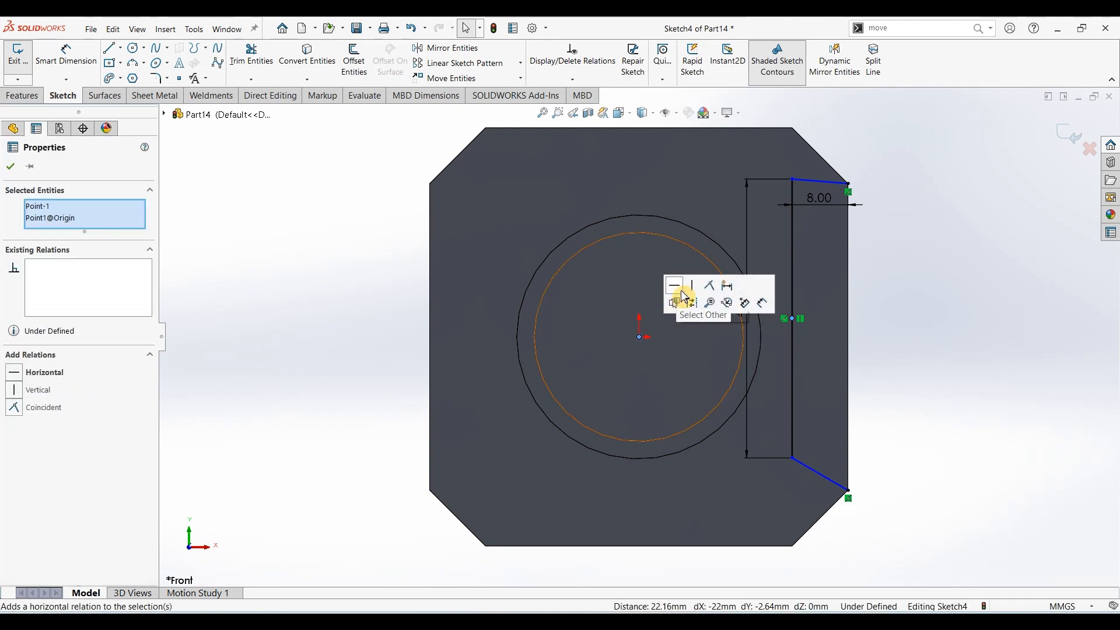
{"action": "left_click", "coordinate": [679, 293]}
{"action": "left_click", "coordinate": [995, 260]}
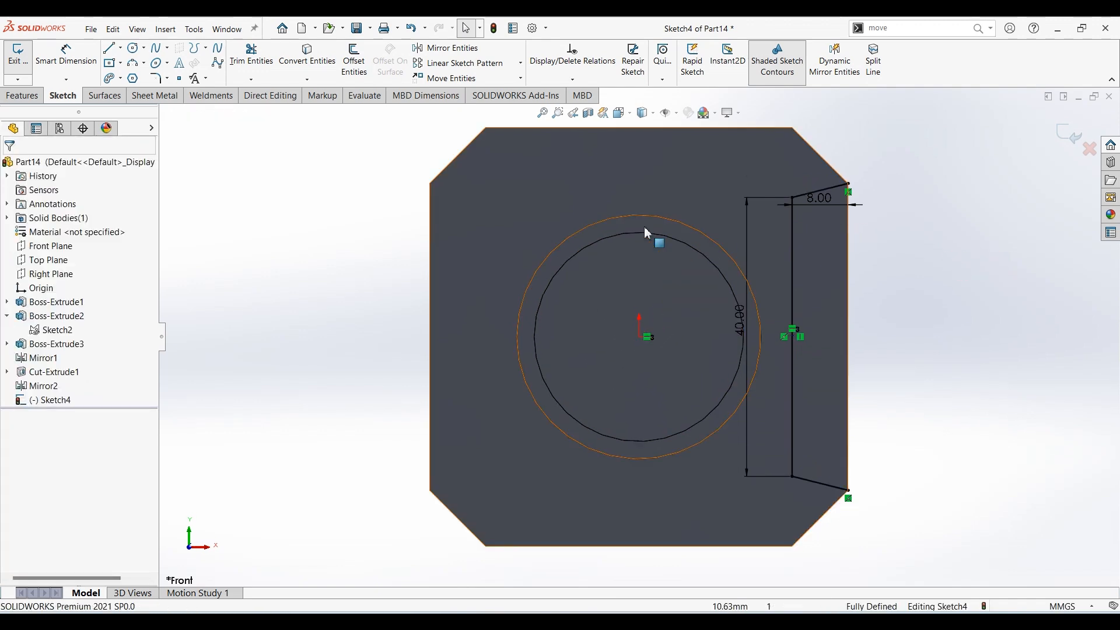
Close the trapezoid with a vertical 44 mm line joining the outer endpoints of its slanted sides
{"action": "left_click", "coordinate": [109, 47]}
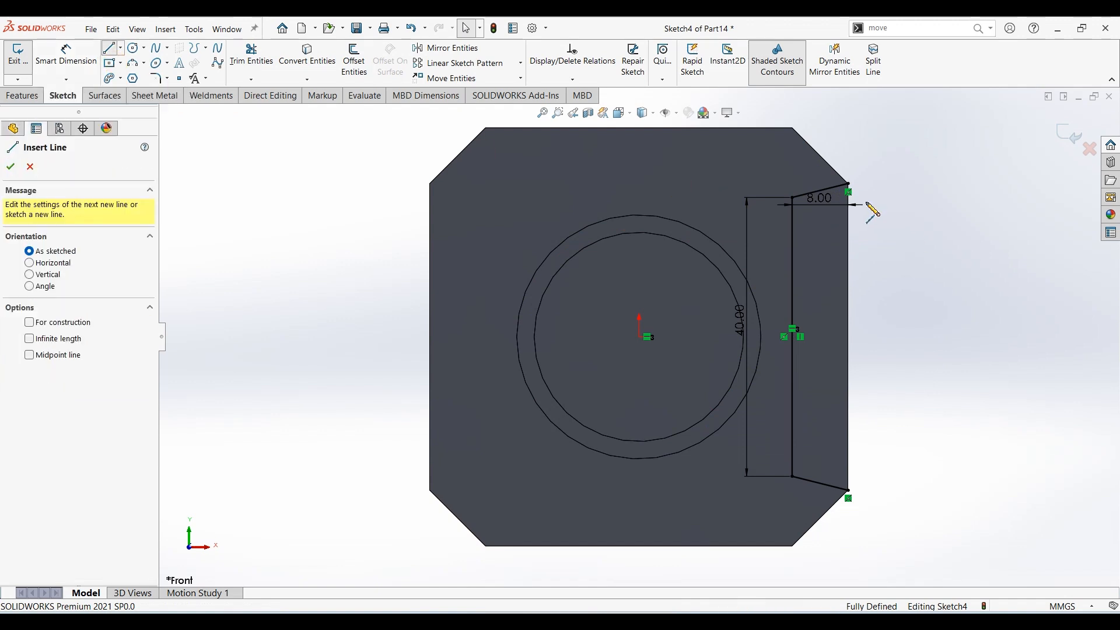
{"action": "left_click", "coordinate": [848, 184]}
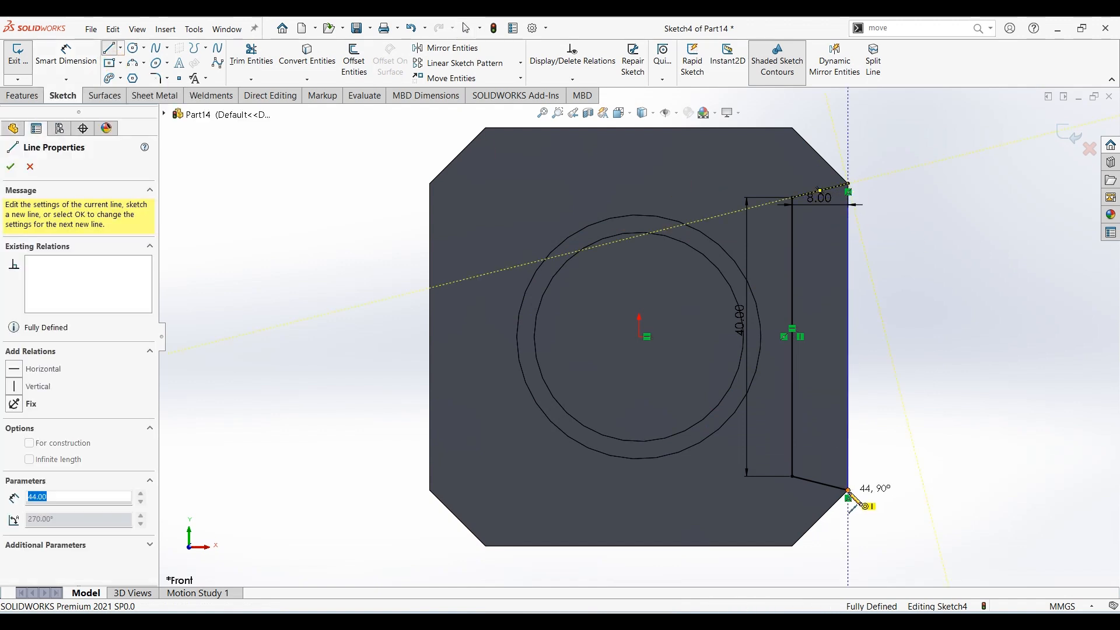
{"action": "left_click", "coordinate": [848, 490]}
Cut-extrude the side trapezoid sketch, Mid Plane, 28 mm deep
{"action": "left_click", "coordinate": [23, 95]}
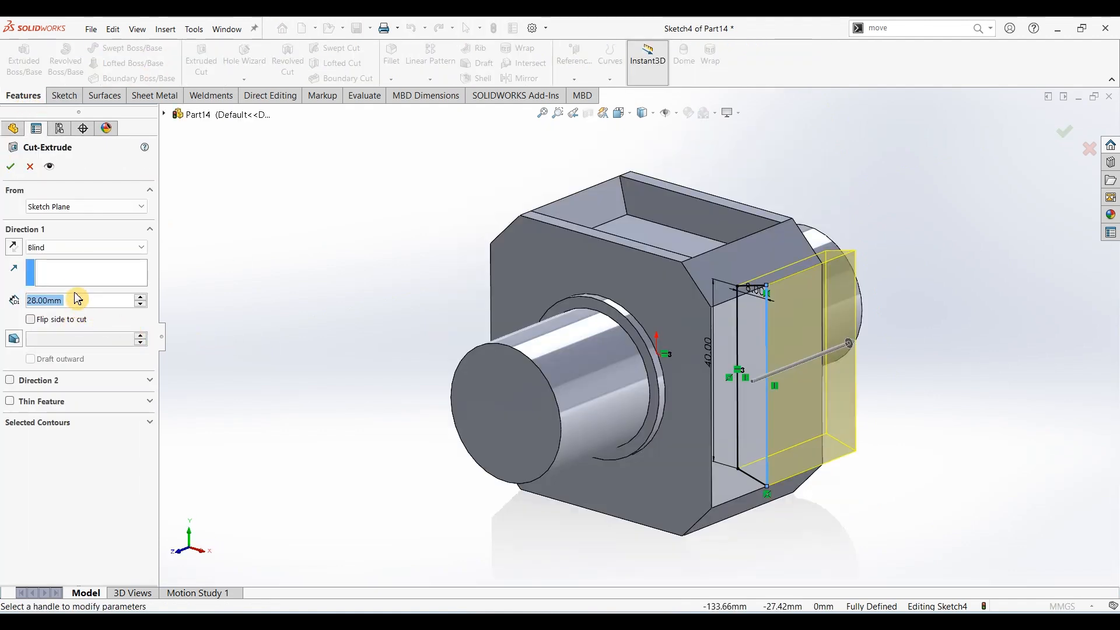
{"action": "left_click", "coordinate": [79, 248]}
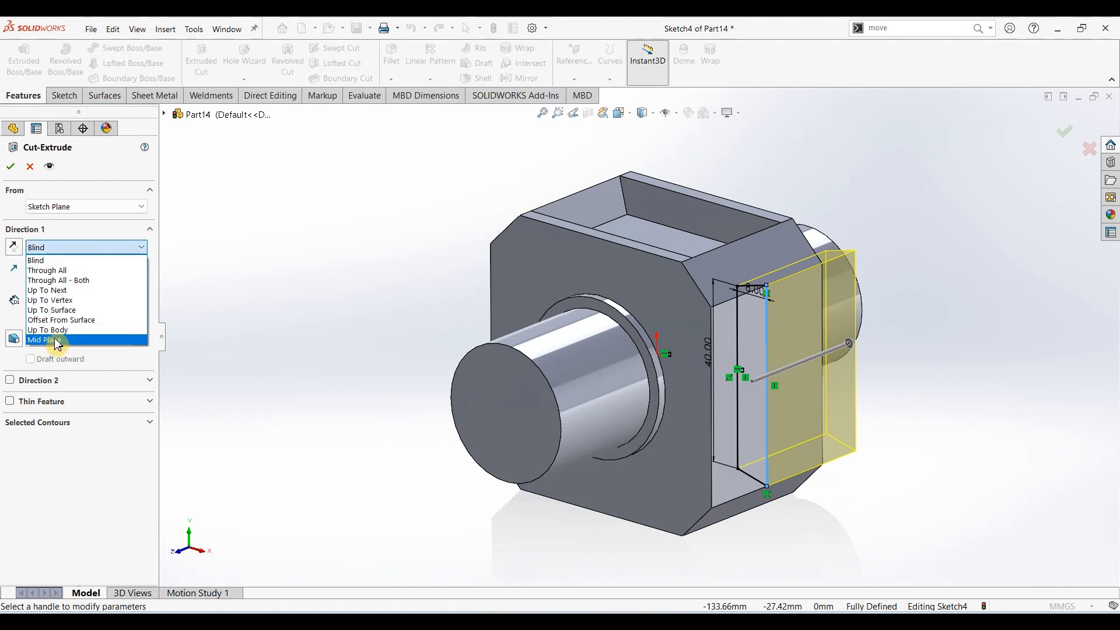
{"action": "left_click", "coordinate": [57, 341]}
{"action": "left_click", "coordinate": [12, 169]}
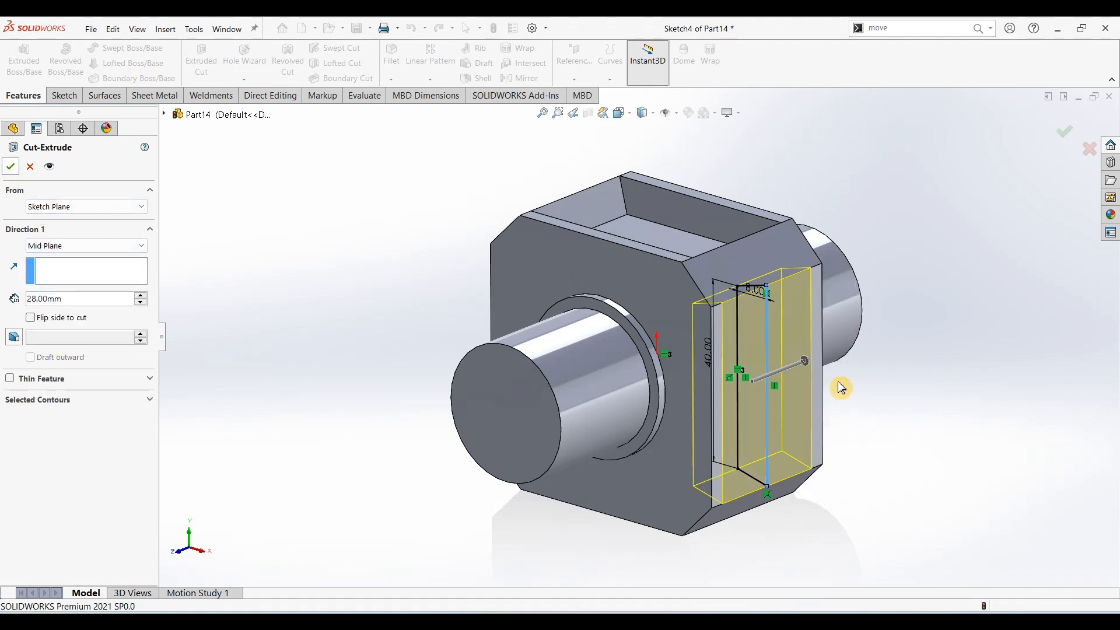
{"action": "left_click", "coordinate": [952, 435]}
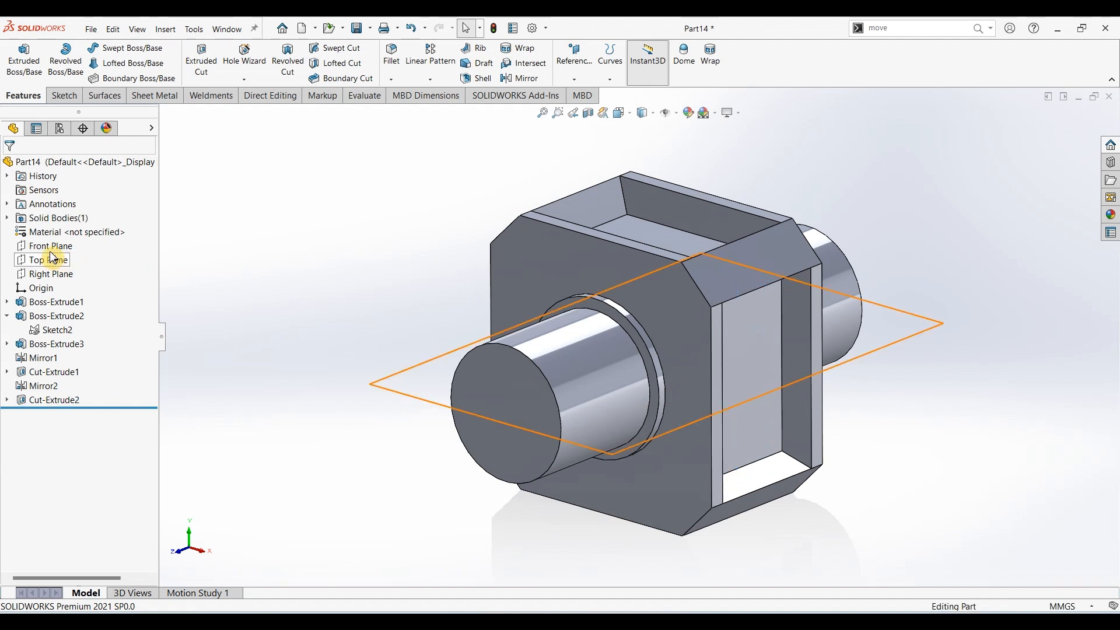
Mirror the side trapezoidal pocket cut about the Right Plane to the opposite side of the block
{"action": "left_click", "coordinate": [49, 274]}
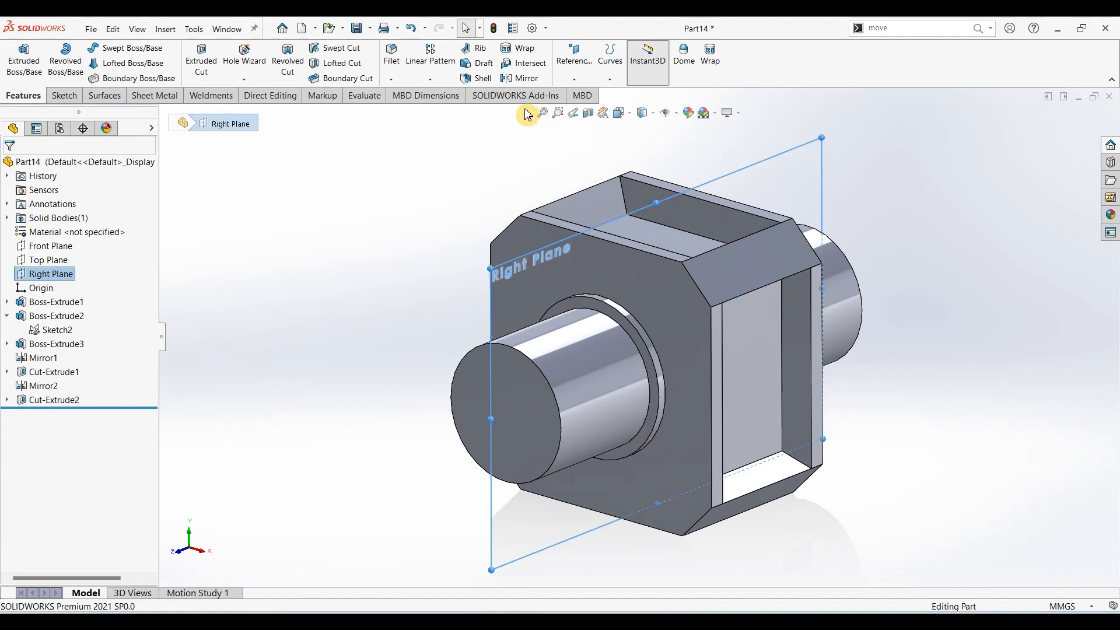
{"action": "left_click", "coordinate": [529, 82]}
{"action": "left_click", "coordinate": [757, 376]}
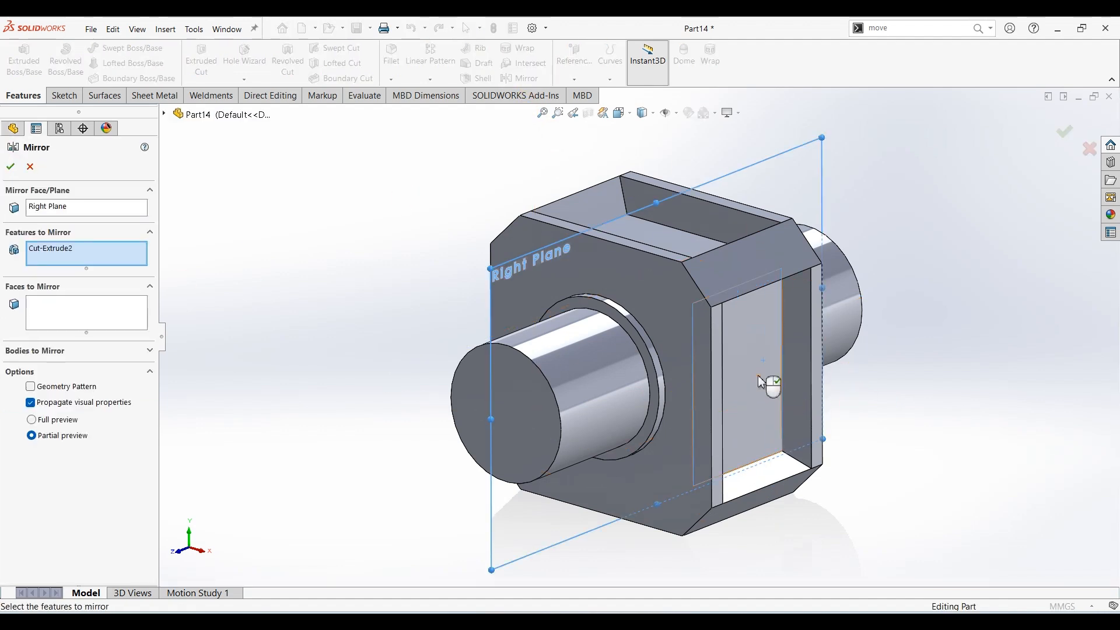
{"action": "left_click", "coordinate": [12, 168]}
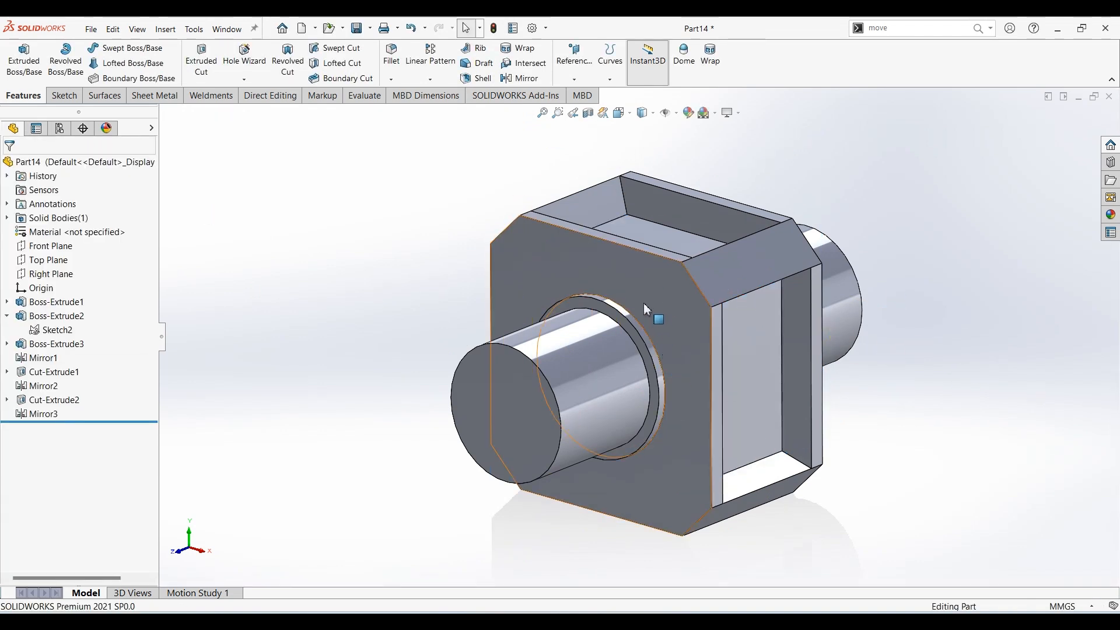
Fillet the floor faces of all four trapezoidal pockets with a symmetric 4 mm radius
{"action": "left_click", "coordinate": [402, 58]}
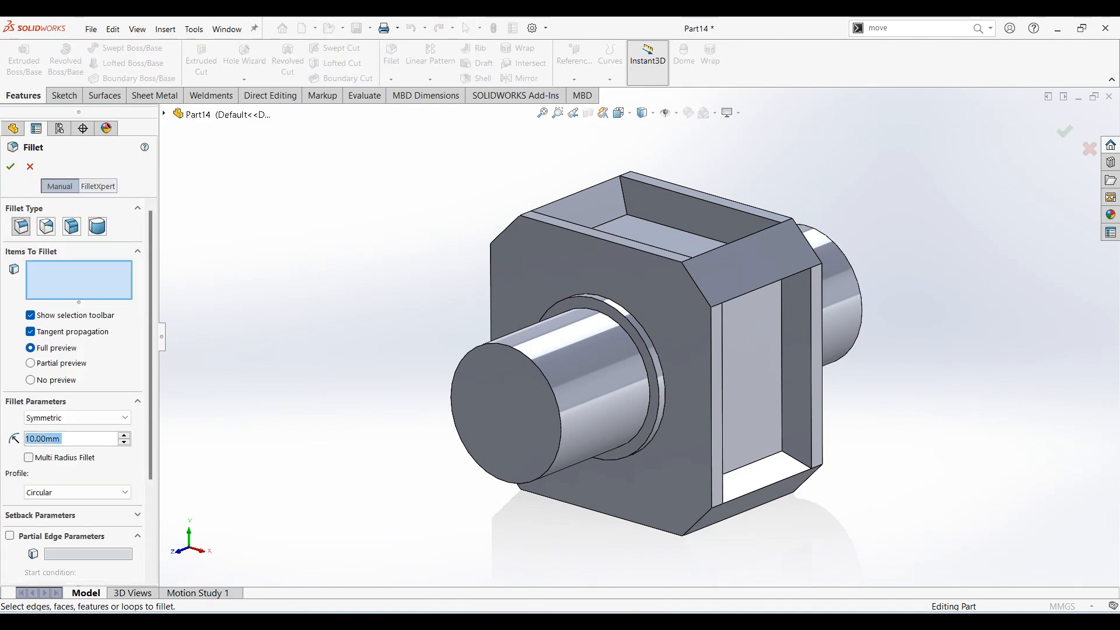
{"action": "type", "text": "4"}
{"action": "key", "text": "Return"}
{"action": "left_click", "coordinate": [661, 238]}
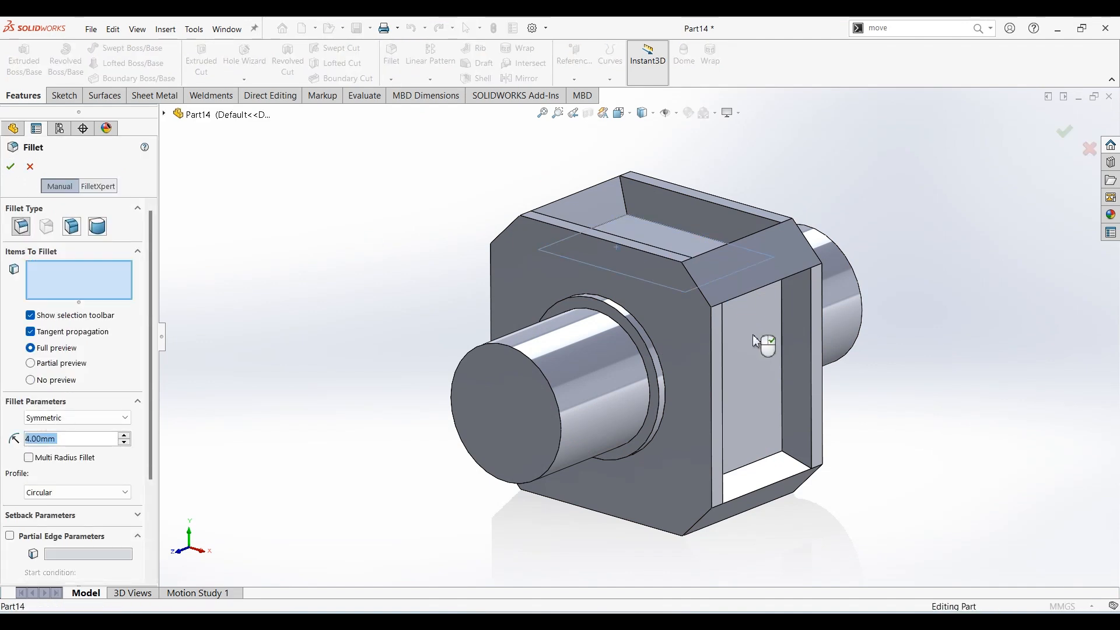
{"action": "left_click", "coordinate": [763, 371]}
{"action": "middle_click_drag", "start_coordinate": [436, 347], "coordinate": [581, 324]}
{"action": "left_click", "coordinate": [581, 323]}
{"action": "middle_click_drag", "start_coordinate": [644, 450], "coordinate": [701, 400]}
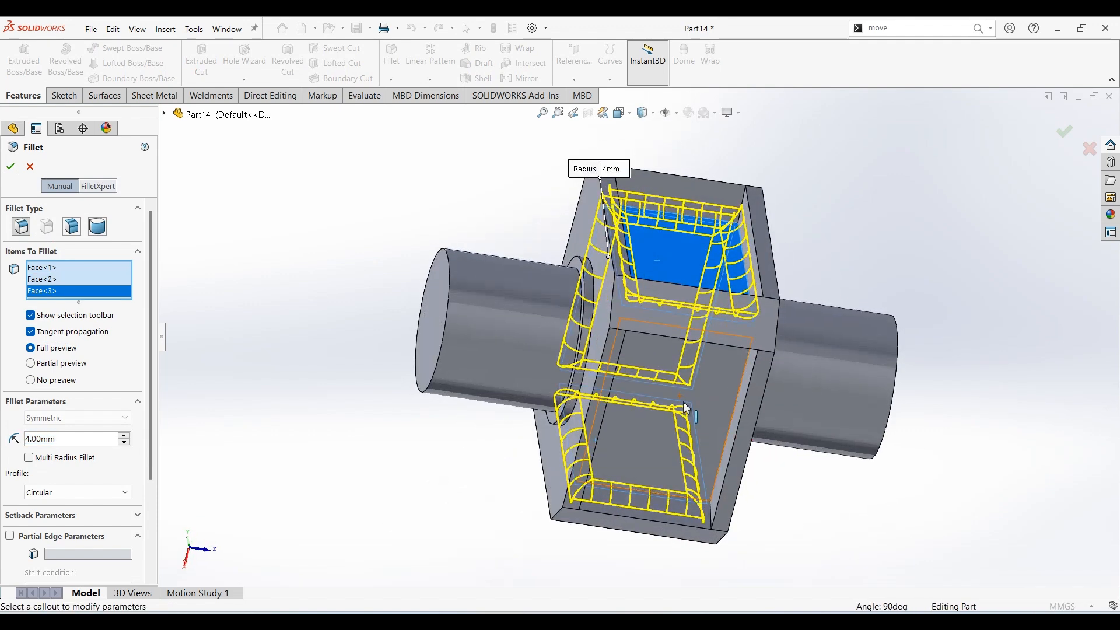
{"action": "left_click", "coordinate": [701, 399]}
{"action": "left_click", "coordinate": [701, 399]}
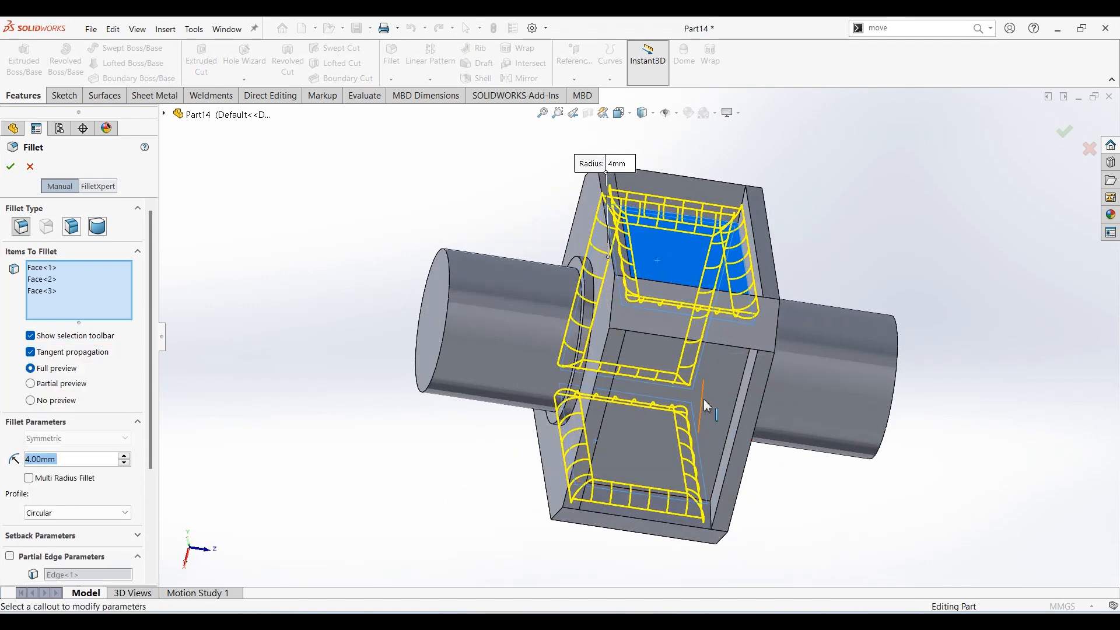
{"action": "left_click", "coordinate": [717, 409]}
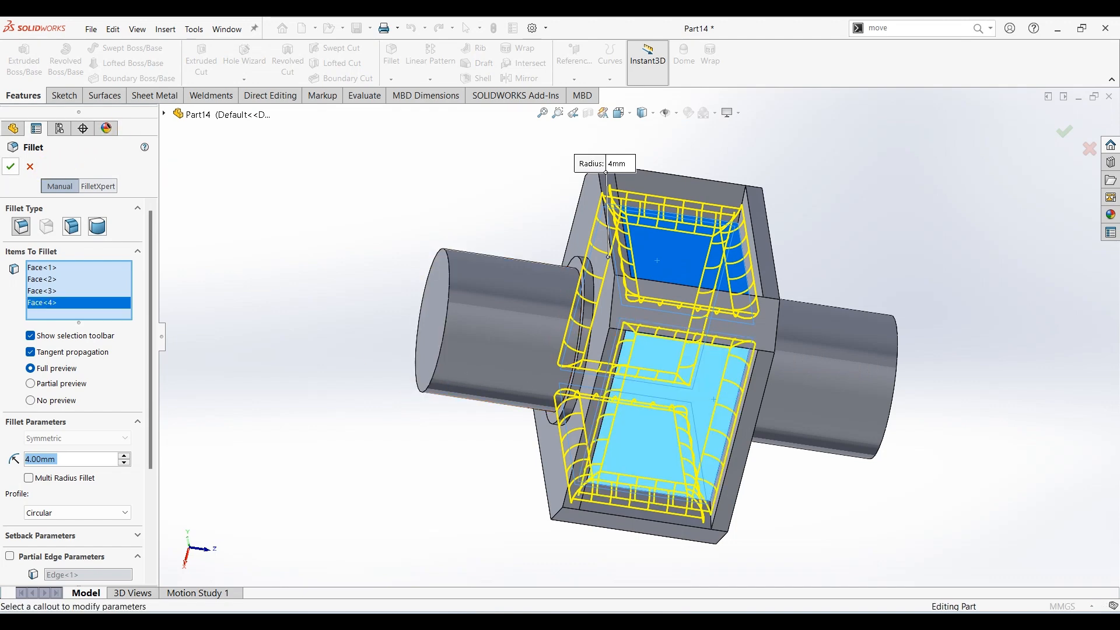
{"action": "left_click", "coordinate": [15, 169]}
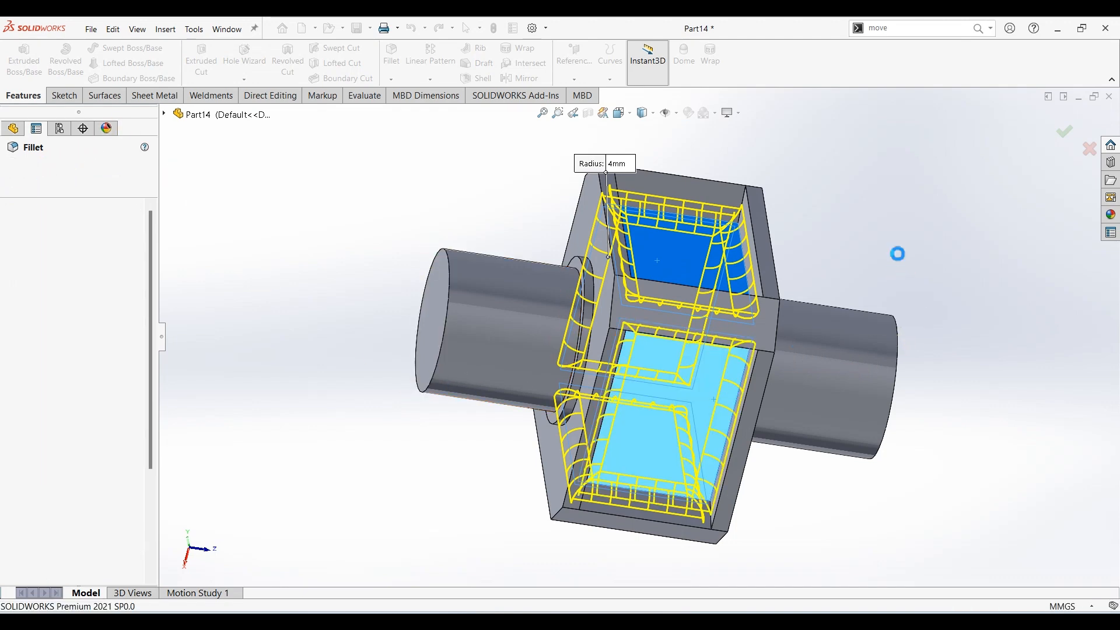
Sketch a closed U-shaped profile on the Right Plane from the block's upper edge, with sides about 18 mm long and an arc radius of about 3.9 mm
{"action": "middle_click_drag", "start_coordinate": [788, 280], "coordinate": [659, 319]}
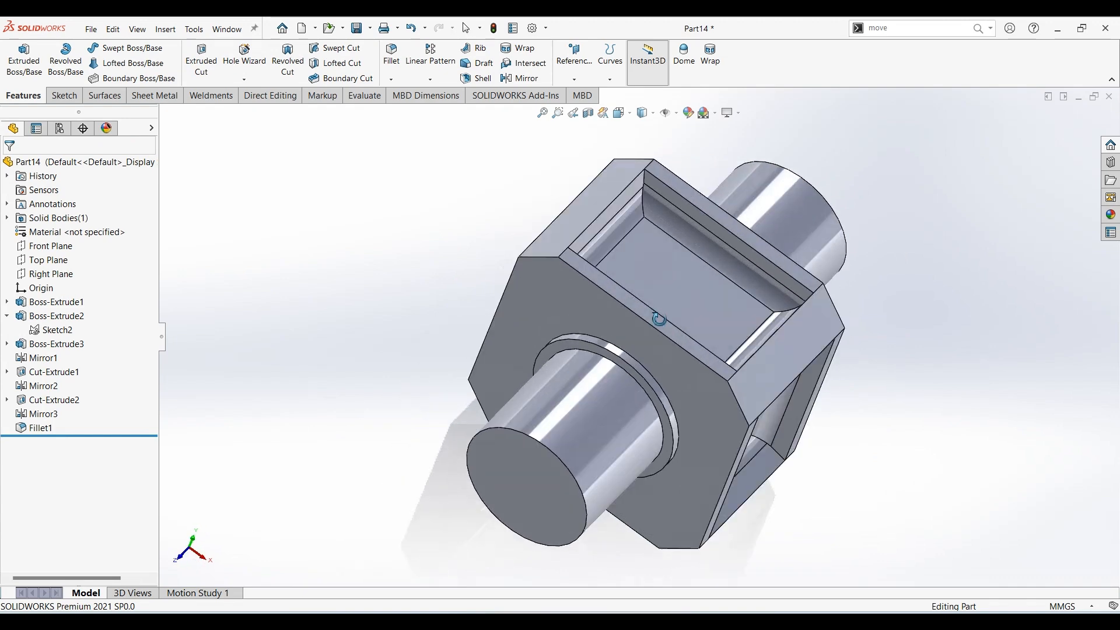
{"action": "key", "text": "ctrl+7"}
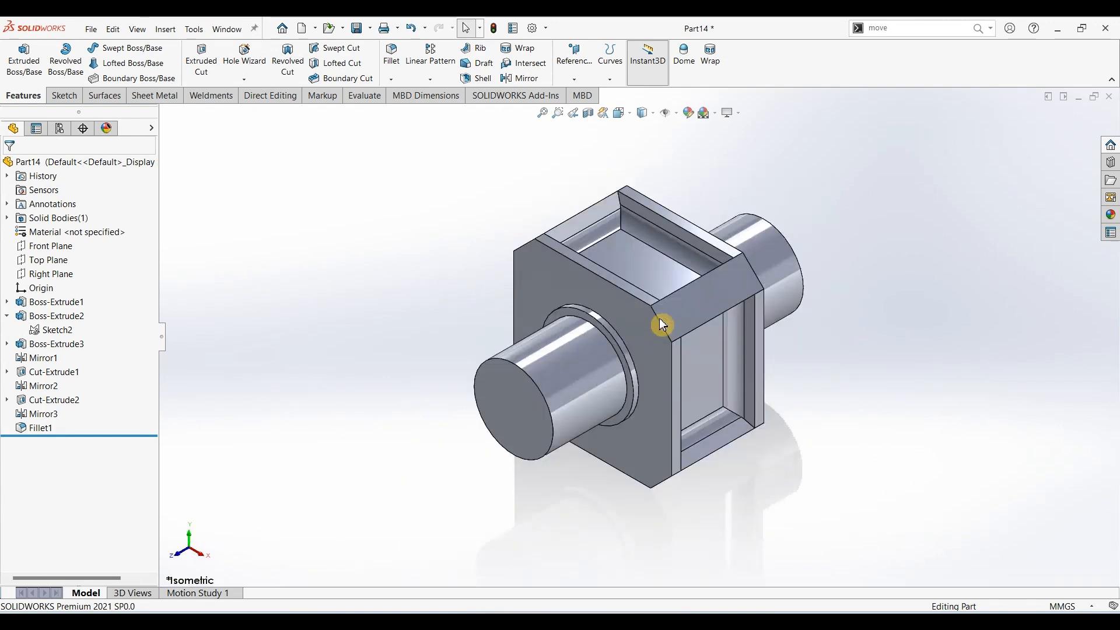
{"action": "left_click", "coordinate": [56, 280]}
{"action": "left_click", "coordinate": [65, 95]}
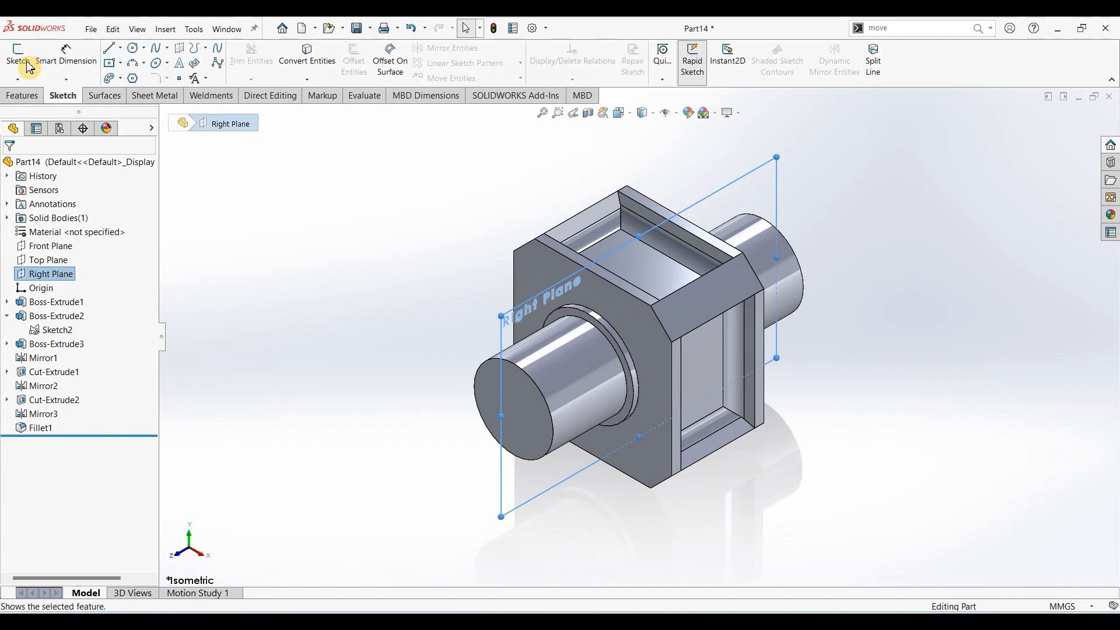
{"action": "left_click", "coordinate": [18, 55]}
{"action": "key", "text": "l"}
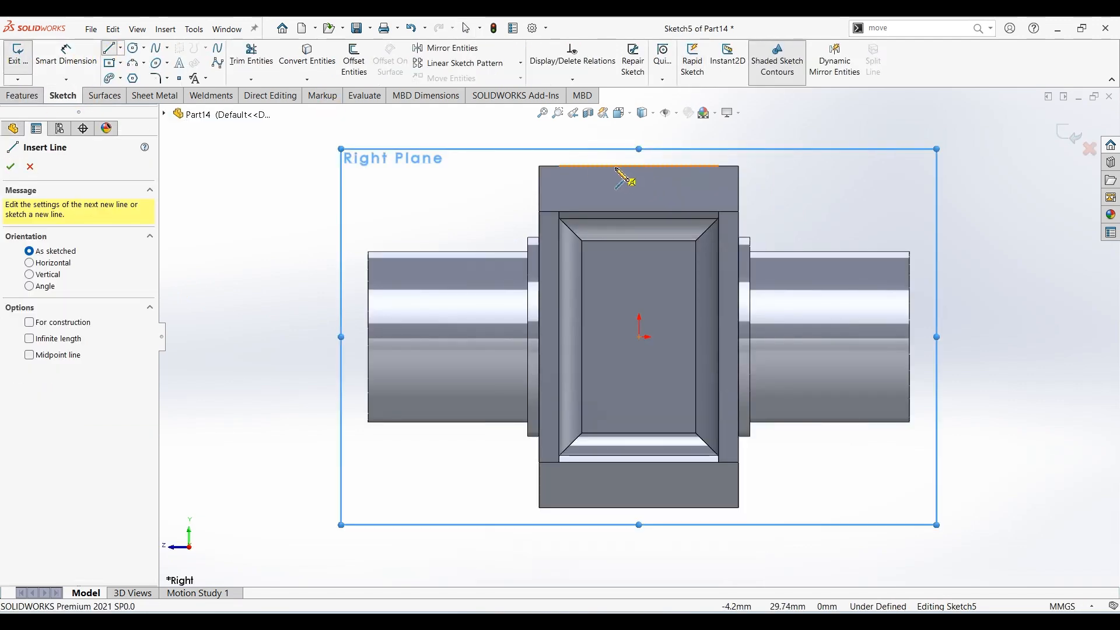
{"action": "left_click", "coordinate": [615, 269]}
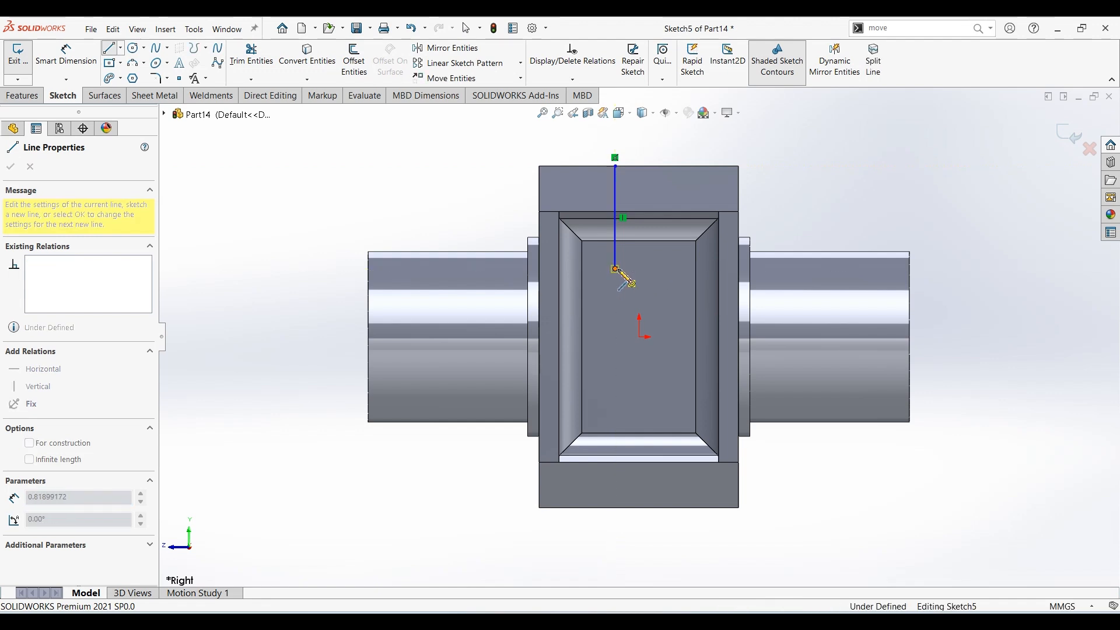
{"action": "left_click", "coordinate": [659, 269]}
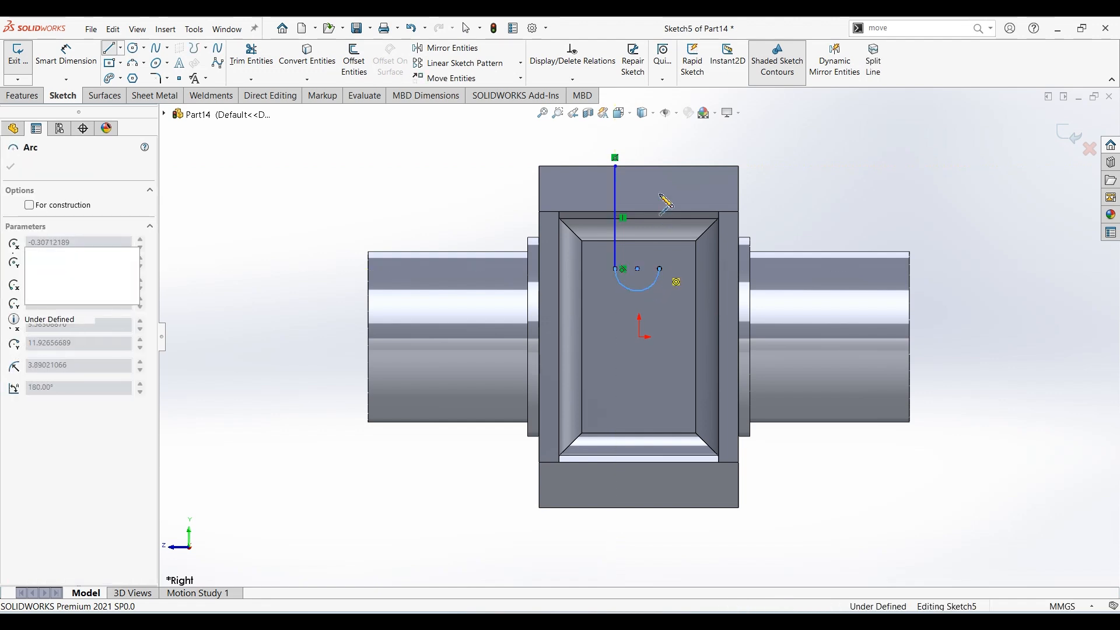
{"action": "left_click", "coordinate": [659, 166]}
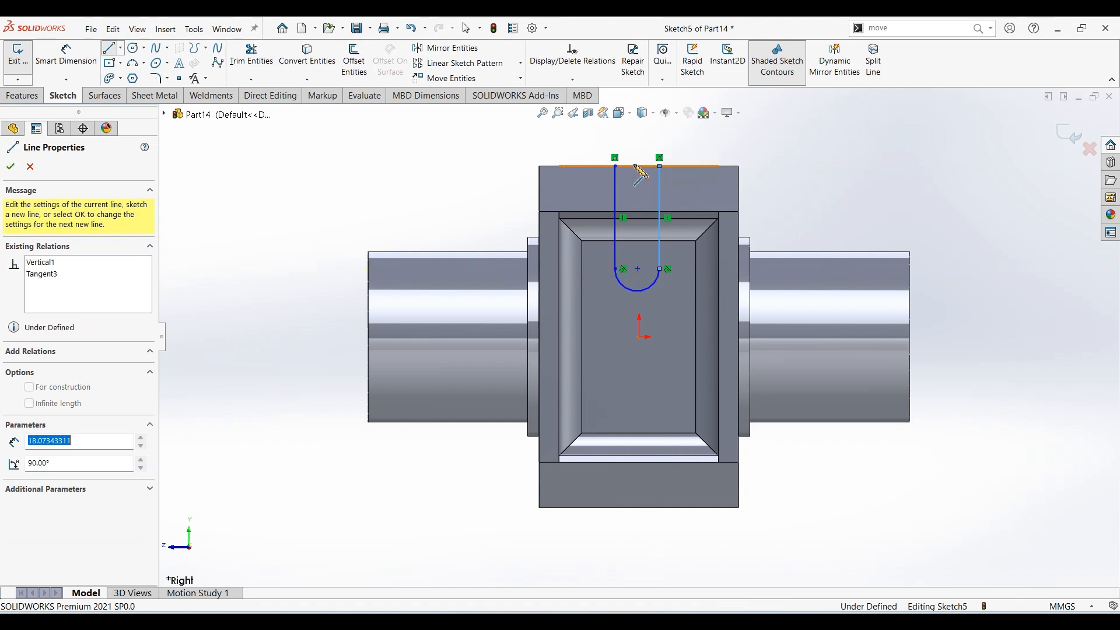
{"action": "left_click", "coordinate": [615, 166]}
Dimension the radius of the U profile's arc as 9/2 (4.5 mm)
{"action": "left_click", "coordinate": [66, 52]}
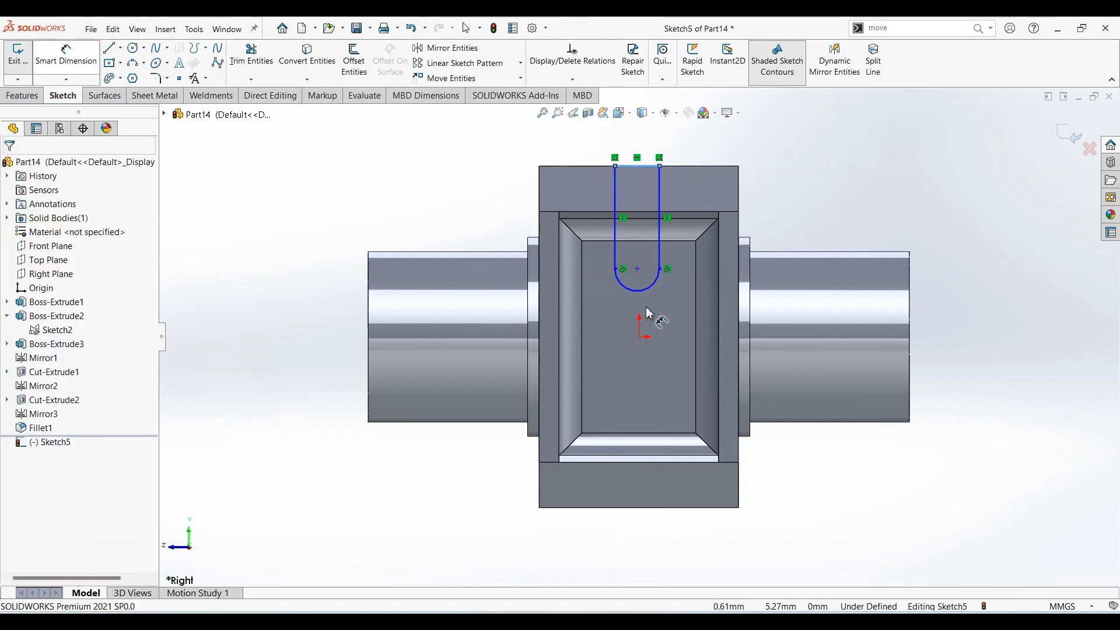
{"action": "left_click", "coordinate": [642, 290]}
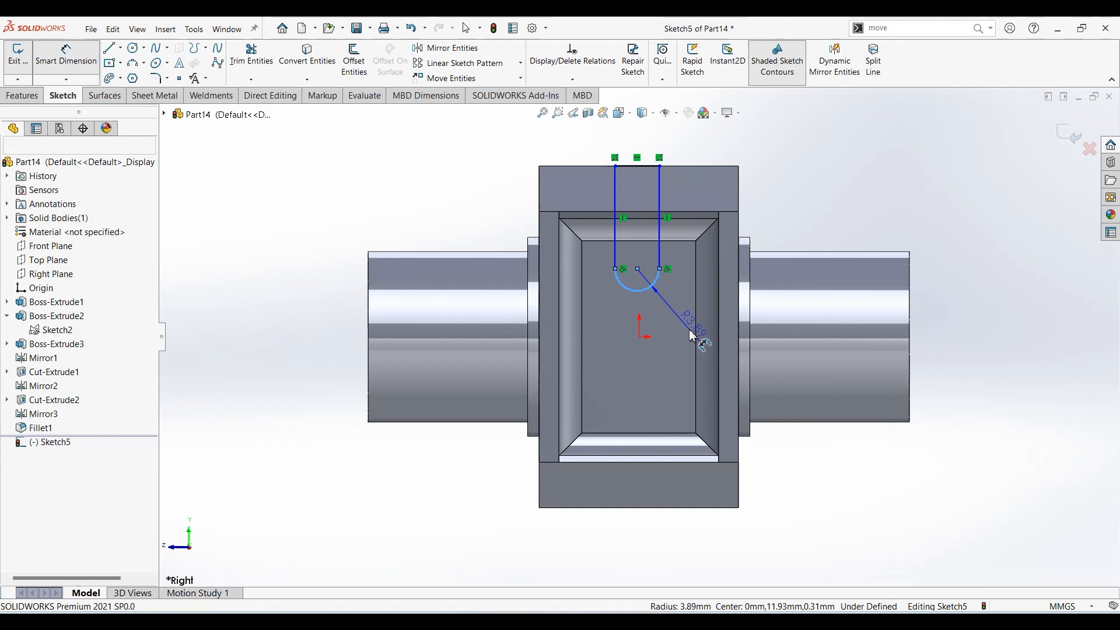
{"action": "left_click", "coordinate": [693, 337]}
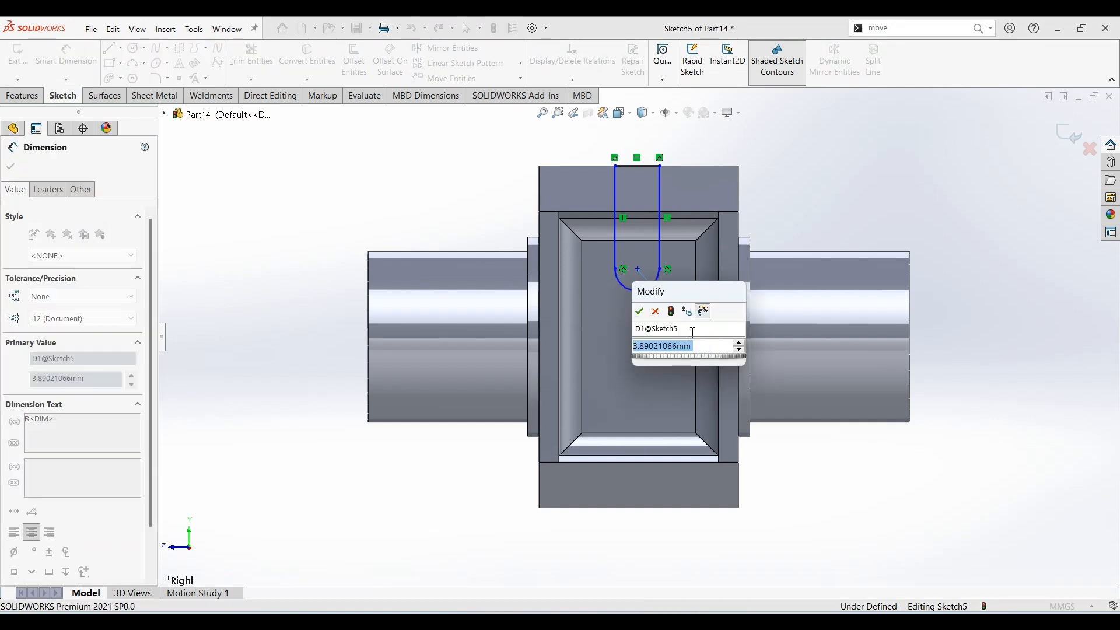
{"action": "type", "text": "8/2"}
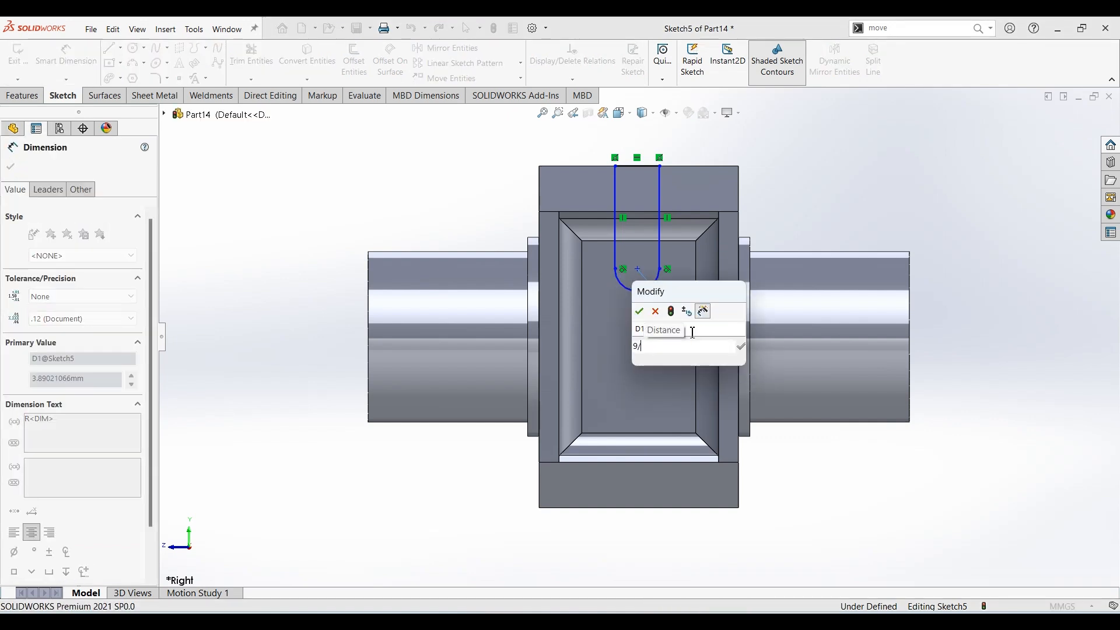
{"action": "key", "text": "Return"}
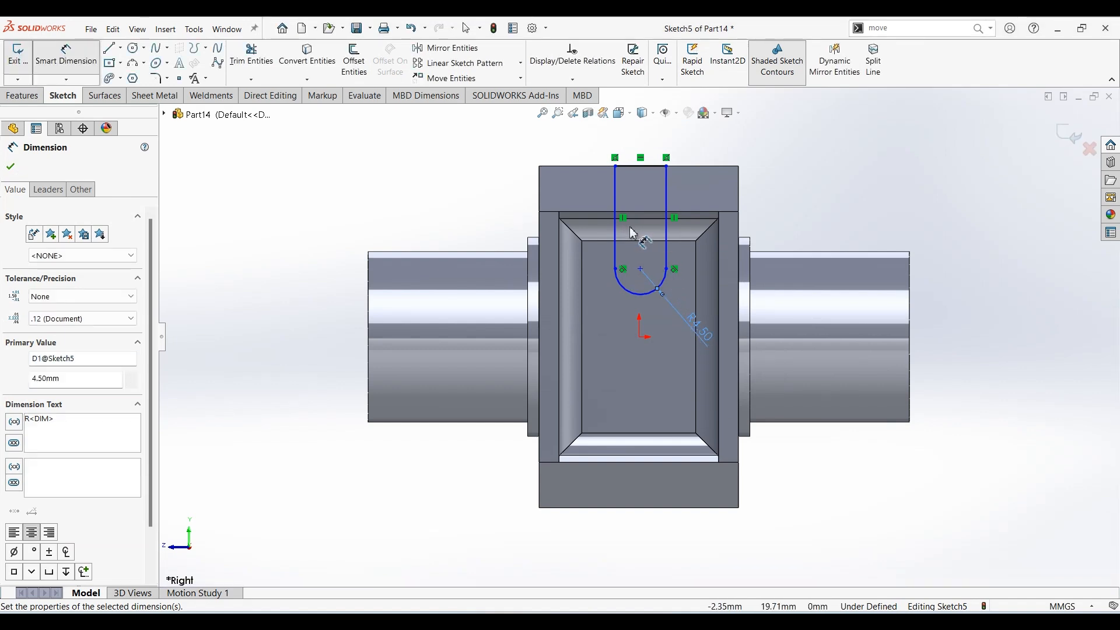
Dimension the vertical distance from the arc's center to the origin as 24 mm
{"action": "left_click", "coordinate": [641, 270]}
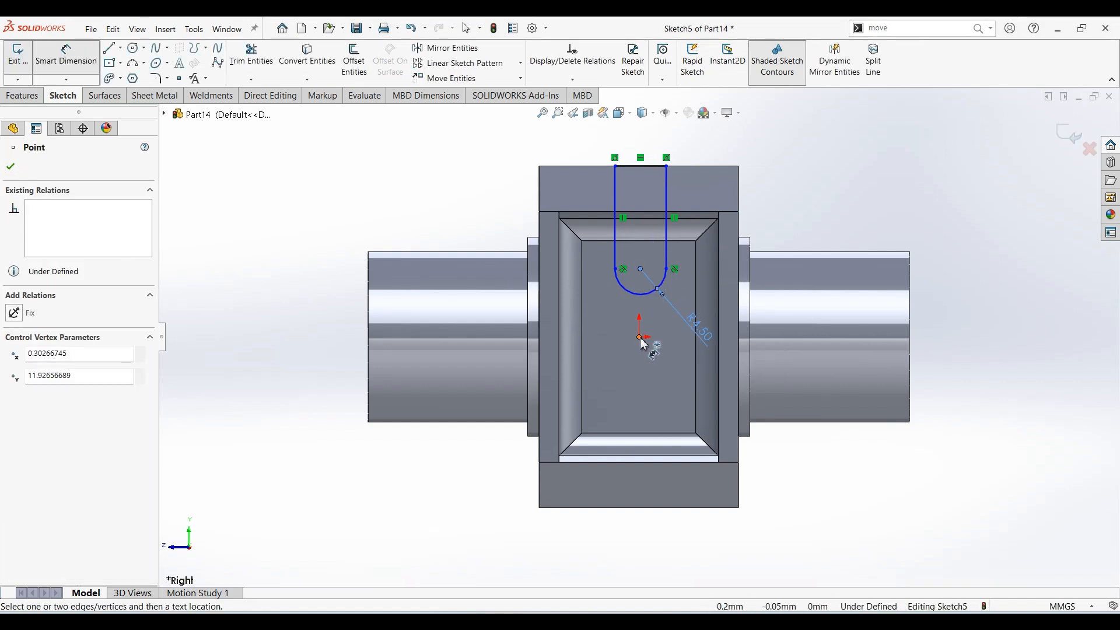
{"action": "left_click", "coordinate": [640, 337]}
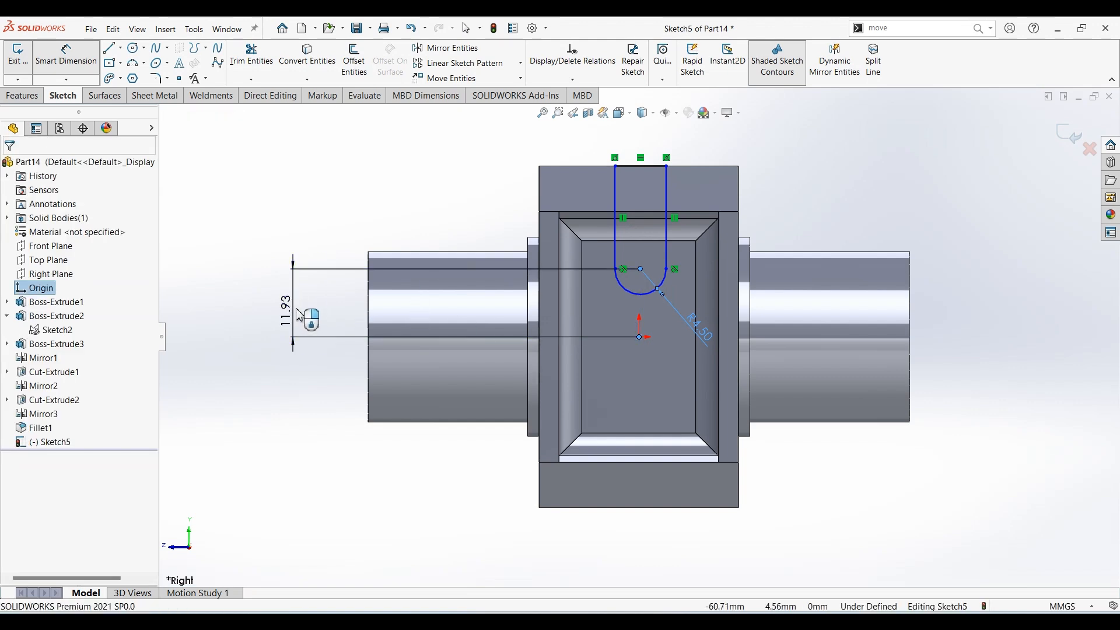
{"action": "left_click", "coordinate": [298, 314]}
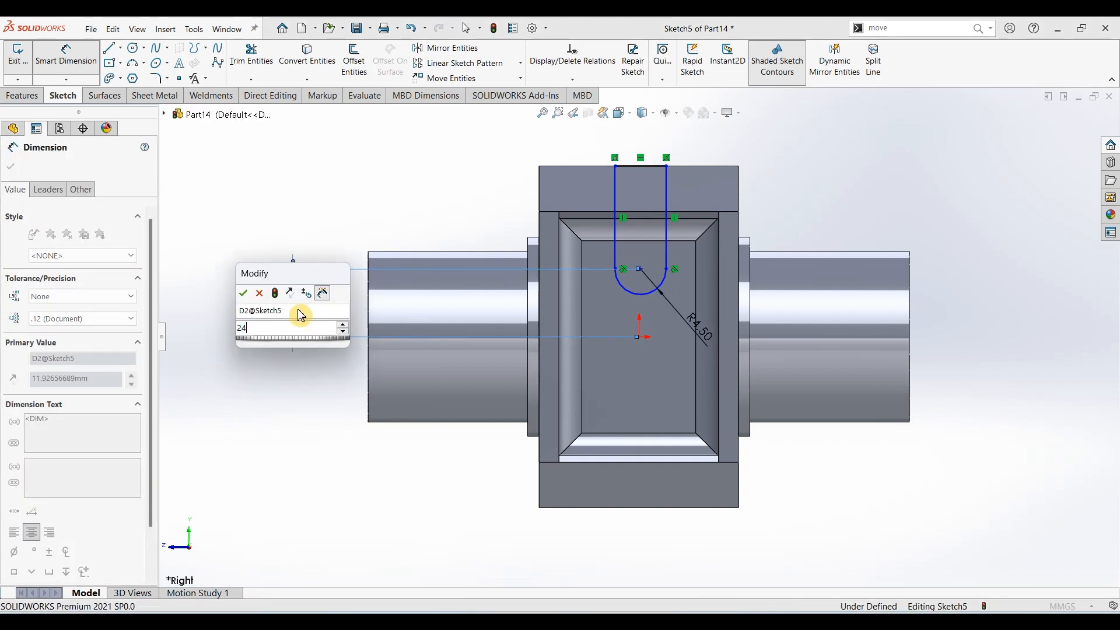
{"action": "key", "text": "Return"}
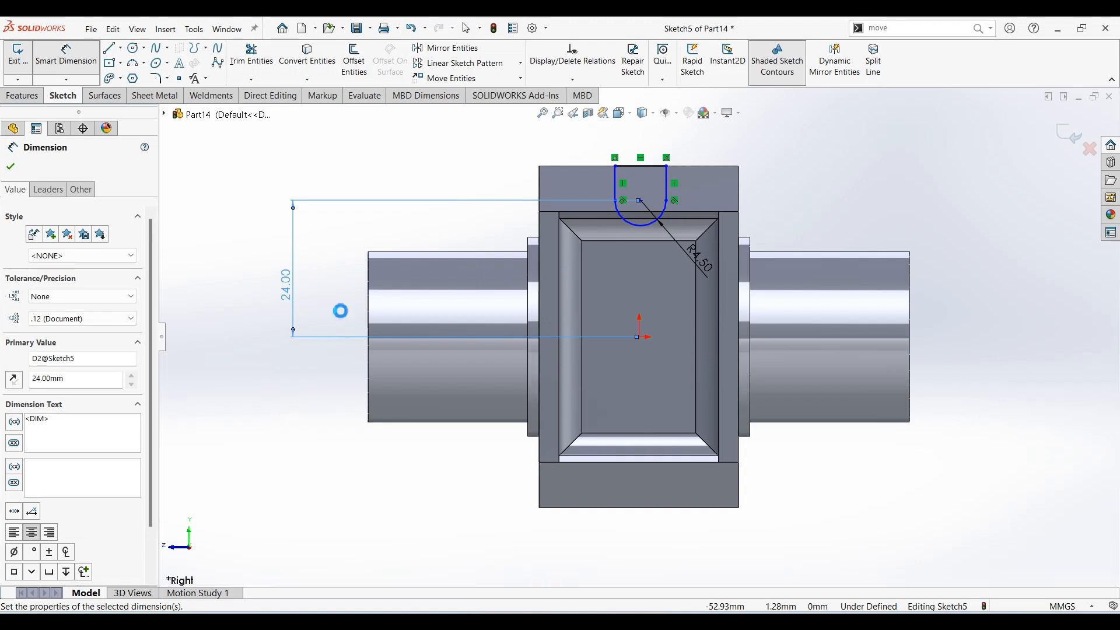
{"action": "key", "text": "Escape"}
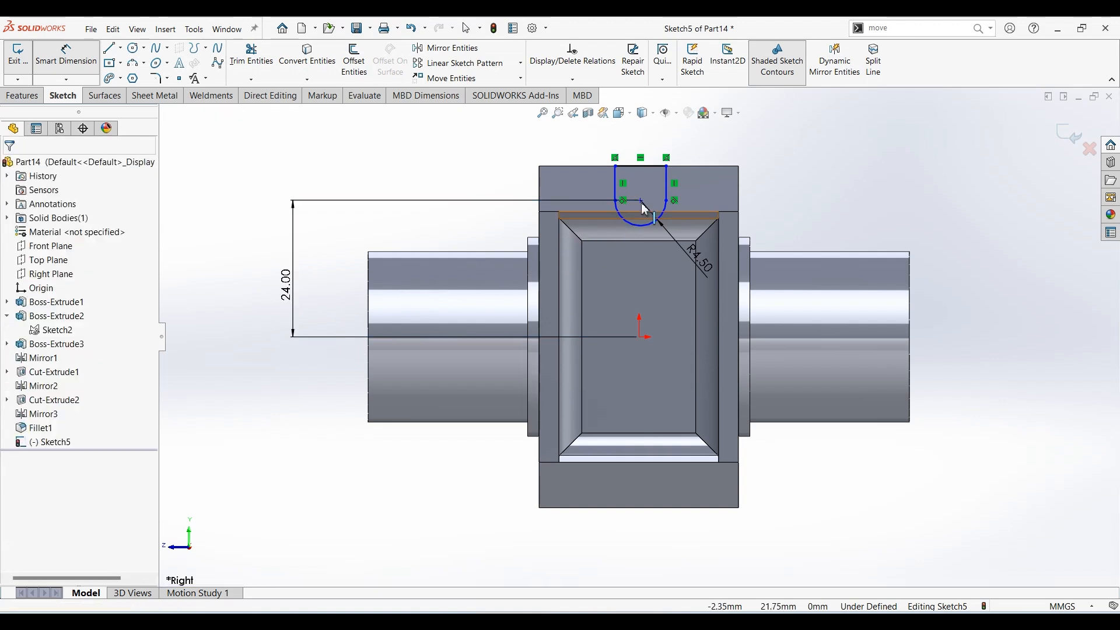
{"action": "key", "text": "Escape"}
Add a vertical relation between the U profile's arc center and the origin
{"action": "left_click", "coordinate": [641, 202]}
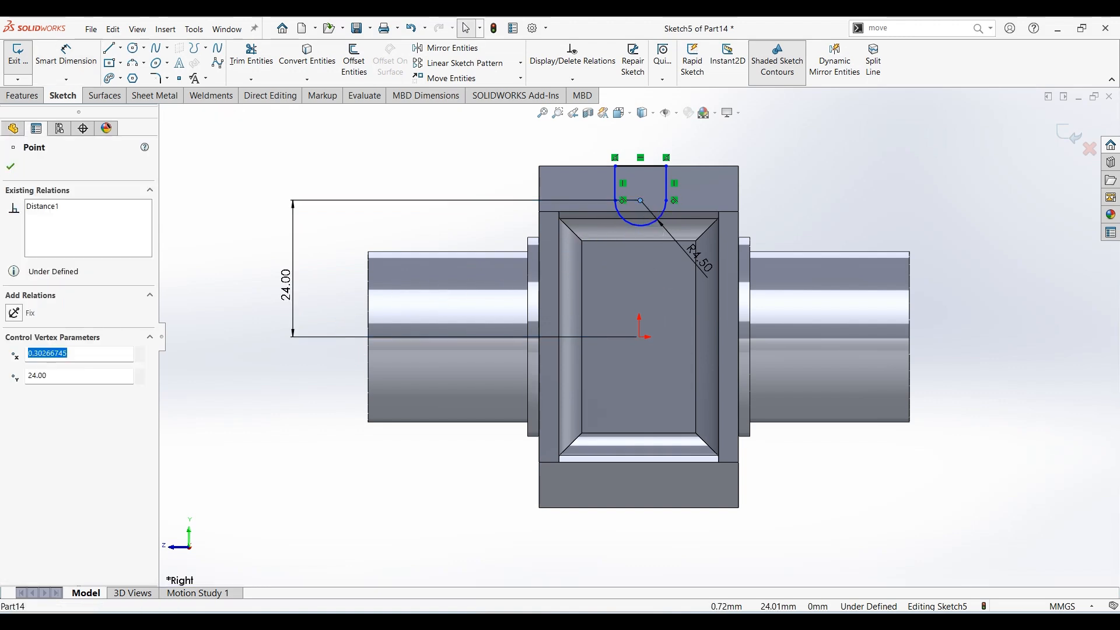
{"action": "left_click", "coordinate": [640, 338], "text": "ctrl"}
{"action": "left_click", "coordinate": [693, 287]}
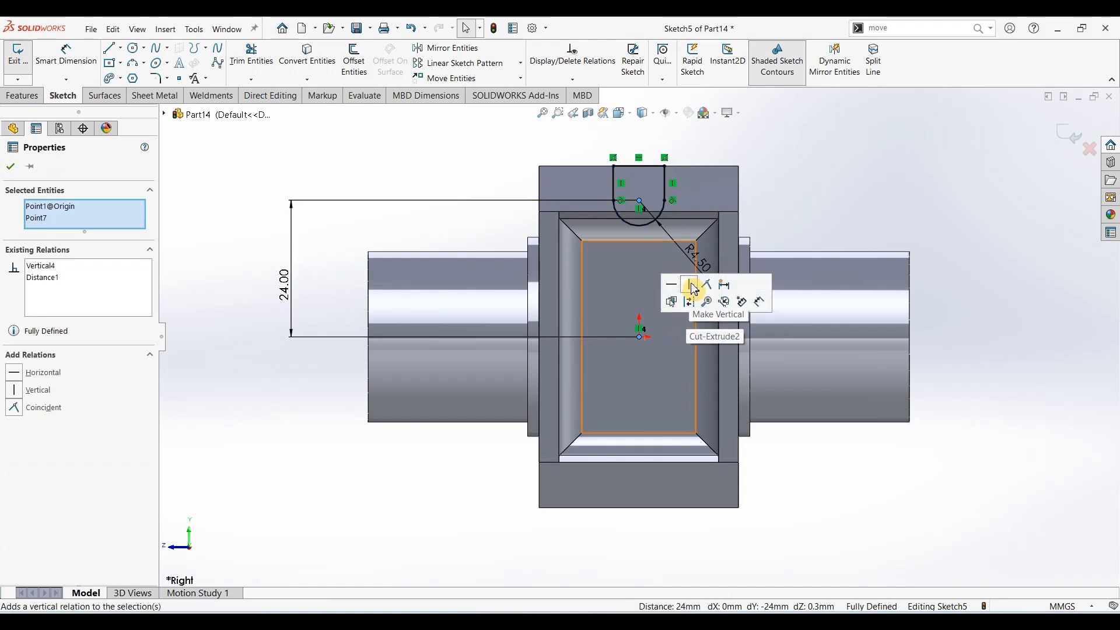
{"action": "left_click", "coordinate": [11, 167]}
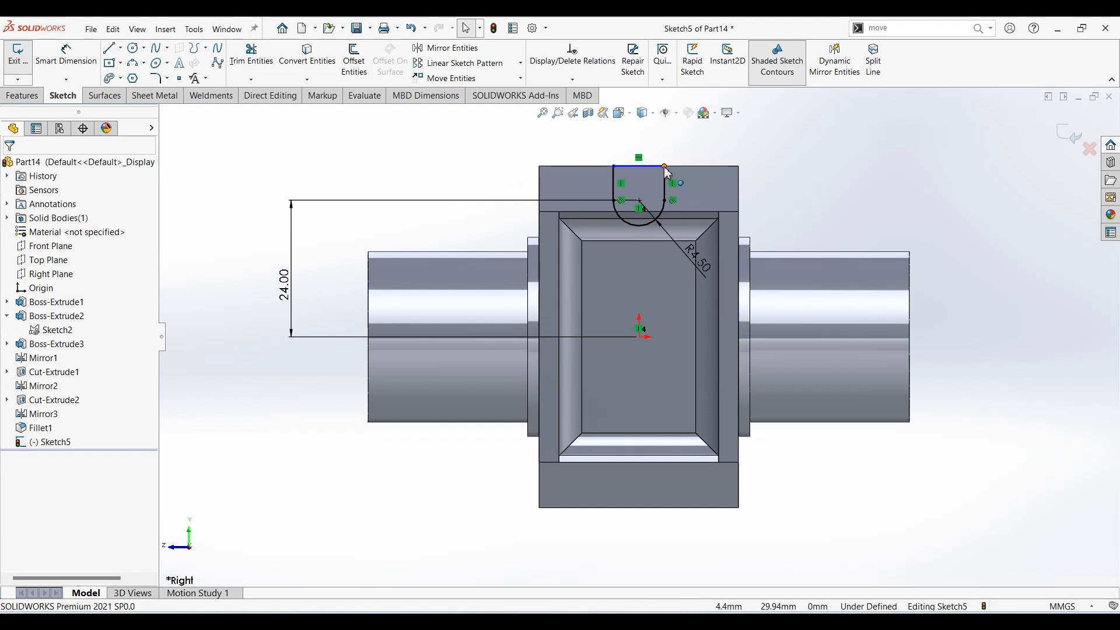
Stretch the U profile's straight end well above the block, to about 58.9 mm above the origin
{"action": "left_click_drag", "start_coordinate": [664, 147], "coordinate": [664, 134]}
{"action": "scroll", "coordinate": [695, 238], "scroll_direction": "up", "scroll_amount": 3}
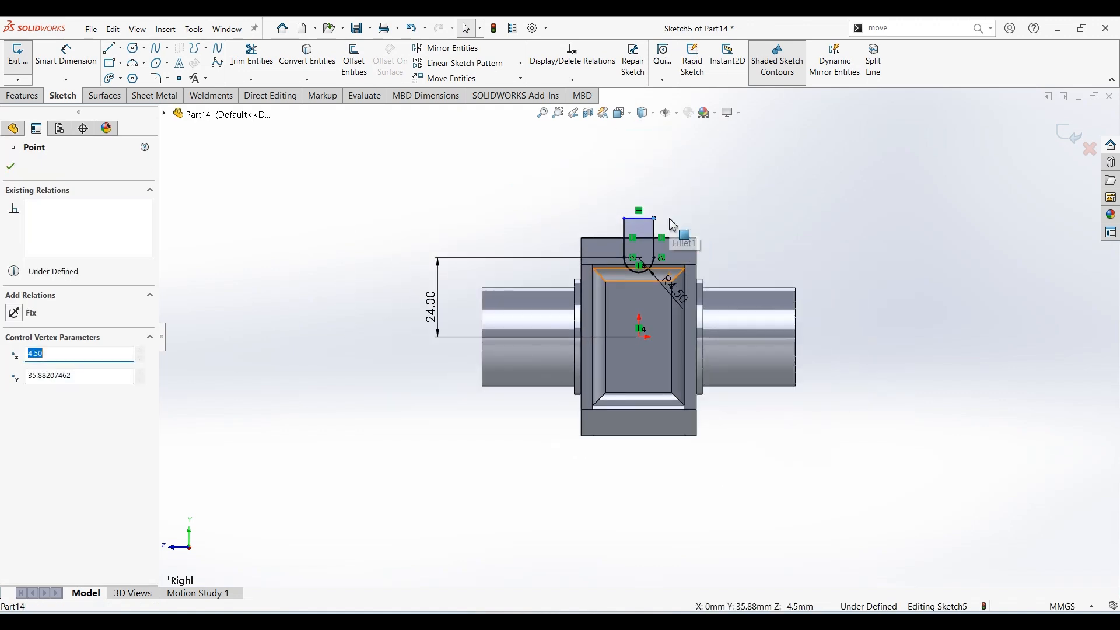
{"action": "middle_click_drag", "start_coordinate": [669, 222], "coordinate": [557, 317]}
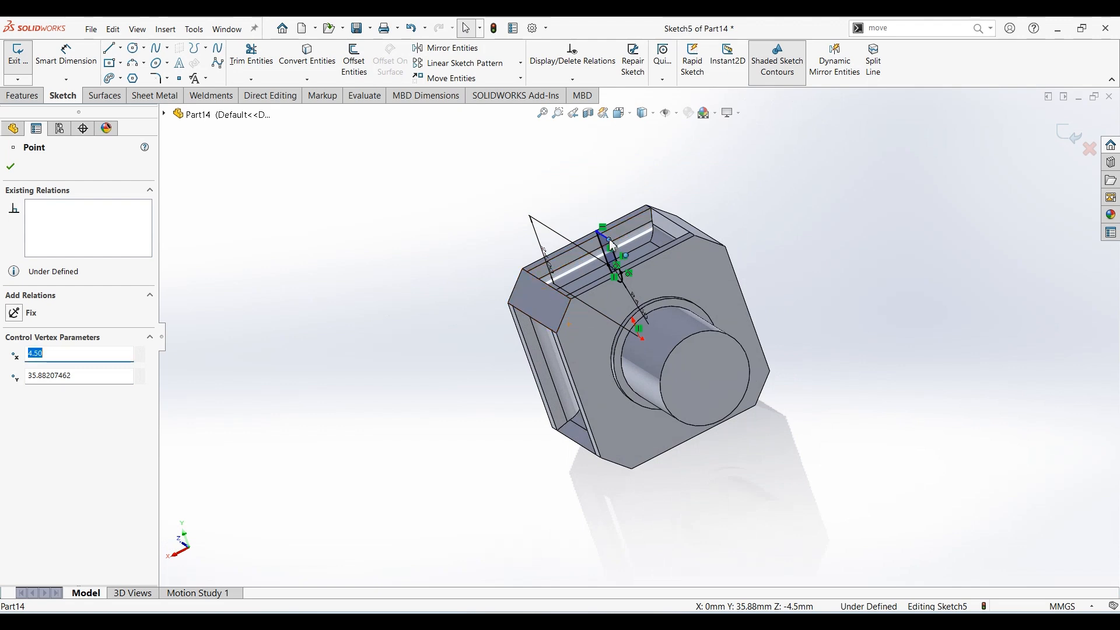
{"action": "left_click_drag", "start_coordinate": [609, 240], "coordinate": [609, 193]}
{"action": "middle_click_drag", "start_coordinate": [430, 320], "coordinate": [485, 284]}
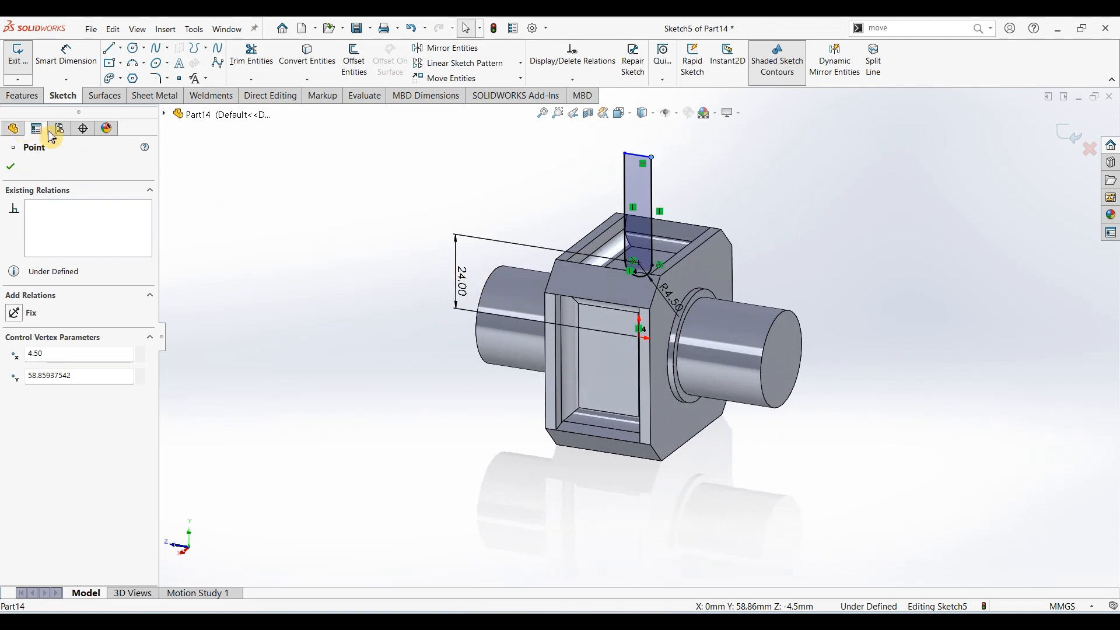
{"action": "left_click", "coordinate": [11, 171]}
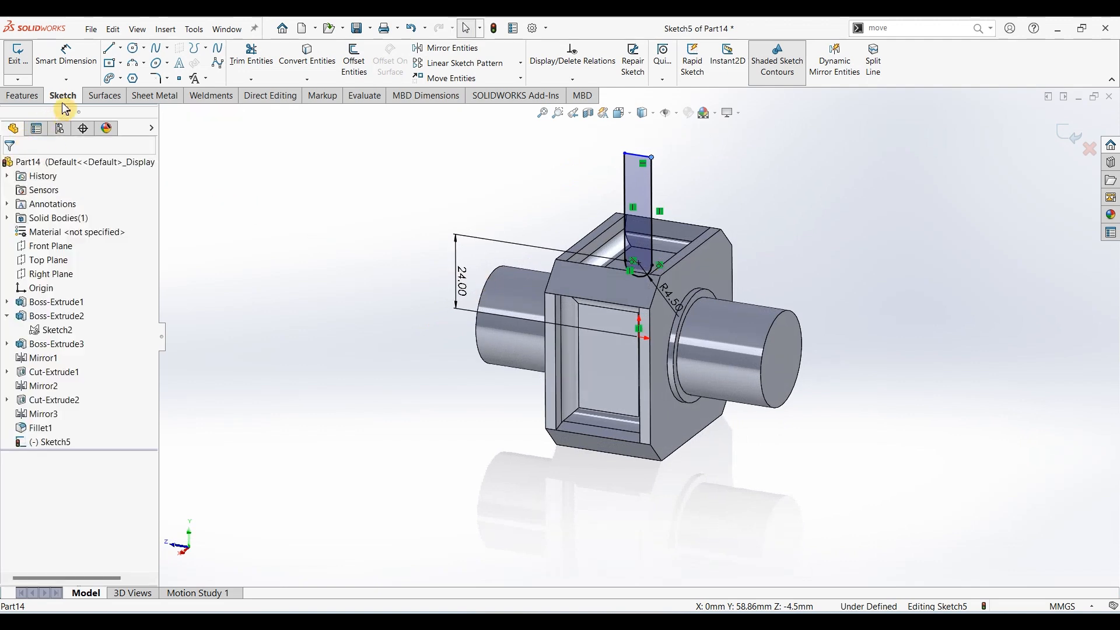
Draw a horizontal centerline about 62 mm long from the origin along the shaft axis
{"action": "left_click", "coordinate": [121, 48]}
{"action": "left_click", "coordinate": [138, 80]}
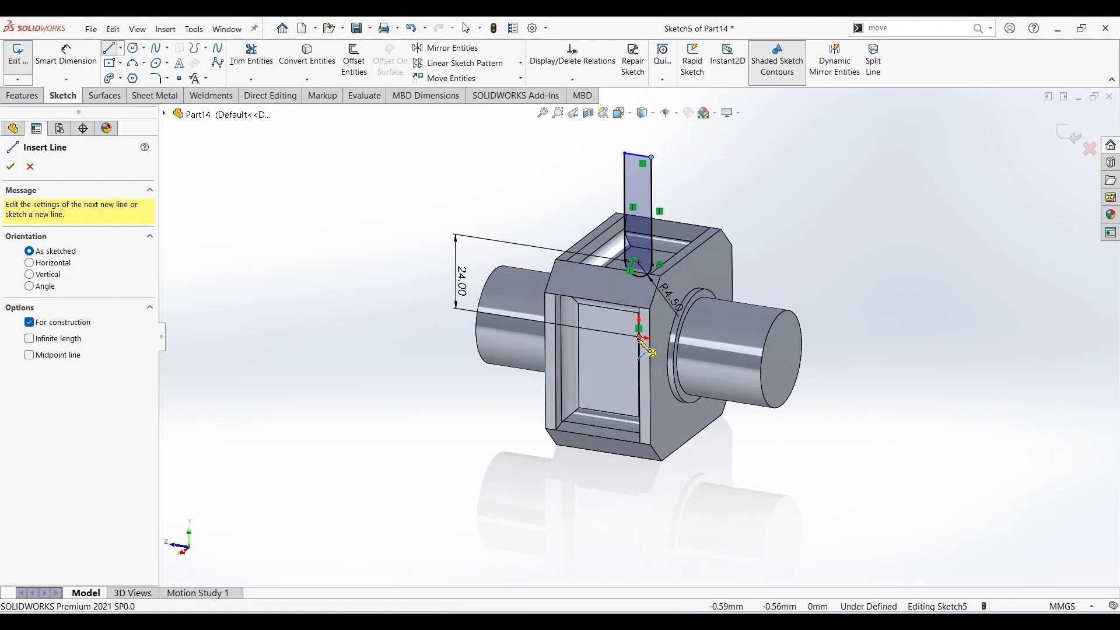
{"action": "left_click", "coordinate": [675, 355]}
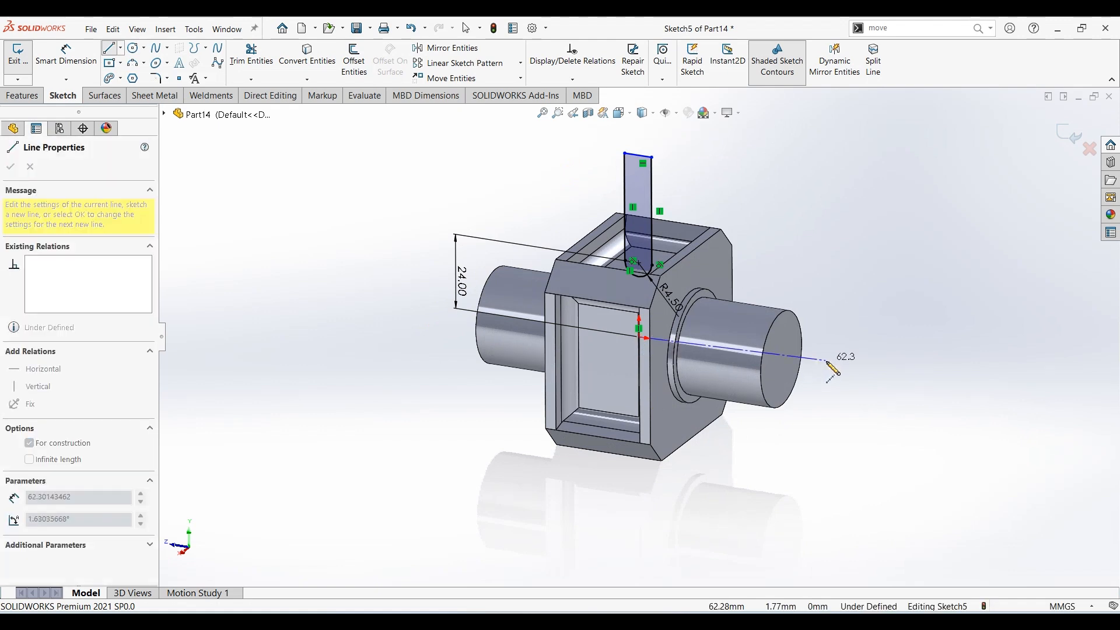
{"action": "left_click", "coordinate": [825, 365]}
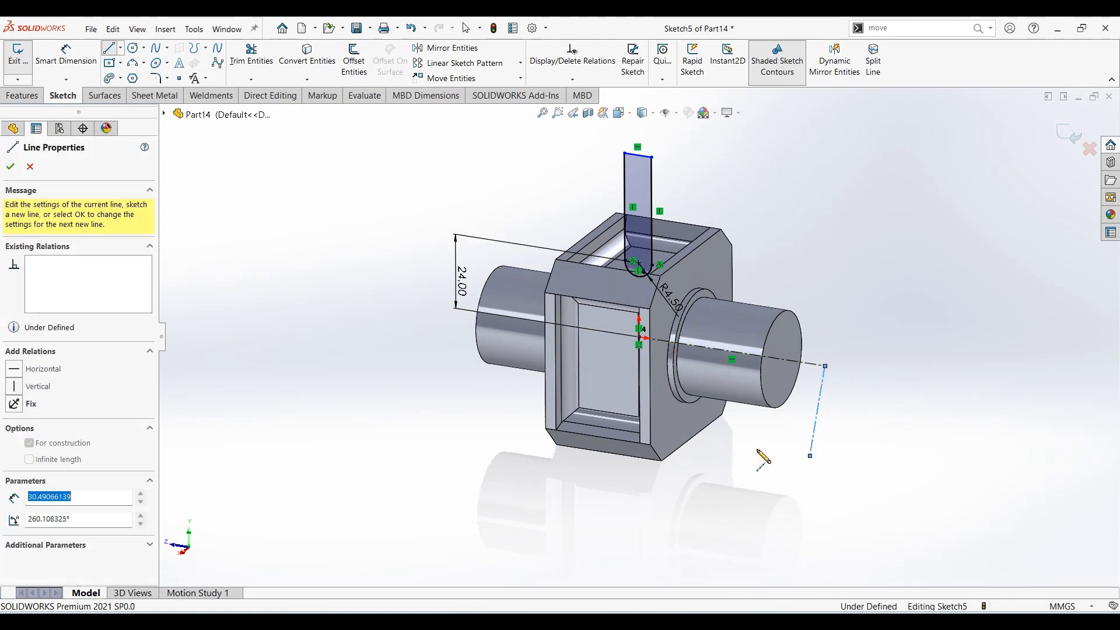
{"action": "key", "text": "Escape"}
Revolve-cut the U profile 360 degrees about the horizontal centerline
{"action": "left_click", "coordinate": [26, 98]}
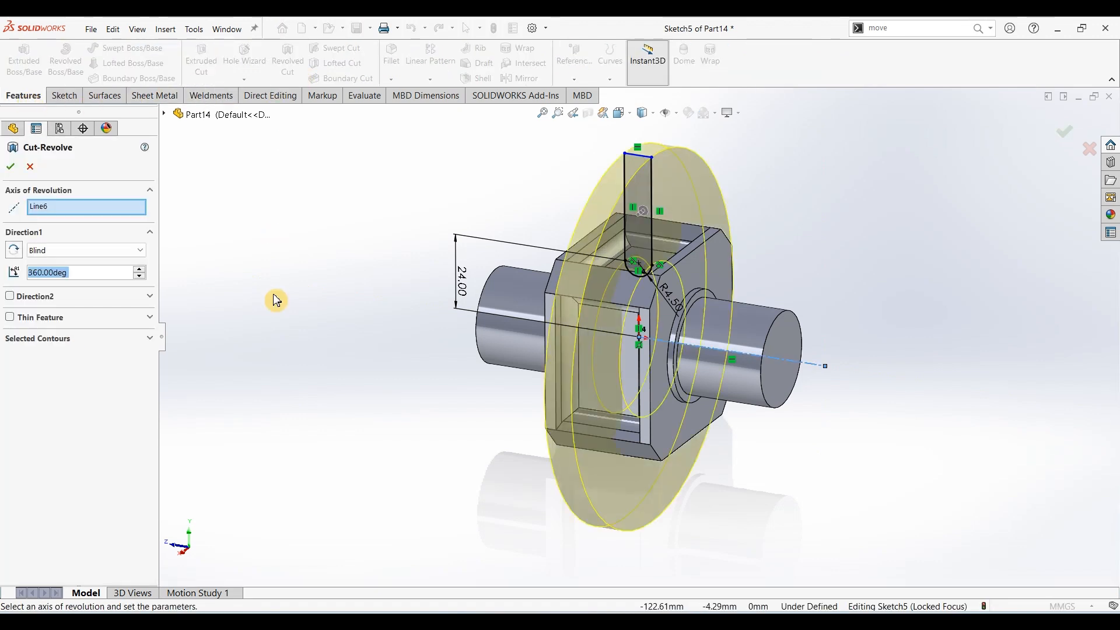
{"action": "left_click", "coordinate": [11, 168]}
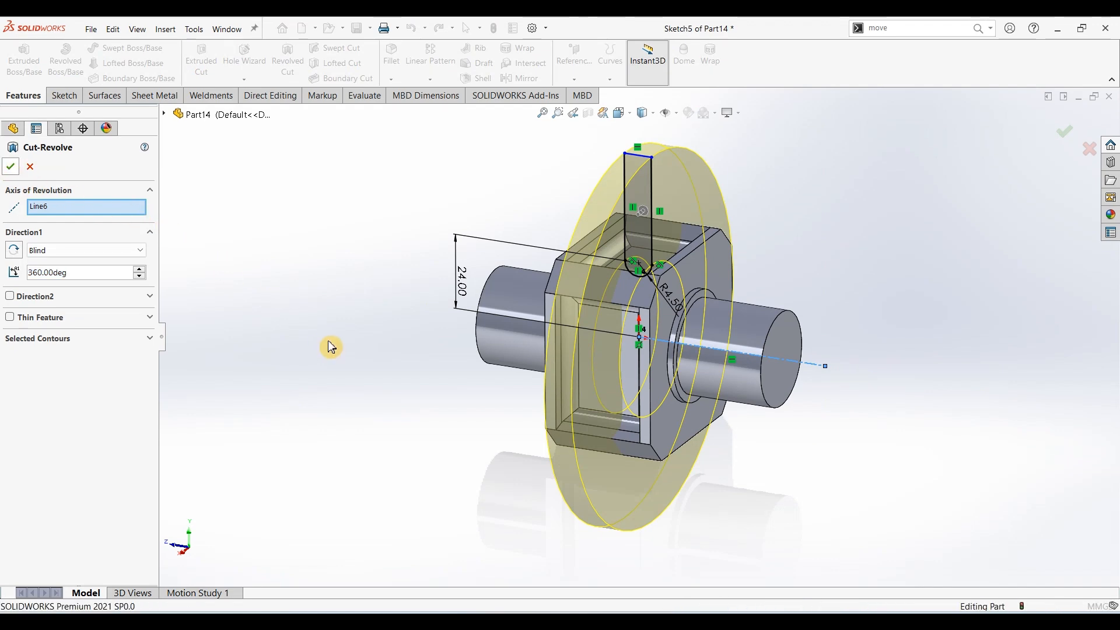
Accept the revolved cut and sketch a circle about 18.8 mm in diameter centered on the origin on the shaft's end face
{"action": "left_click", "coordinate": [821, 331]}
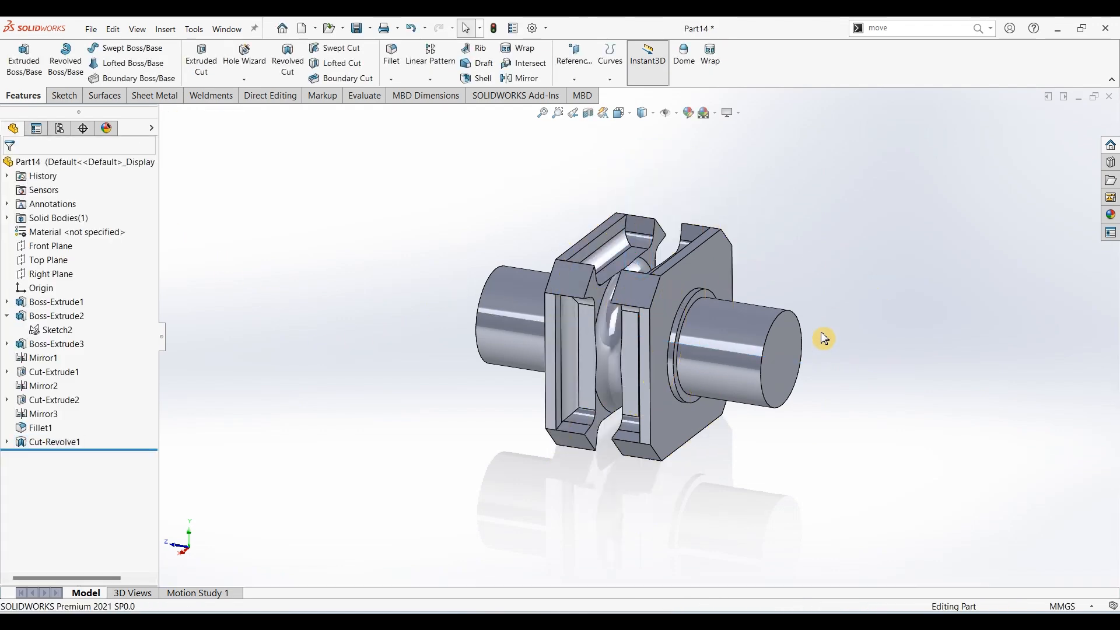
{"action": "mouse_move", "coordinate": [820, 334]}
{"action": "middle_mouse_down"}
{"action": "mouse_move", "coordinate": [755, 369]}
{"action": "mouse_move", "coordinate": [840, 330]}
{"action": "mouse_move", "coordinate": [729, 382]}
{"action": "middle_mouse_up"}
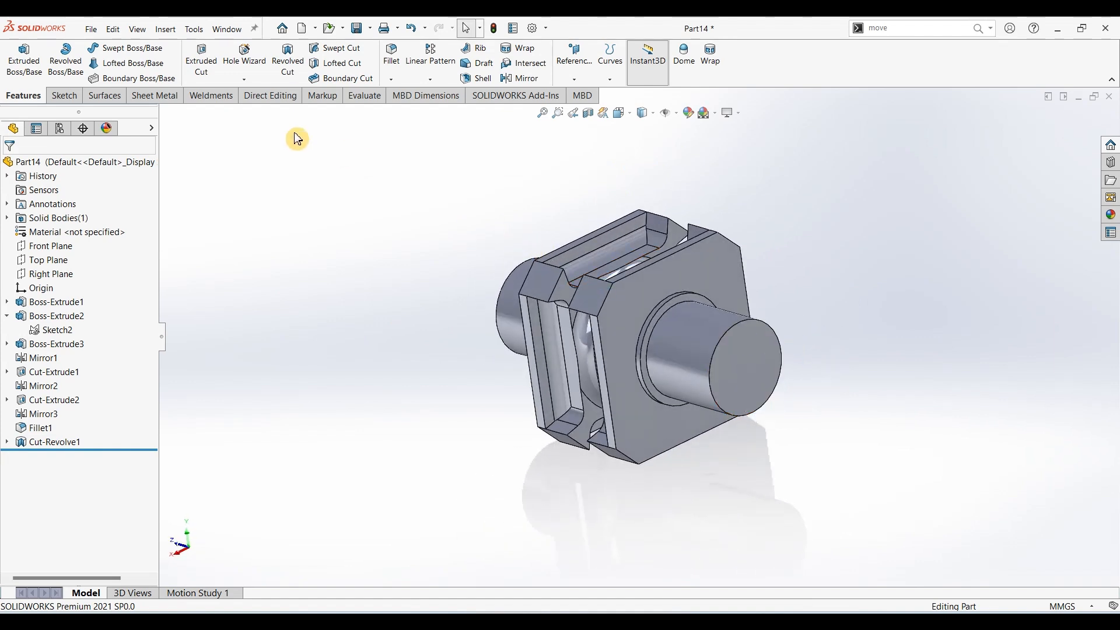
{"action": "left_click", "coordinate": [750, 378]}
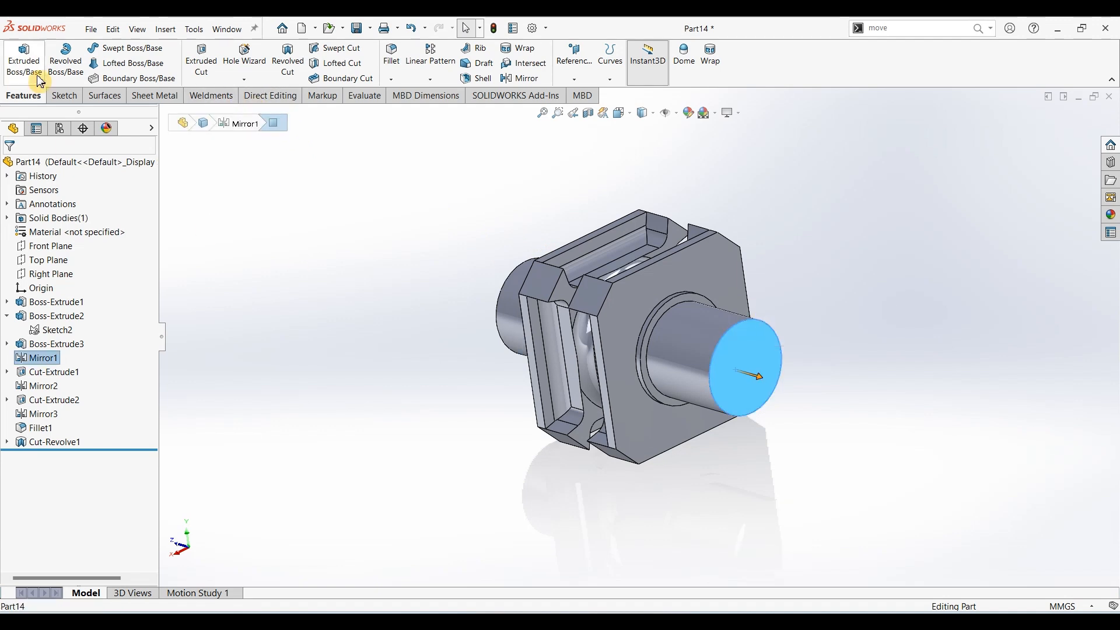
{"action": "left_click", "coordinate": [64, 96]}
{"action": "left_click", "coordinate": [17, 54]}
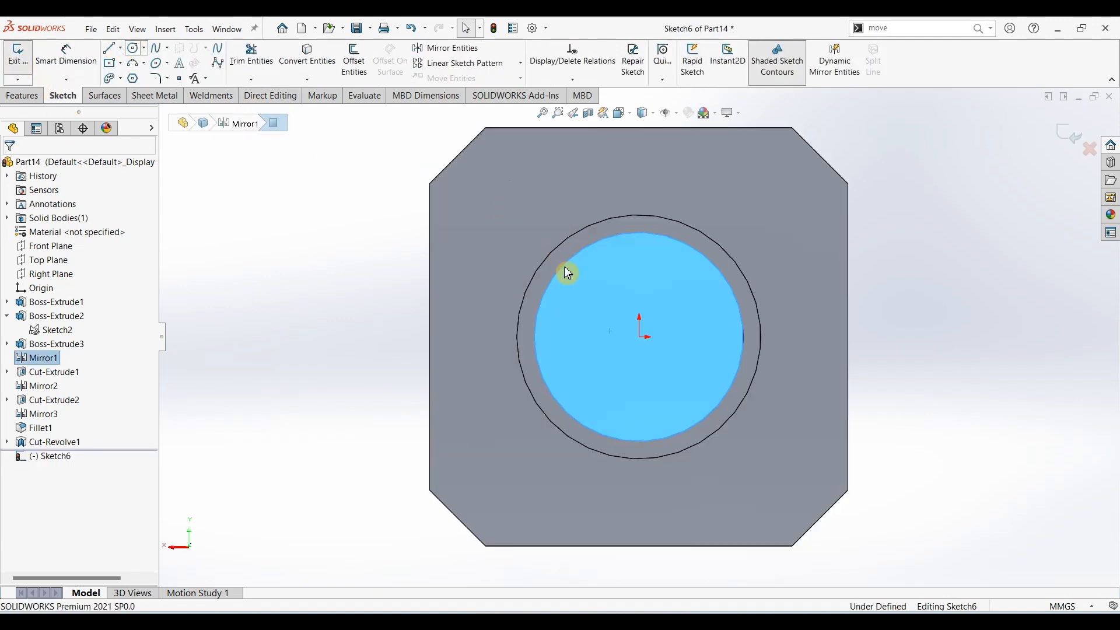
{"action": "left_click", "coordinate": [640, 337]}
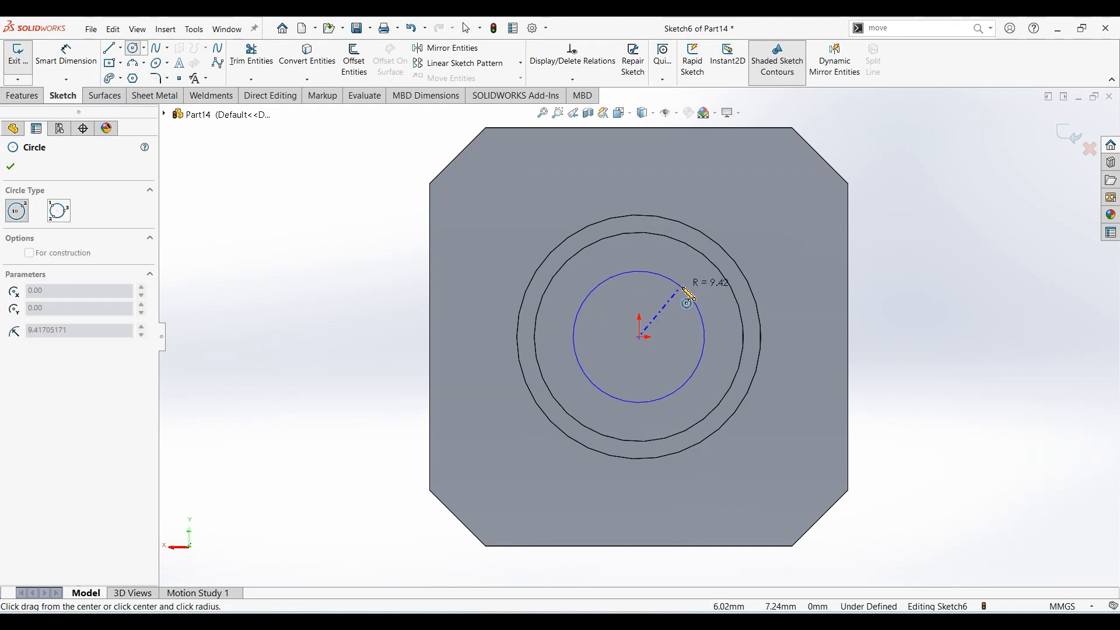
{"action": "left_click", "coordinate": [692, 296]}
Dimension the circle's diameter and set it to 15 mm
{"action": "left_click", "coordinate": [54, 57]}
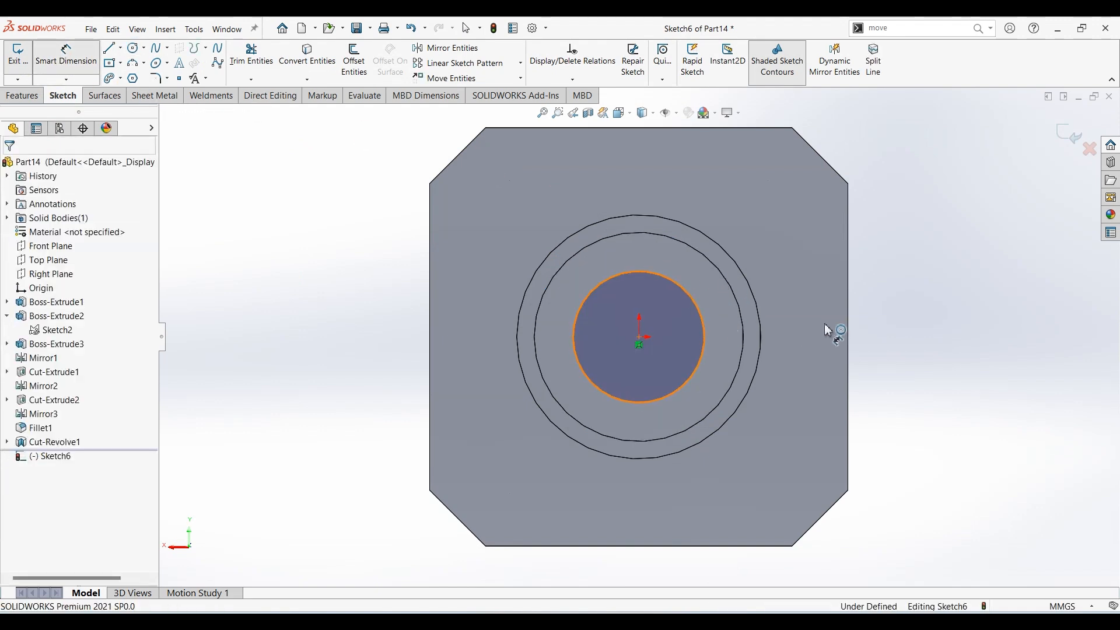
{"action": "left_click", "coordinate": [704, 333]}
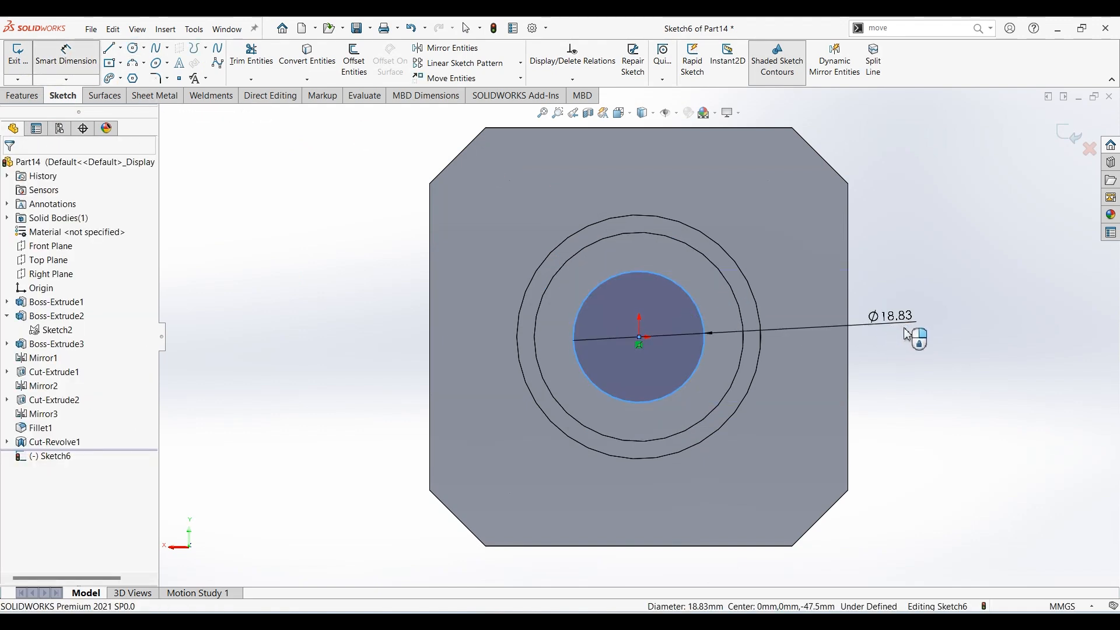
{"action": "left_click", "coordinate": [905, 333]}
{"action": "key", "text": "Return"}
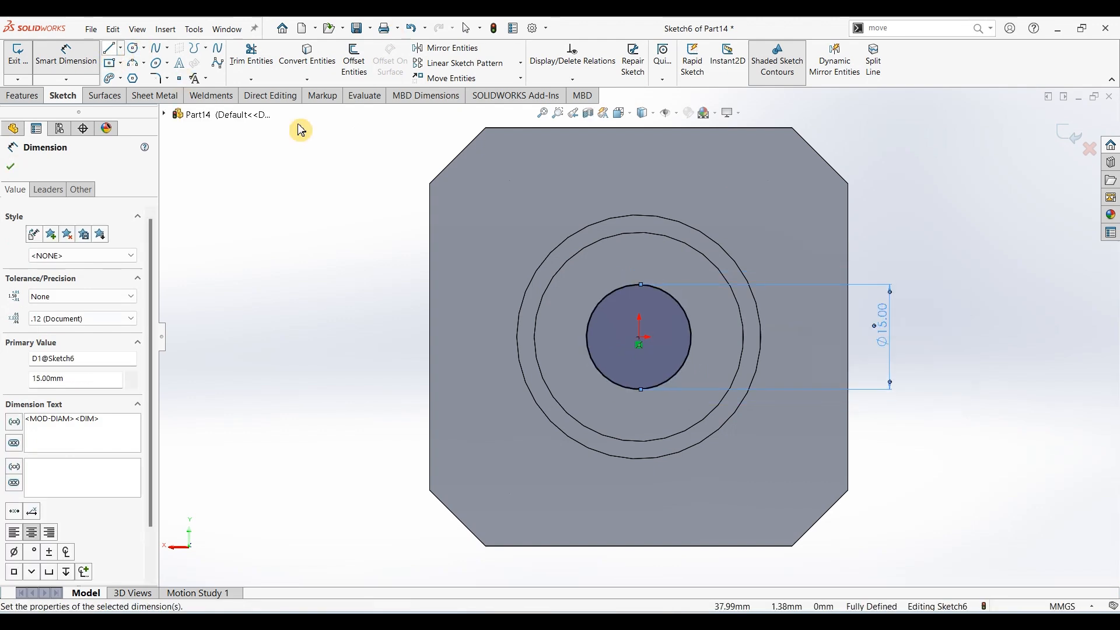
Draw an open three-sided keyway outline about 4.9 mm wide straddling the top of the circle, with its open side inside the circle
{"action": "scroll", "coordinate": [655, 280], "scroll_direction": "down", "scroll_amount": 3}
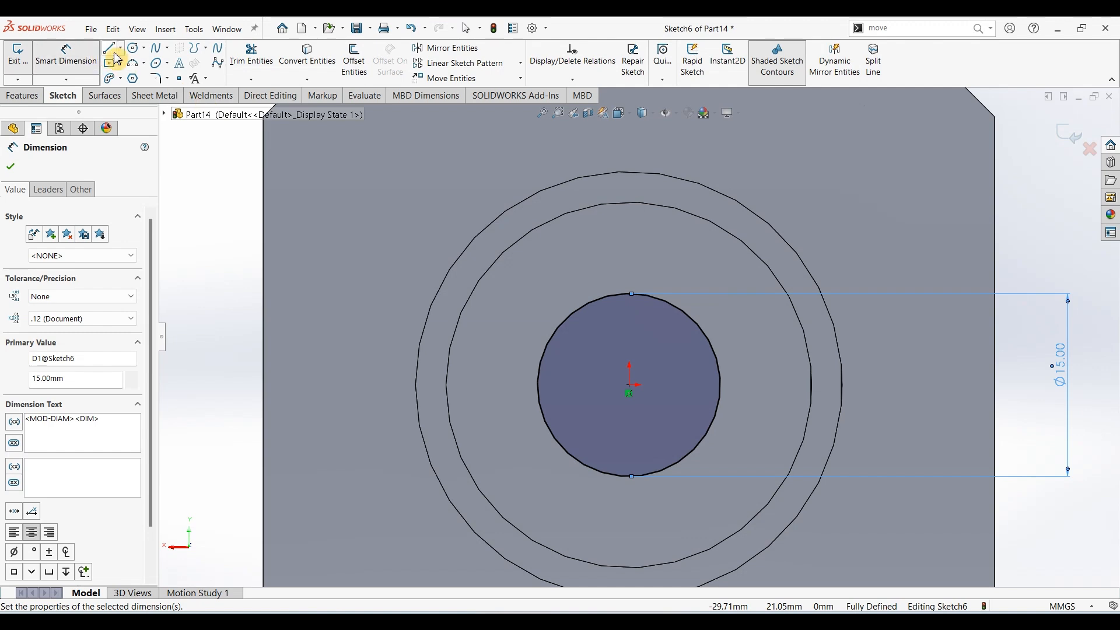
{"action": "key", "text": "l"}
{"action": "left_click", "coordinate": [609, 320]}
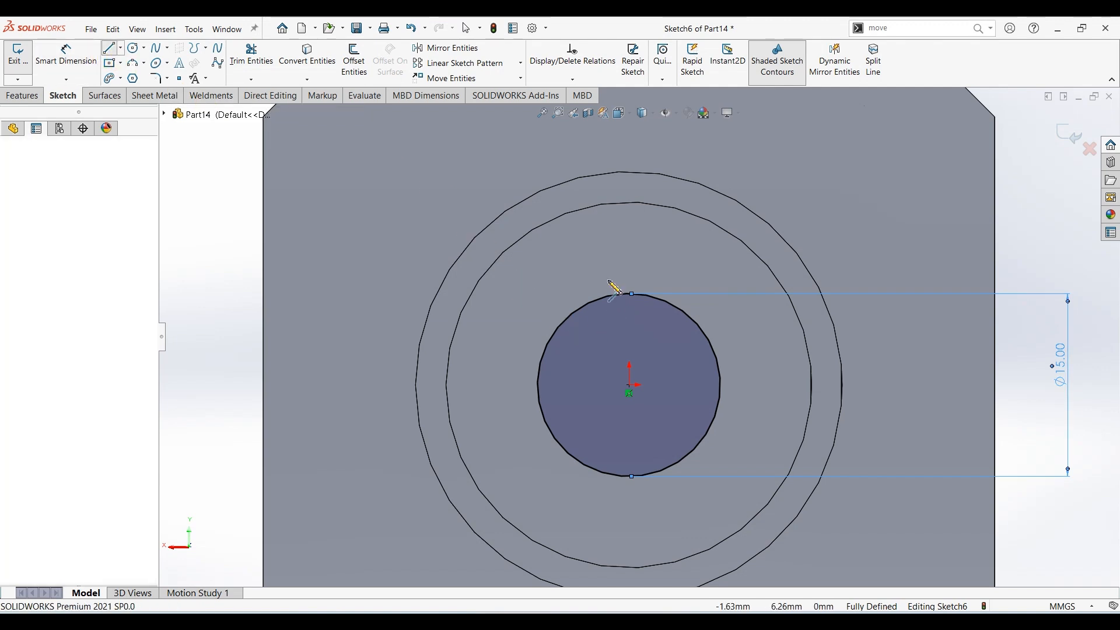
{"action": "left_click", "coordinate": [609, 271]}
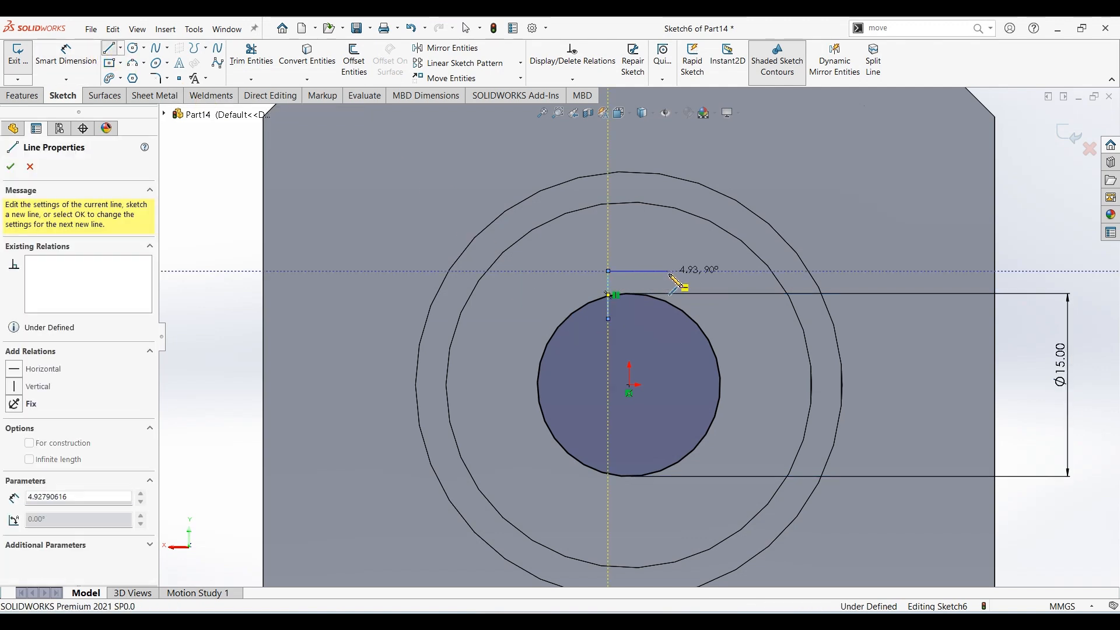
{"action": "left_click", "coordinate": [667, 271]}
{"action": "left_click", "coordinate": [668, 319]}
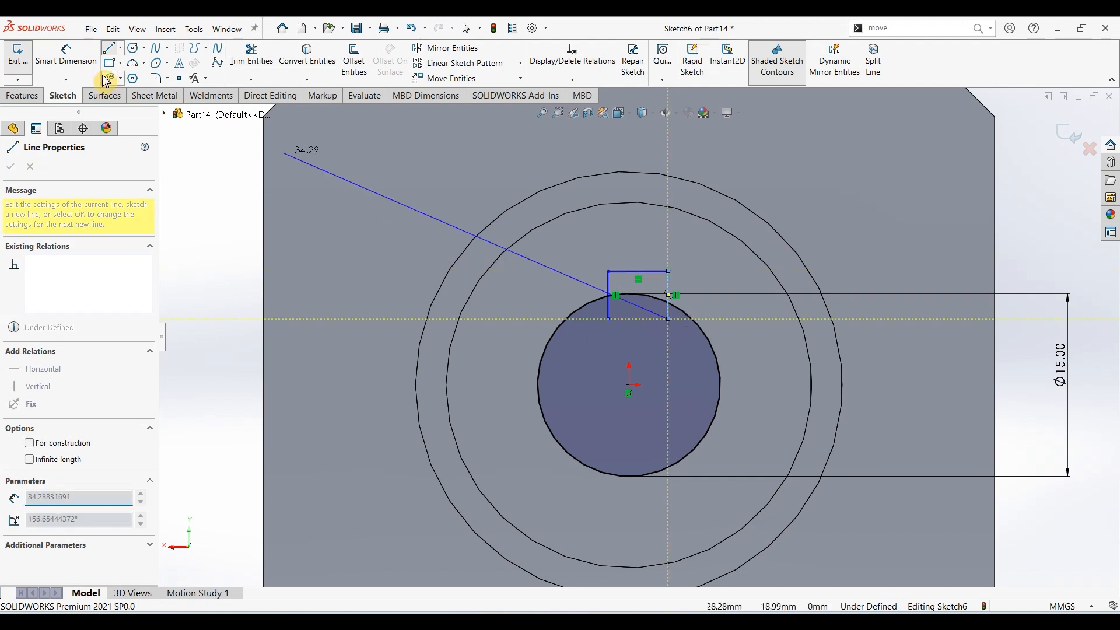
Dimension the keyway's top line and set its length to 5 mm
{"action": "left_click", "coordinate": [66, 54]}
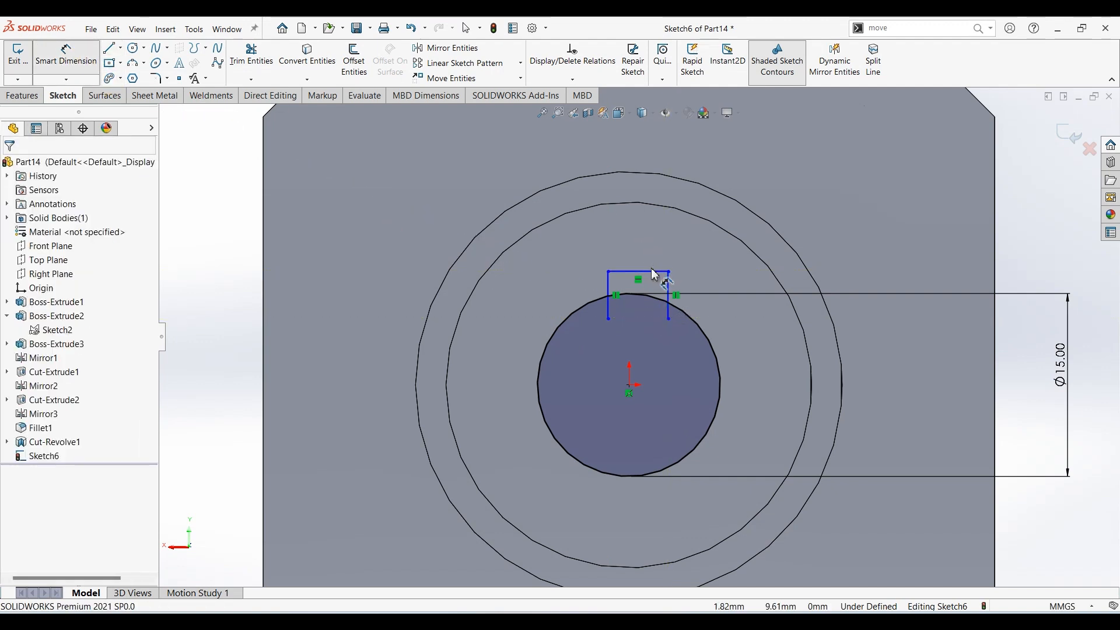
{"action": "left_click", "coordinate": [646, 273]}
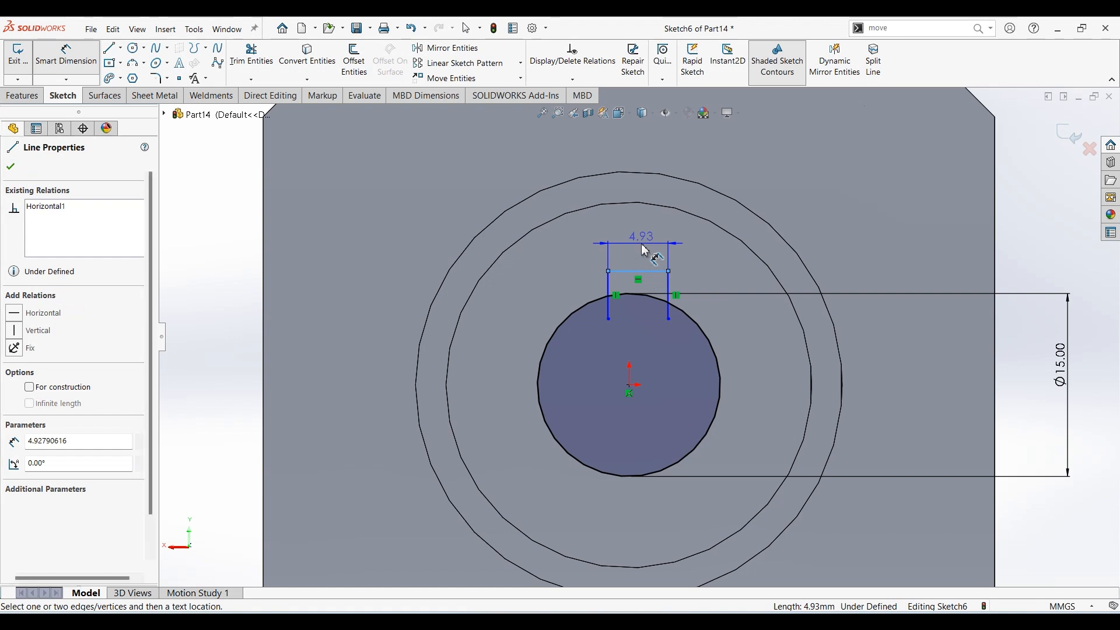
{"action": "left_click", "coordinate": [643, 250]}
{"action": "left_click", "coordinate": [642, 245]}
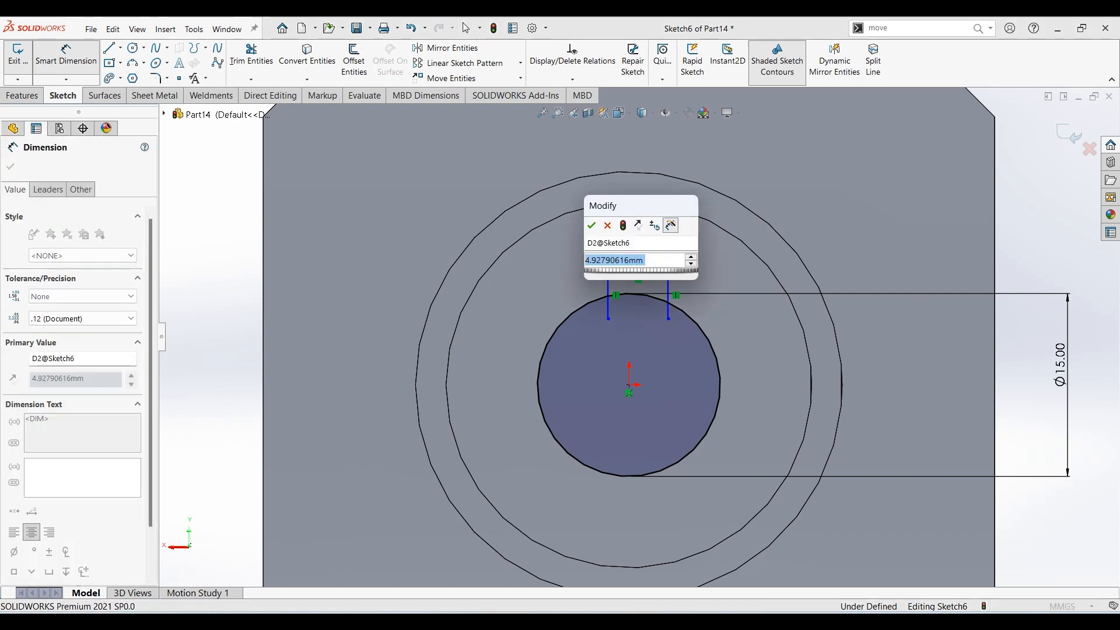
{"action": "type", "text": "5"}
{"action": "key", "text": "Return"}
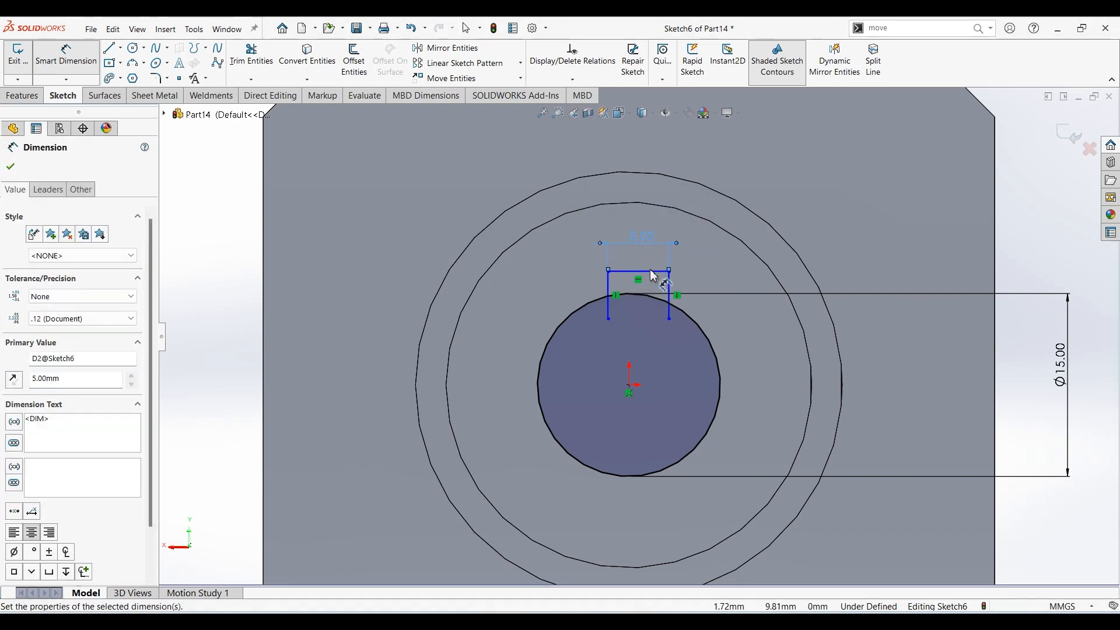
{"action": "key", "text": "Escape"}
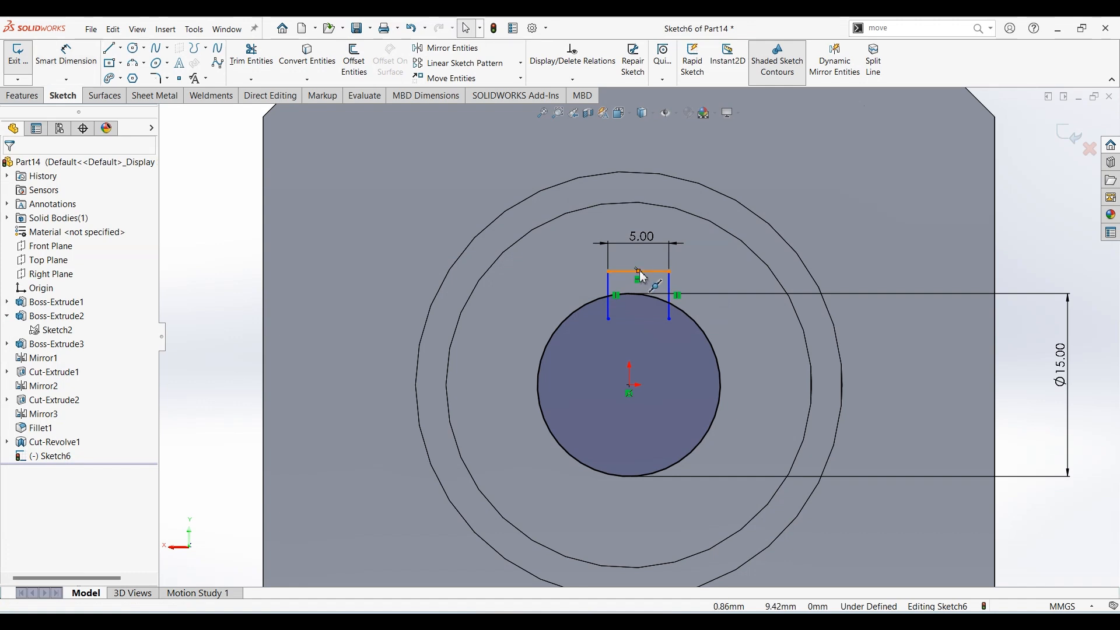
Add a vertical relation between the midpoint of the keyway's top line and the origin
{"action": "left_click", "coordinate": [639, 271]}
{"action": "left_click", "coordinate": [629, 385], "text": "ctrl"}
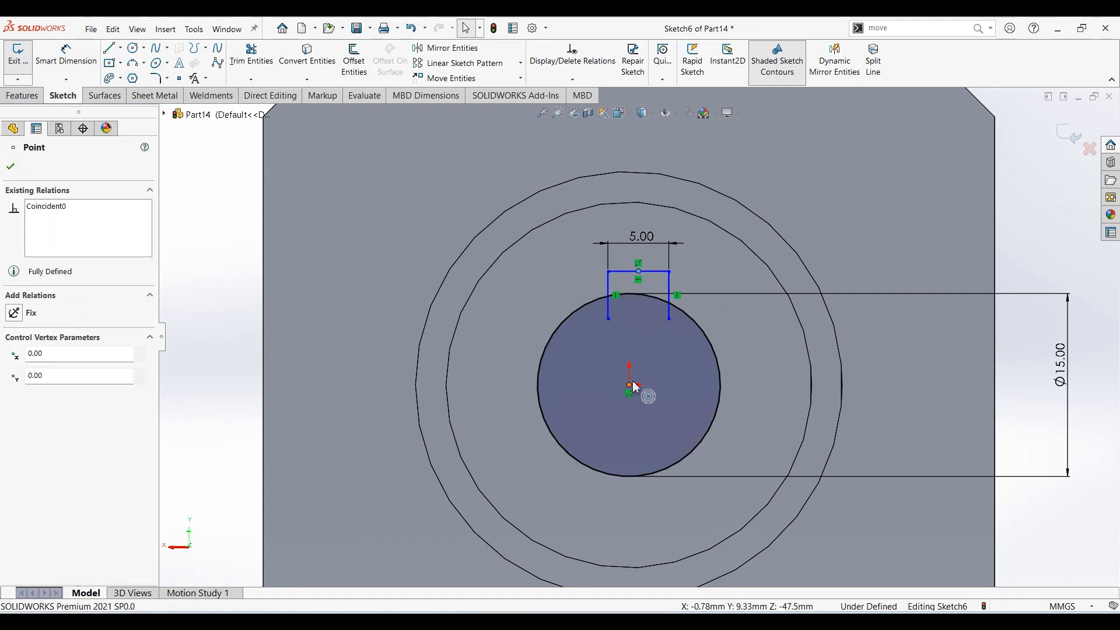
{"action": "left_click", "coordinate": [684, 334]}
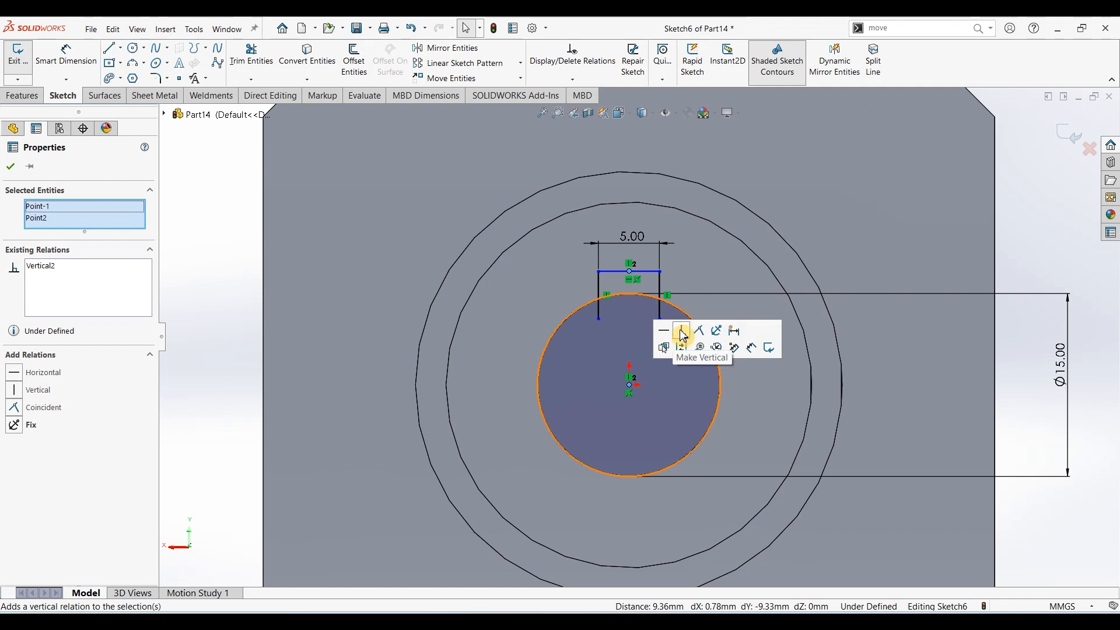
{"action": "key", "text": "Escape"}
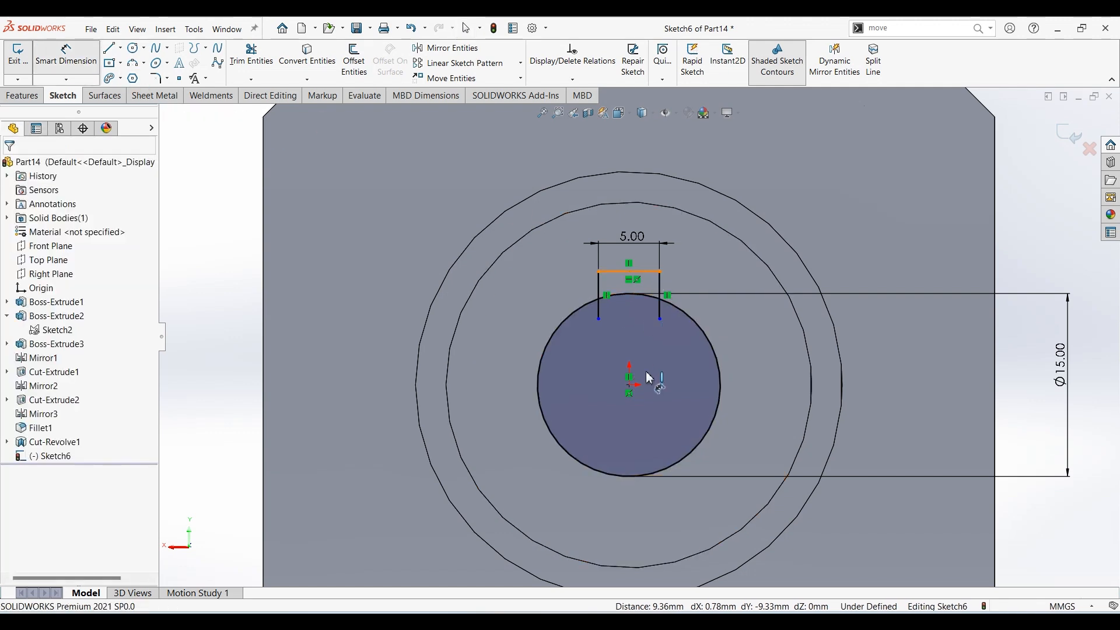
Dimension the distance from the origin to the keyway's top line and set it to 9 mm
{"action": "left_click", "coordinate": [645, 382]}
{"action": "left_click", "coordinate": [629, 386]}
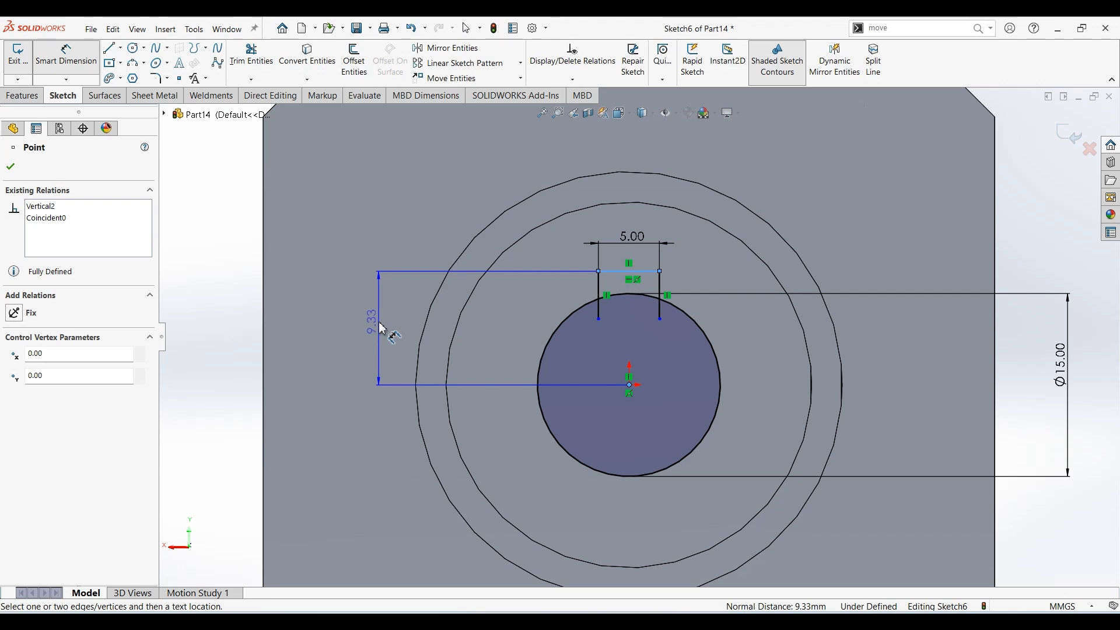
{"action": "left_click", "coordinate": [382, 328]}
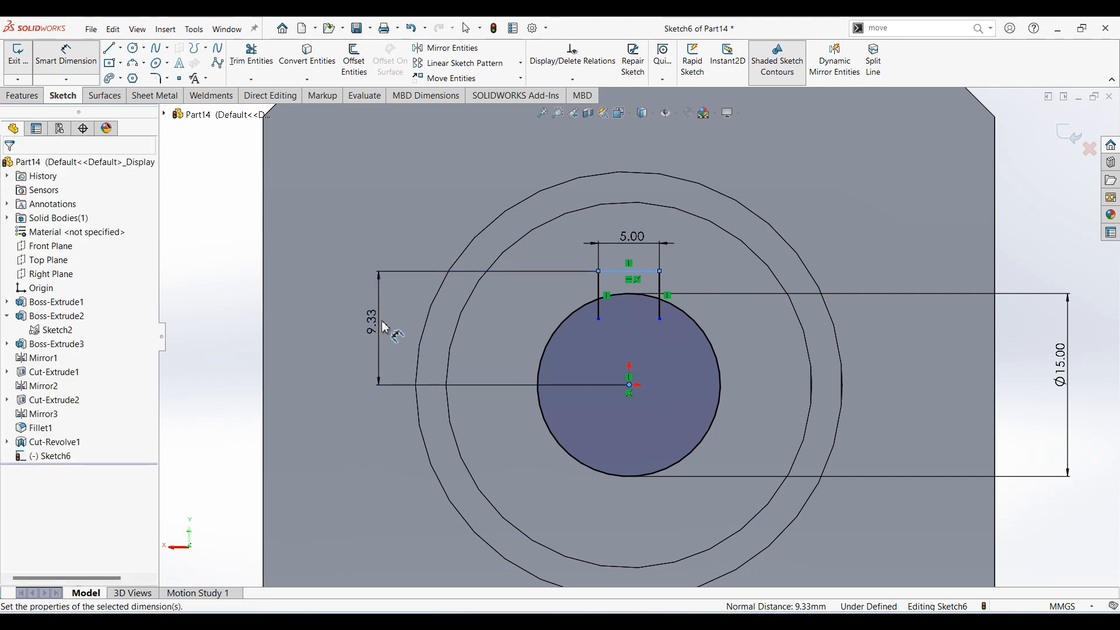
{"action": "type", "text": "9"}
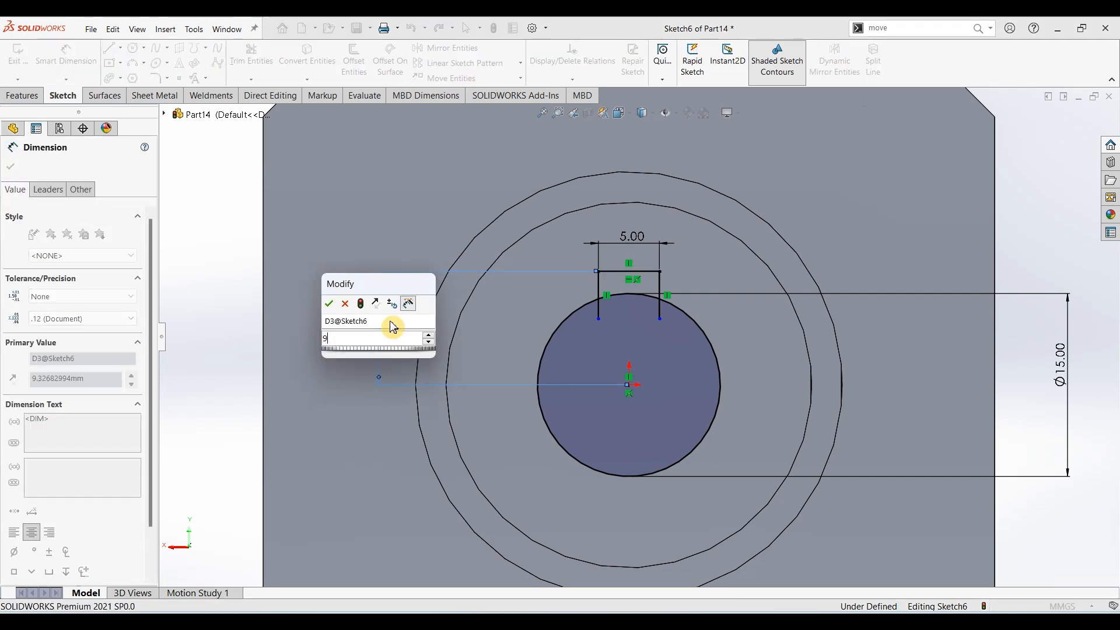
{"action": "key", "text": "Return"}
Trim the overlapping keyway and circle segments into one closed outline and extrude-cut it into the shaft with the Up To Next end condition
{"action": "left_click", "coordinate": [251, 55]}
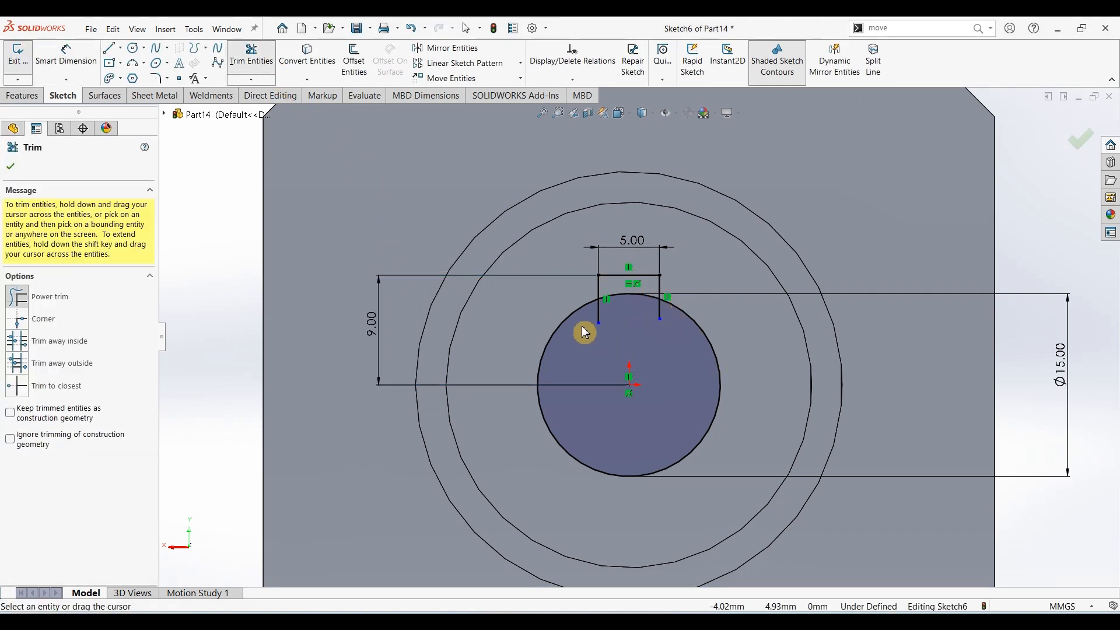
{"action": "mouse_move", "coordinate": [584, 333]}
{"action": "left_mouse_down"}
{"action": "mouse_move", "coordinate": [629, 302]}
{"action": "mouse_move", "coordinate": [665, 312]}
{"action": "mouse_move", "coordinate": [574, 321]}
{"action": "left_mouse_up"}
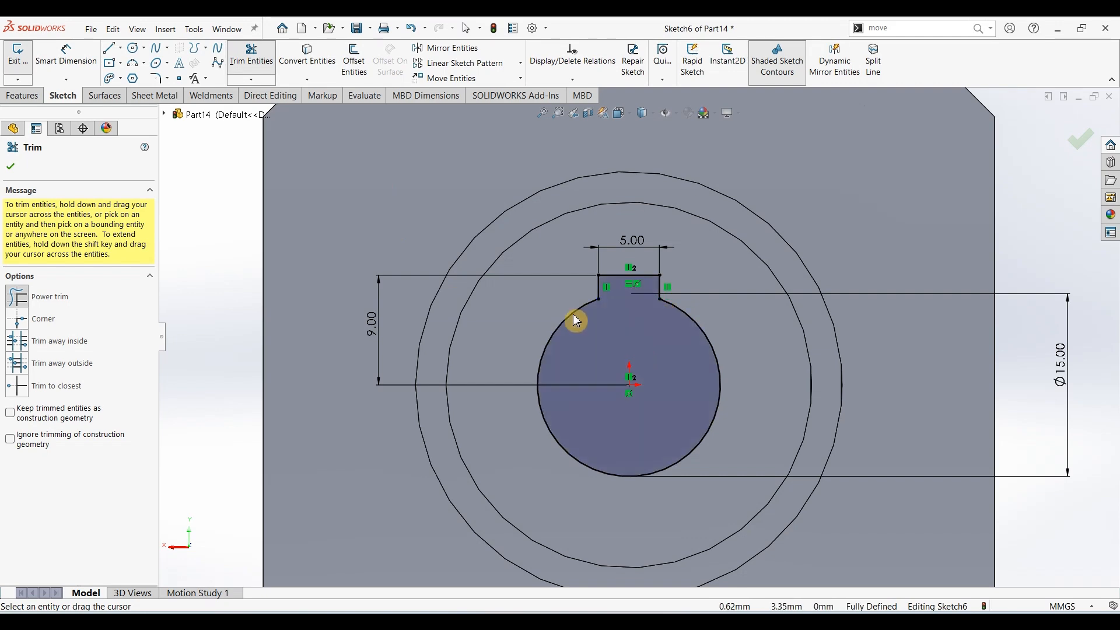
{"action": "left_click", "coordinate": [27, 101]}
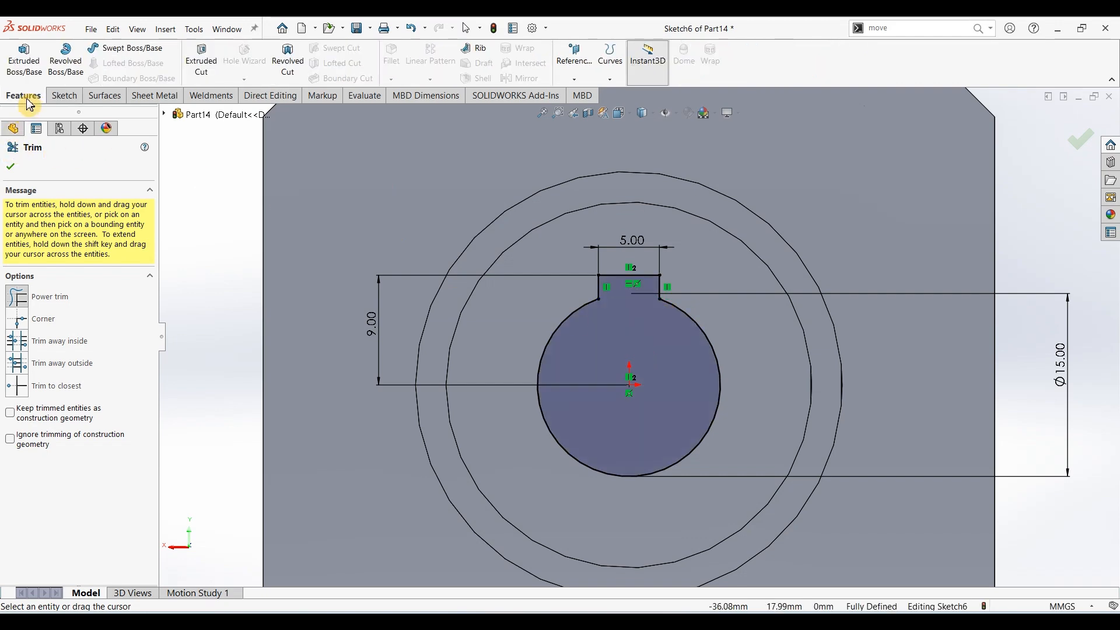
{"action": "left_click", "coordinate": [201, 59]}
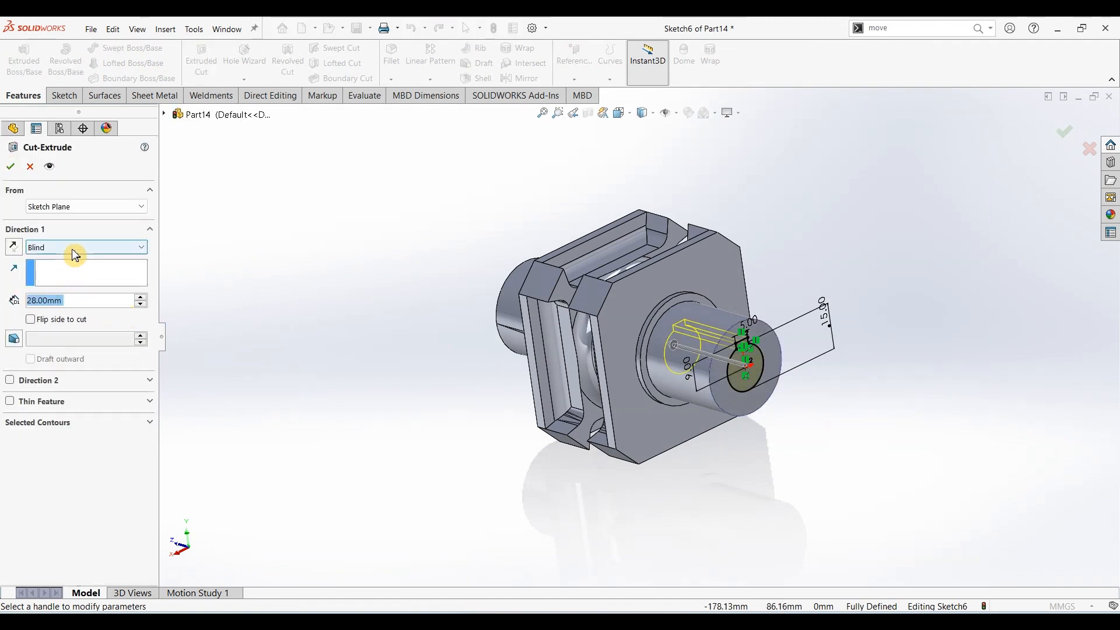
{"action": "left_click", "coordinate": [74, 251]}
{"action": "left_click", "coordinate": [55, 284]}
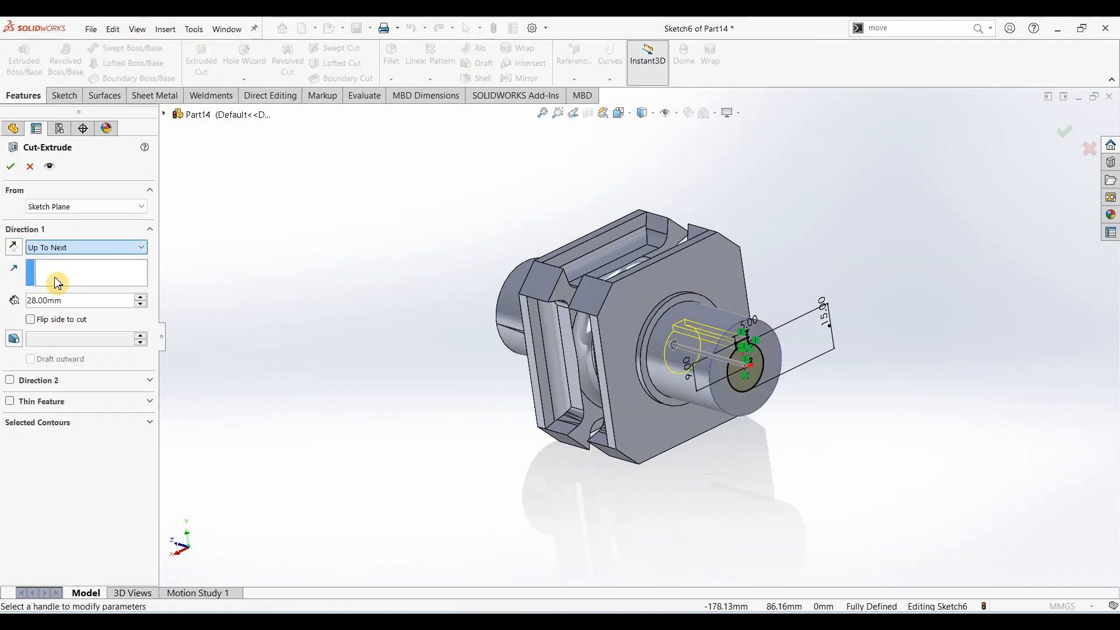
{"action": "left_click", "coordinate": [17, 169]}
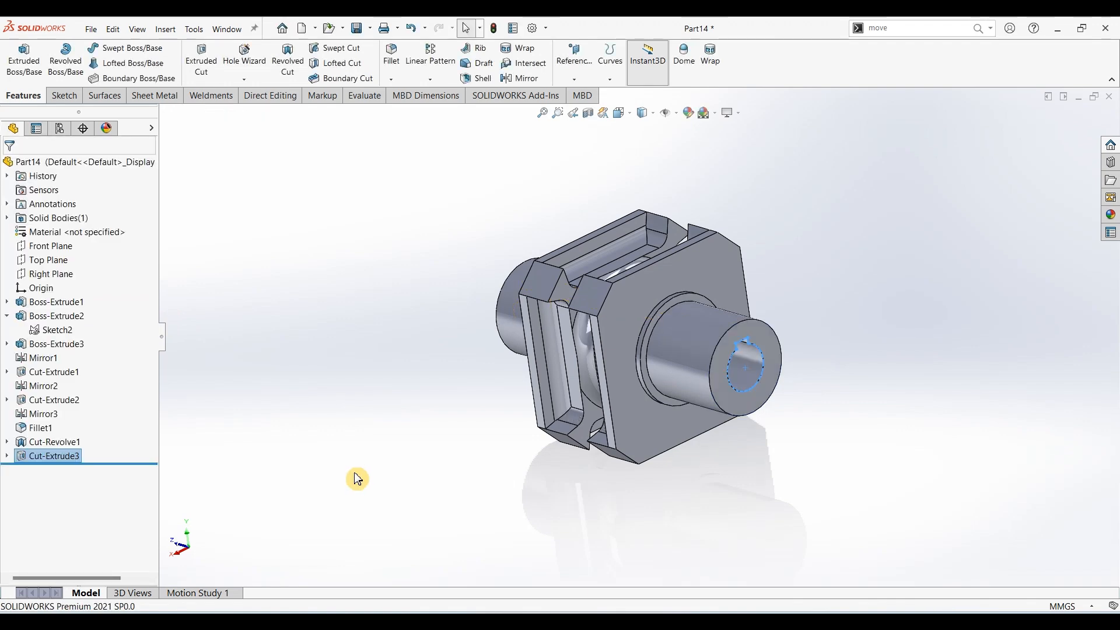
Fillet the edges of the block's two opposite octagonal faces around the shafts with a 1 mm radius
{"action": "left_click", "coordinate": [400, 425]}
{"action": "mouse_move", "coordinate": [400, 425]}
{"action": "middle_mouse_down"}
{"action": "mouse_move", "coordinate": [460, 417]}
{"action": "mouse_move", "coordinate": [394, 401]}
{"action": "middle_mouse_up"}
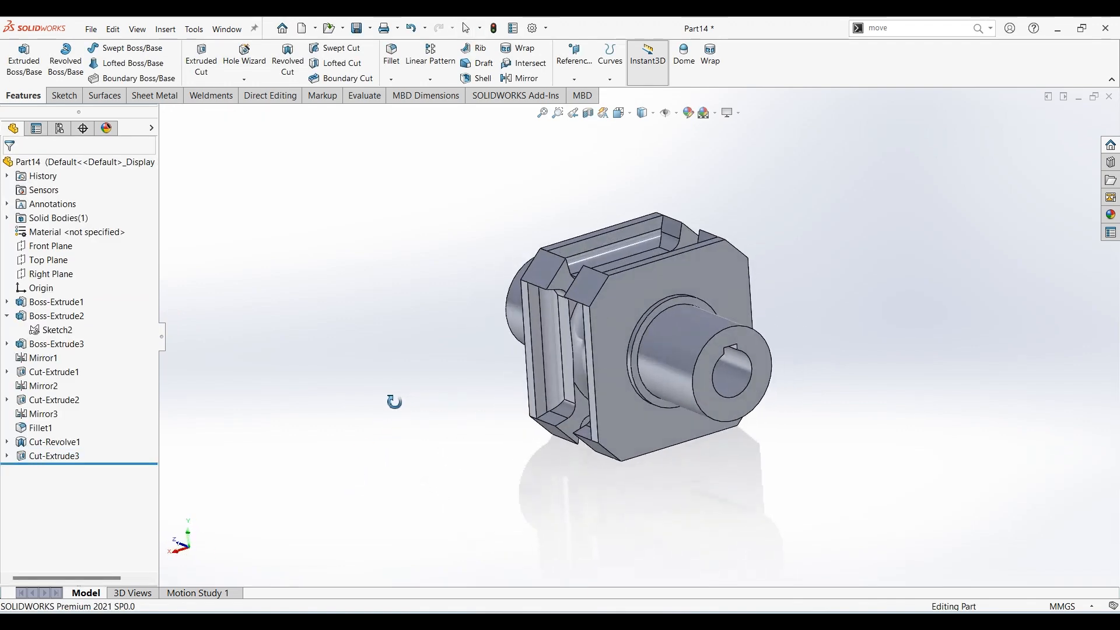
{"action": "left_click", "coordinate": [392, 57]}
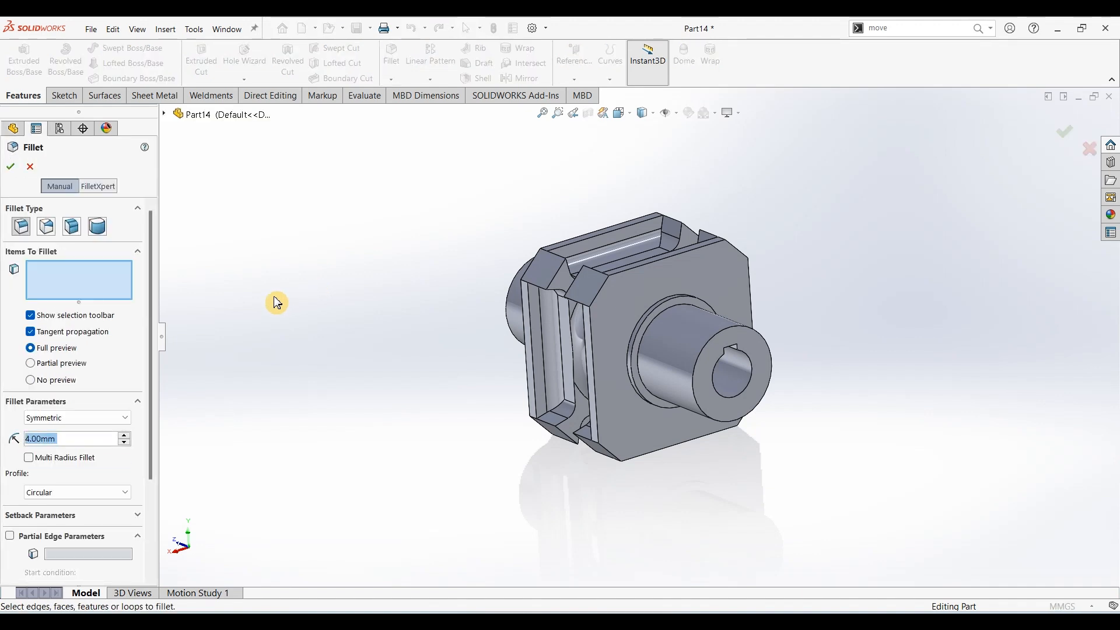
{"action": "type", "text": "1"}
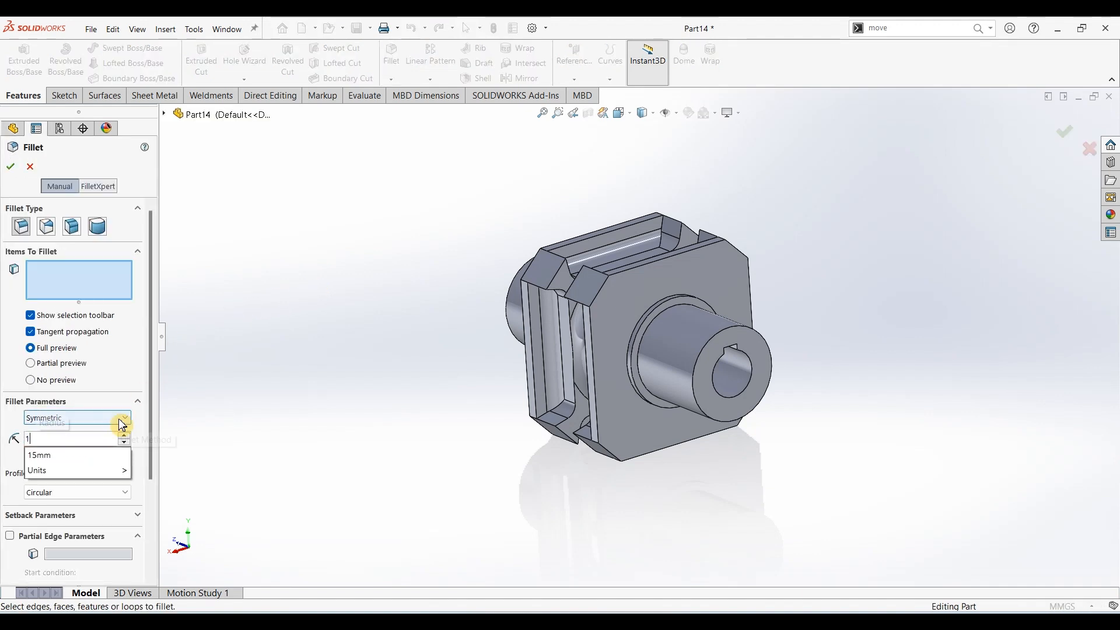
{"action": "key", "text": "Return"}
{"action": "left_click", "coordinate": [731, 281]}
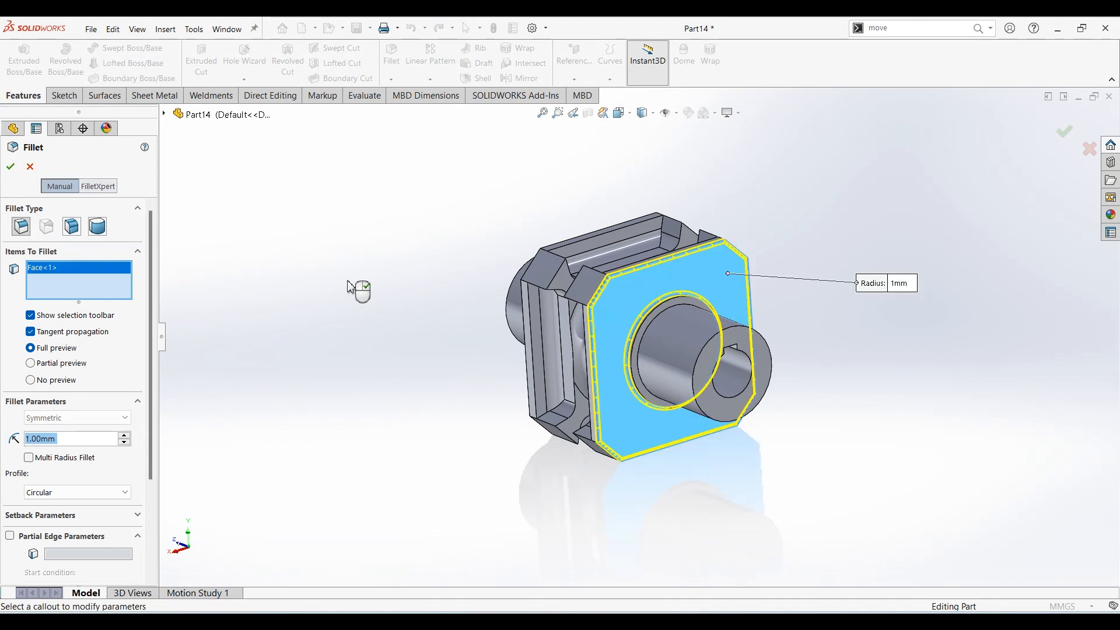
{"action": "middle_click_drag", "start_coordinate": [358, 287], "coordinate": [623, 257]}
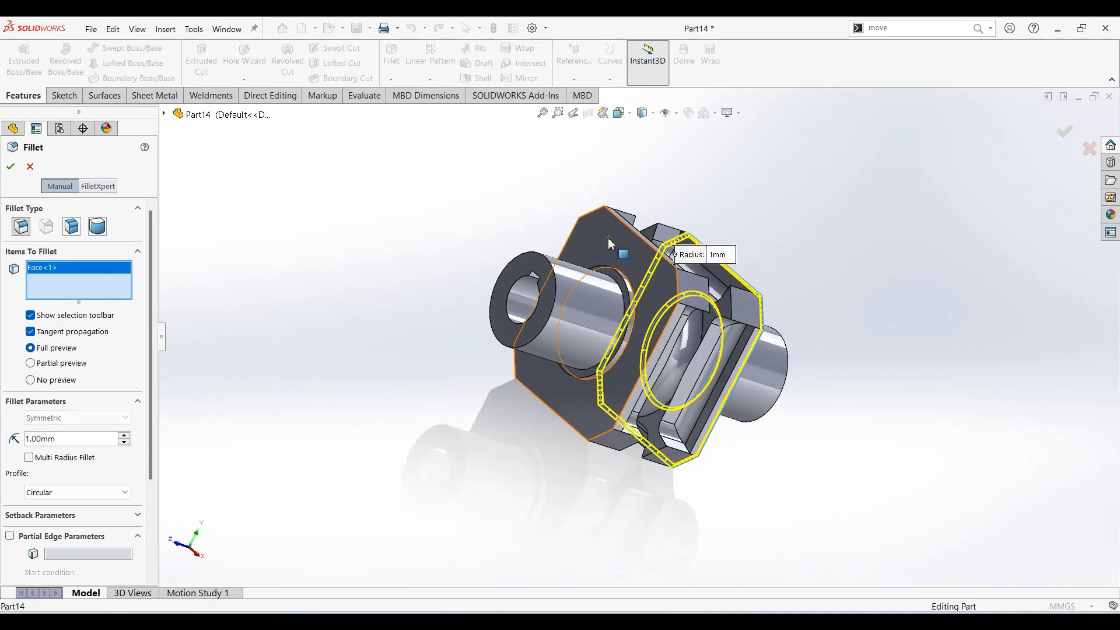
{"action": "left_click", "coordinate": [607, 241]}
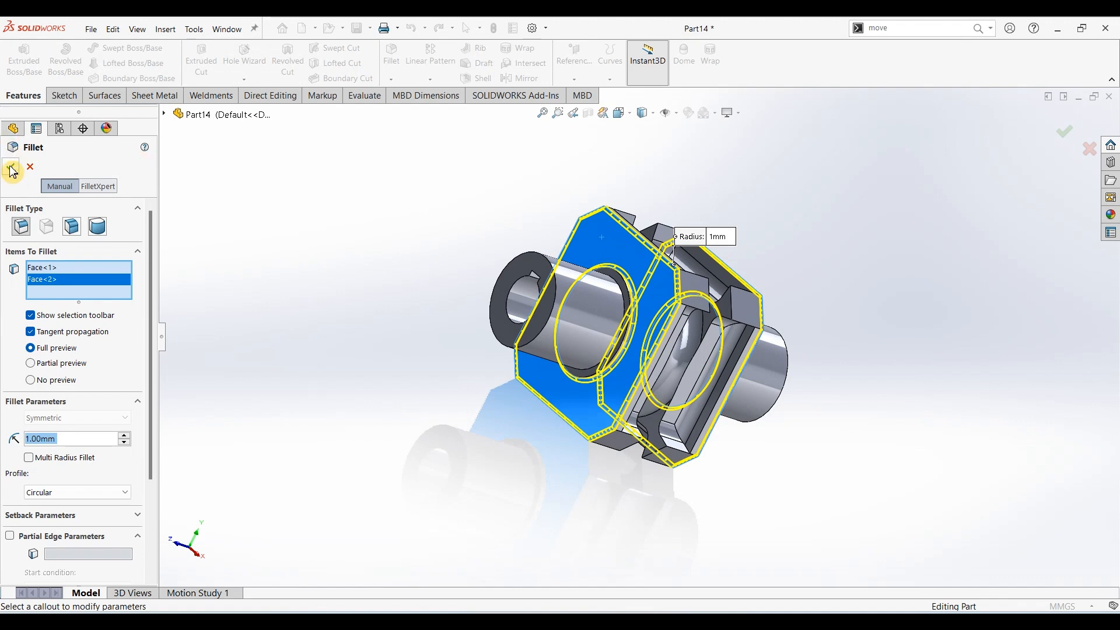
{"action": "right_click", "coordinate": [879, 350]}
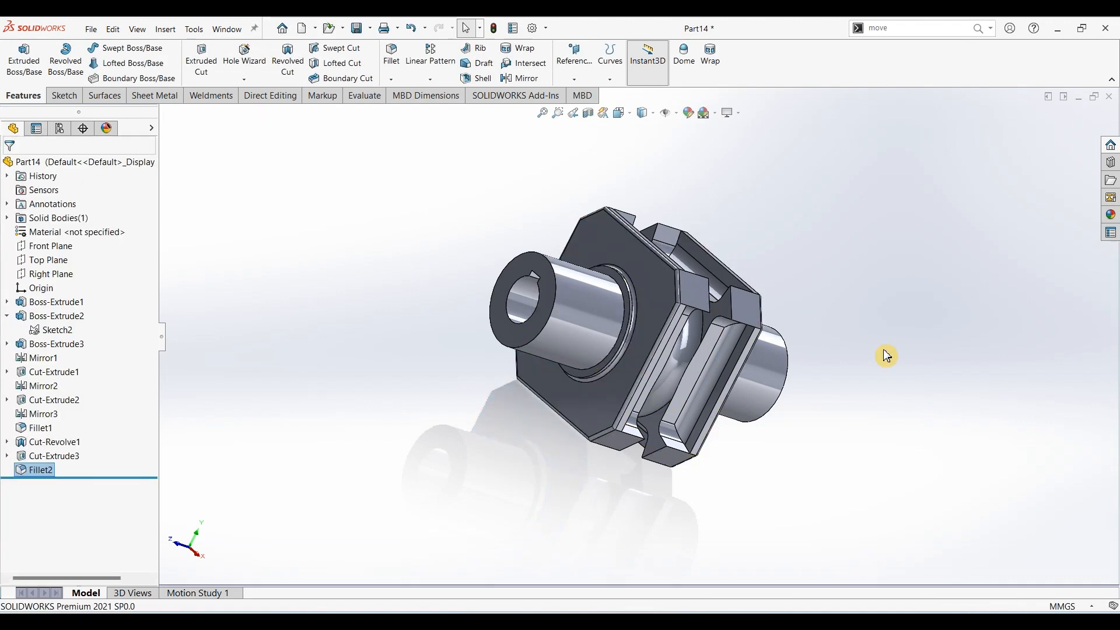
Apply the polished steel appearance to the part and switch the scene to a plain white background
{"action": "key", "text": "ctrl+7"}
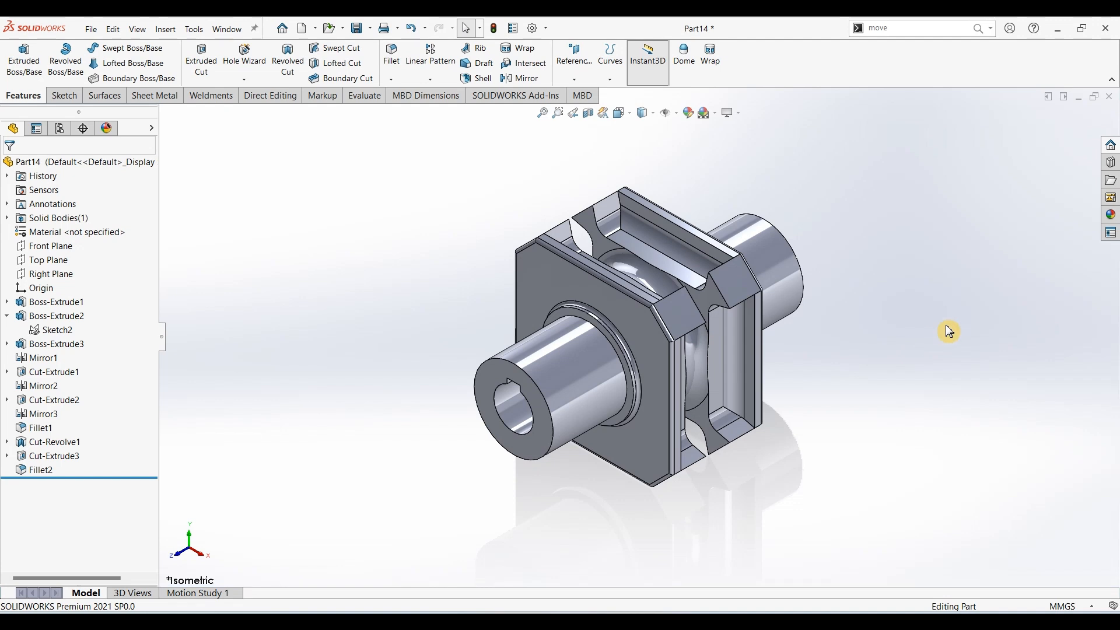
{"action": "double_click", "coordinate": [1011, 338]}
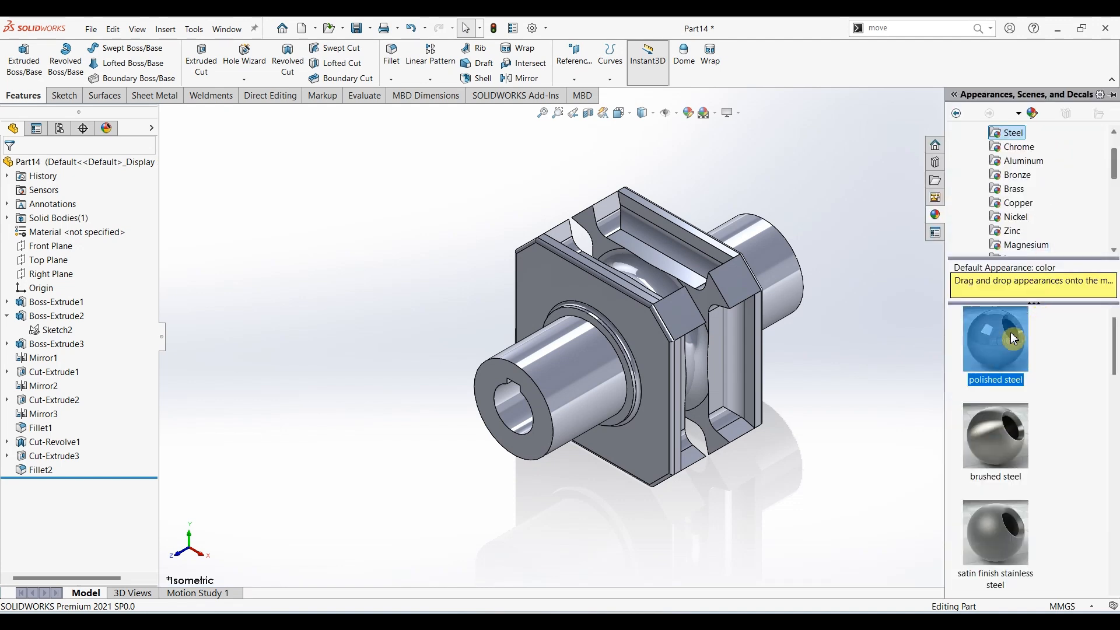
{"action": "left_click", "coordinate": [902, 335]}
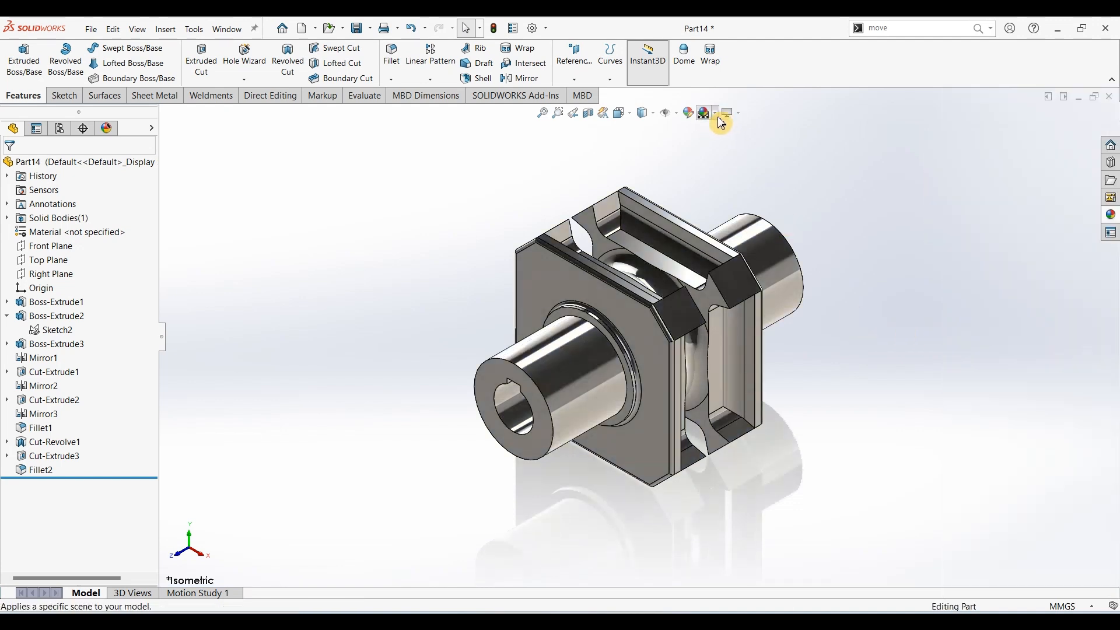
{"action": "left_click", "coordinate": [715, 114]}
{"action": "left_click", "coordinate": [717, 144]}
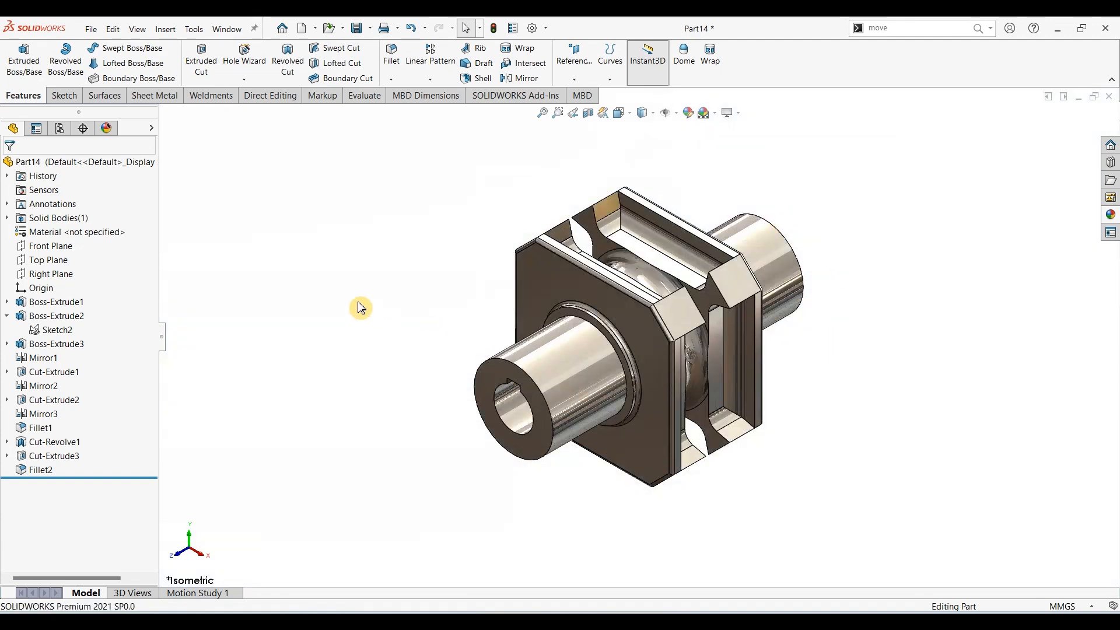